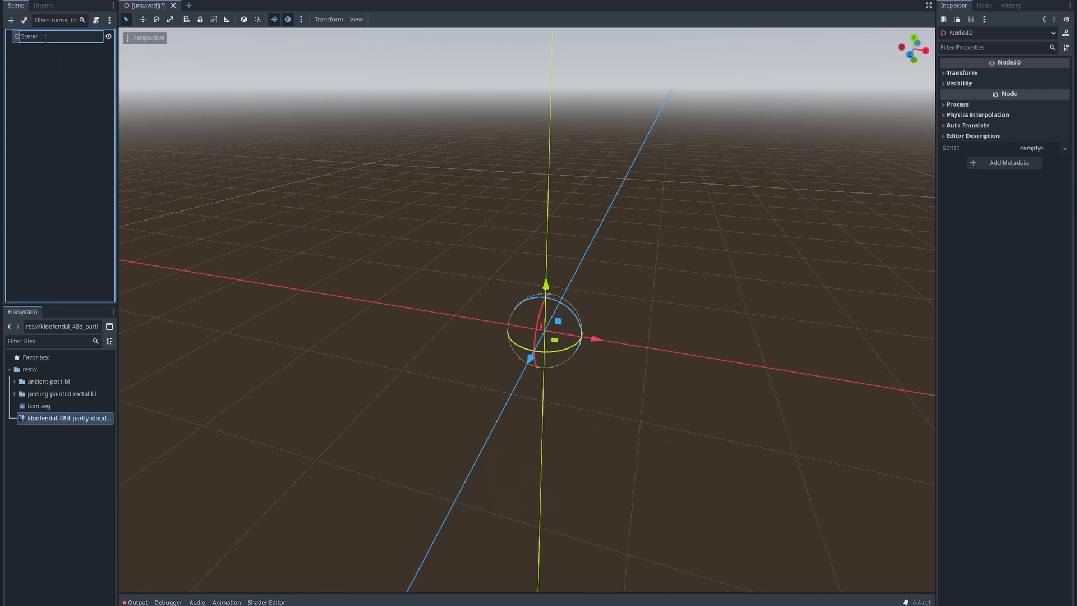
Add a CSGBox3D child node to the Scene root
{"action": "right_click", "coordinate": [51, 39]}
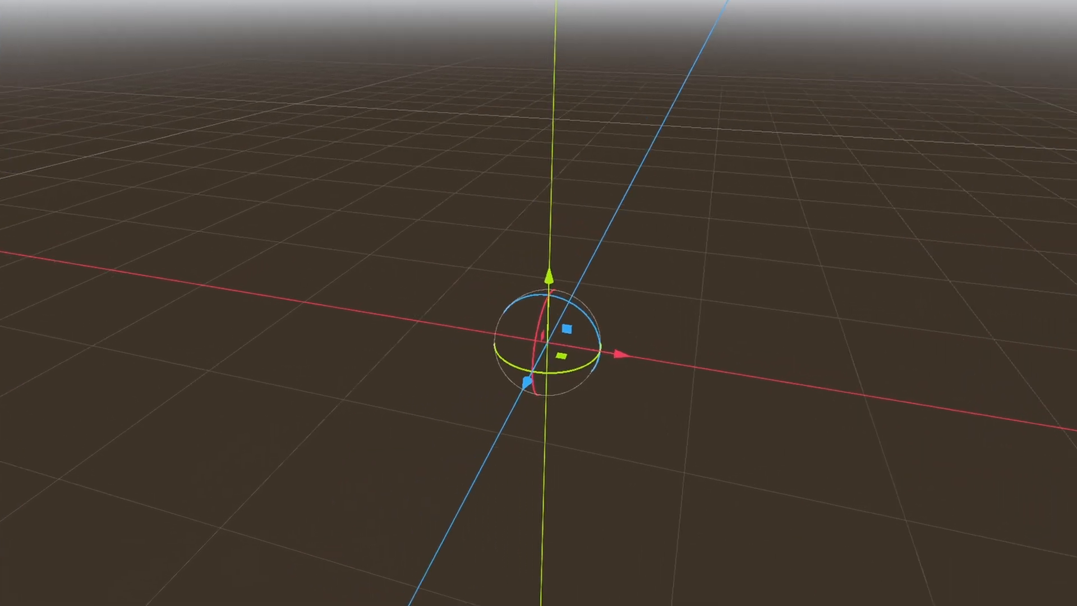
{"action": "left_click", "coordinate": [58, 42]}
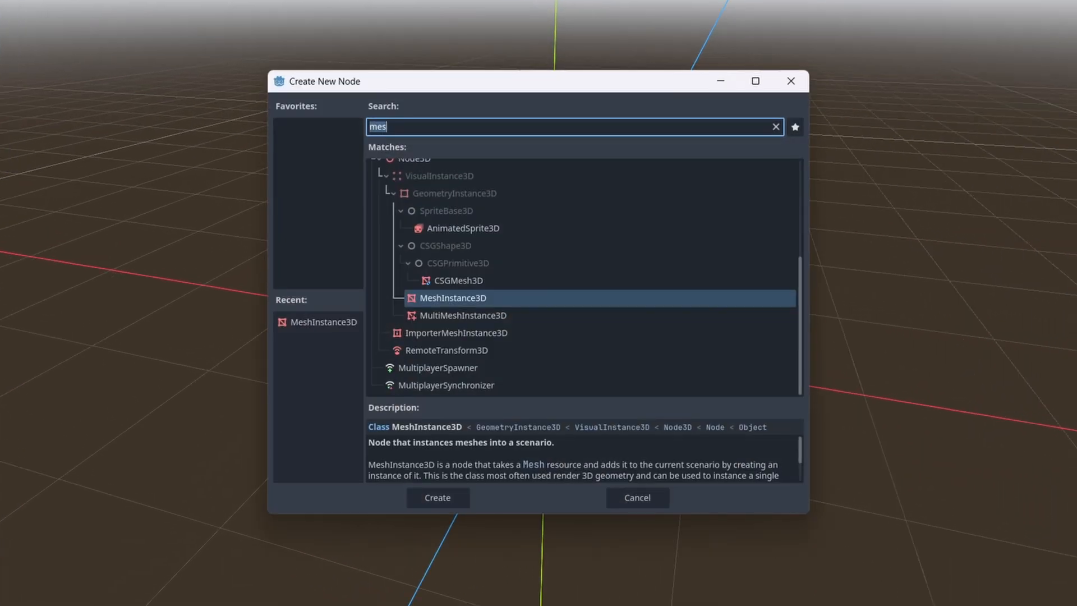
{"action": "type", "text": "c"}
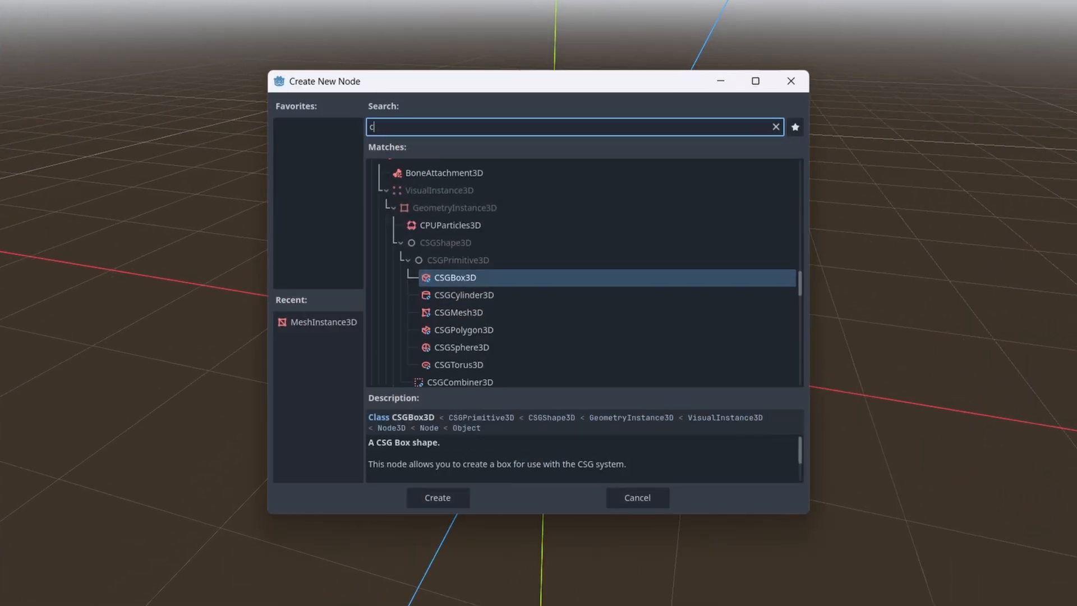
{"action": "double_click", "coordinate": [458, 281]}
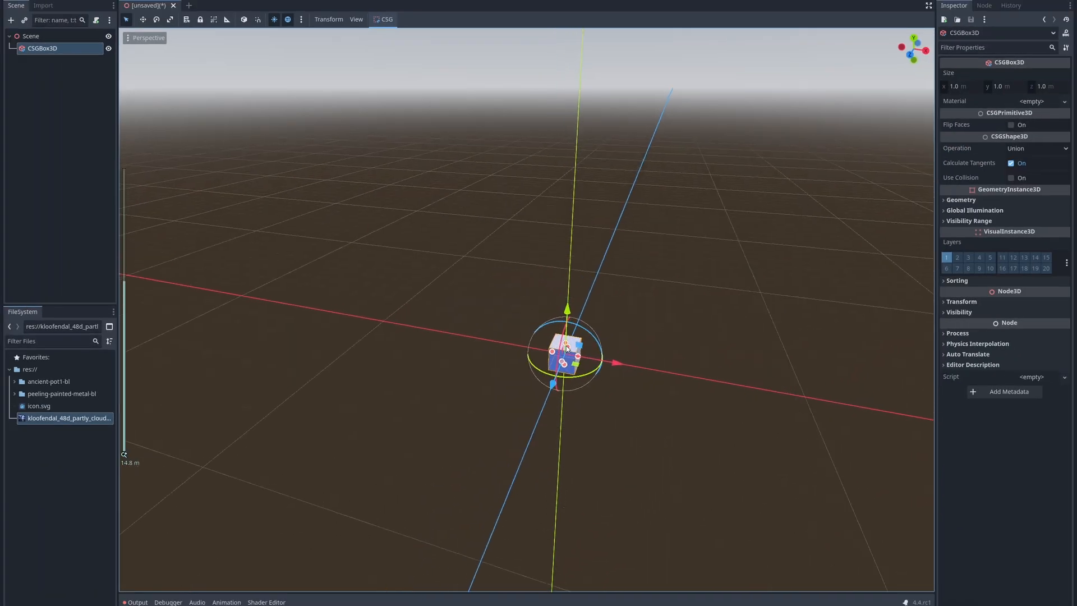
Set the box's size to 10 m along both X and Z
{"action": "scroll", "coordinate": [566, 346], "scroll_direction": "up", "scroll_amount": 5}
{"action": "middle_click_drag", "start_coordinate": [678, 476], "coordinate": [623, 428]}
{"action": "mouse_move", "coordinate": [622, 429]}
{"action": "right_mouse_down"}
{"action": "mouse_move", "coordinate": [606, 419]}
{"action": "mouse_move", "coordinate": [627, 445]}
{"action": "right_mouse_up"}
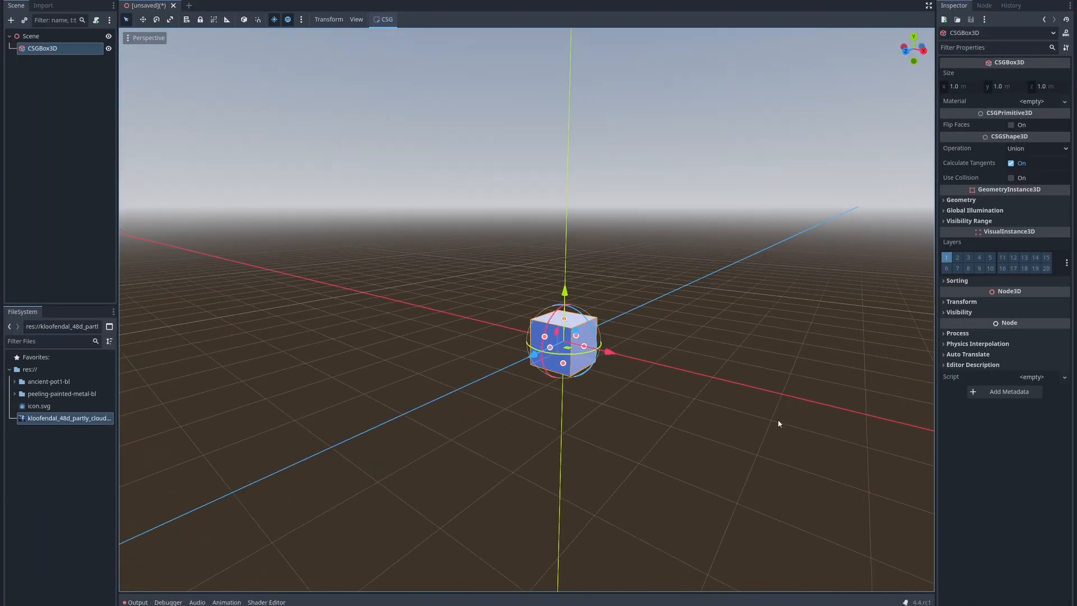
{"action": "left_click", "coordinate": [956, 86]}
{"action": "type", "text": "10"}
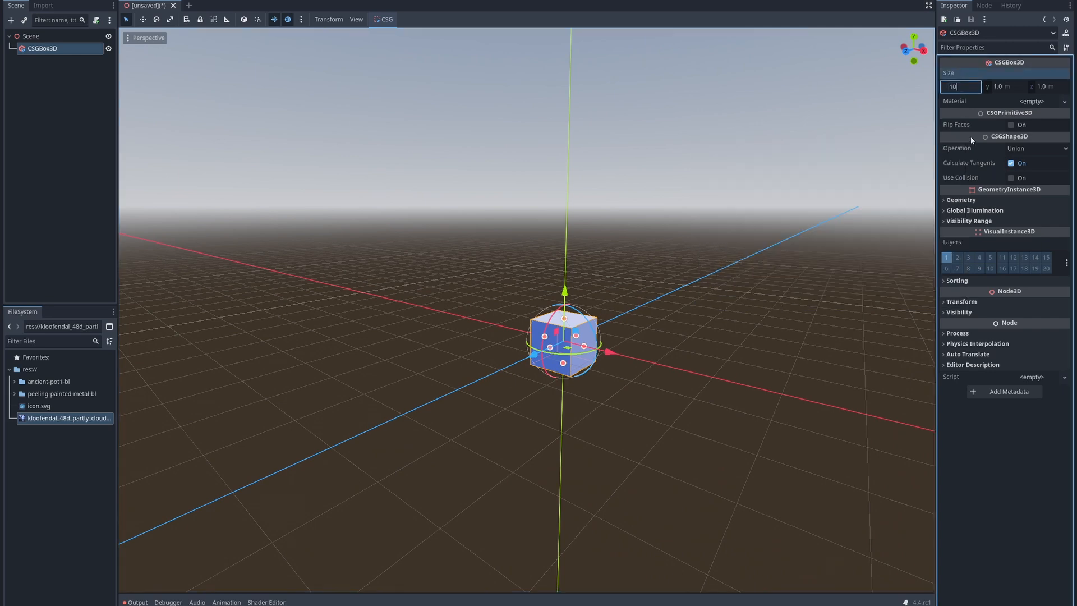
{"action": "key", "text": "Return"}
{"action": "left_click", "coordinate": [1041, 88]}
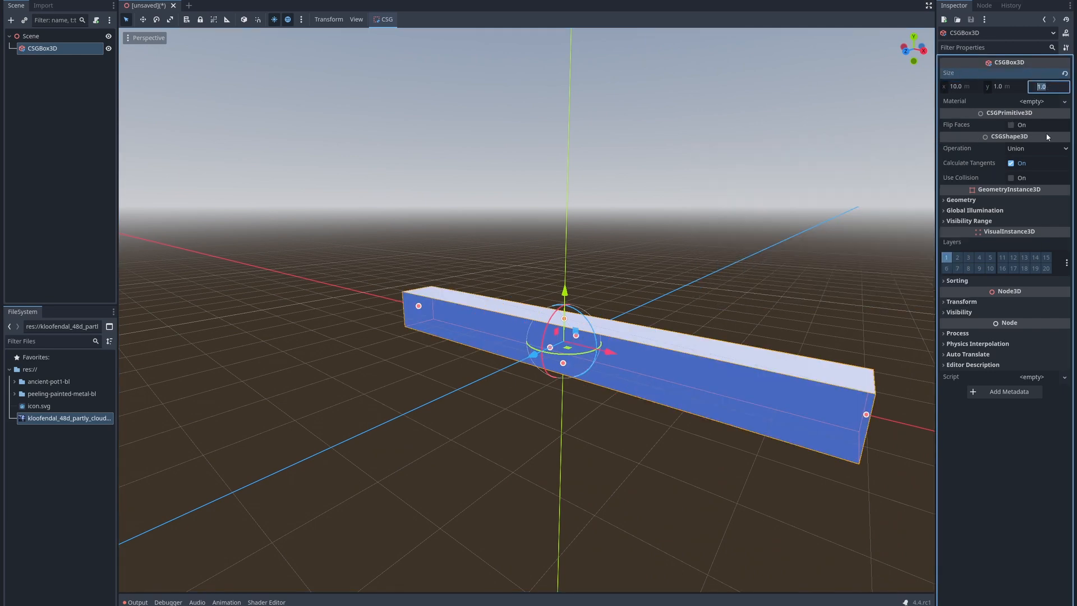
{"action": "type", "text": "10"}
{"action": "key", "text": "Return"}
Set the box's Y position to -0.5 m
{"action": "left_click", "coordinate": [961, 301]}
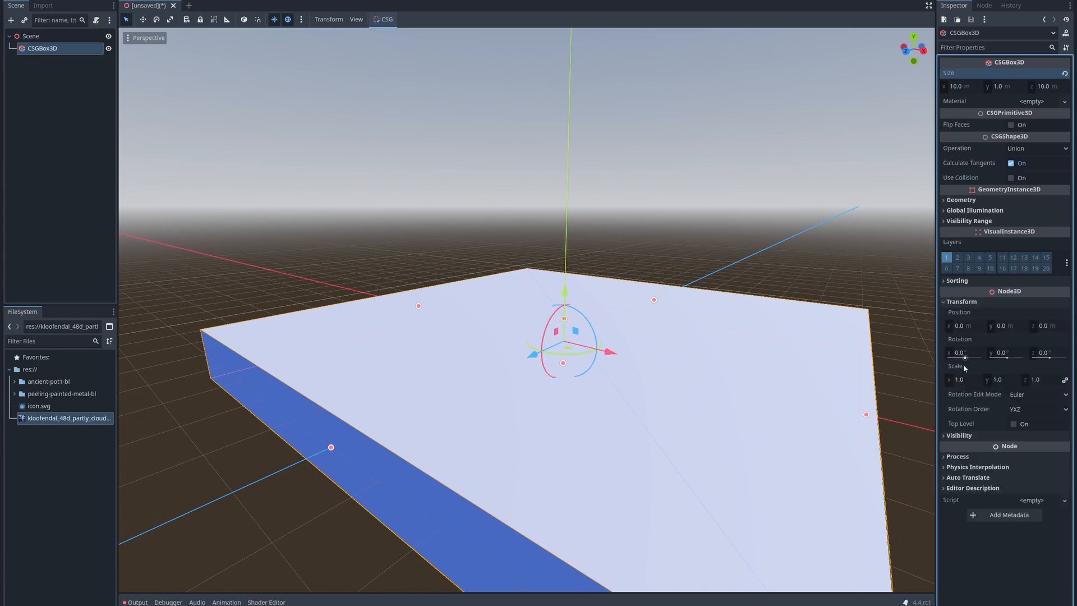
{"action": "left_click", "coordinate": [1007, 328]}
{"action": "type", "text": "-"}
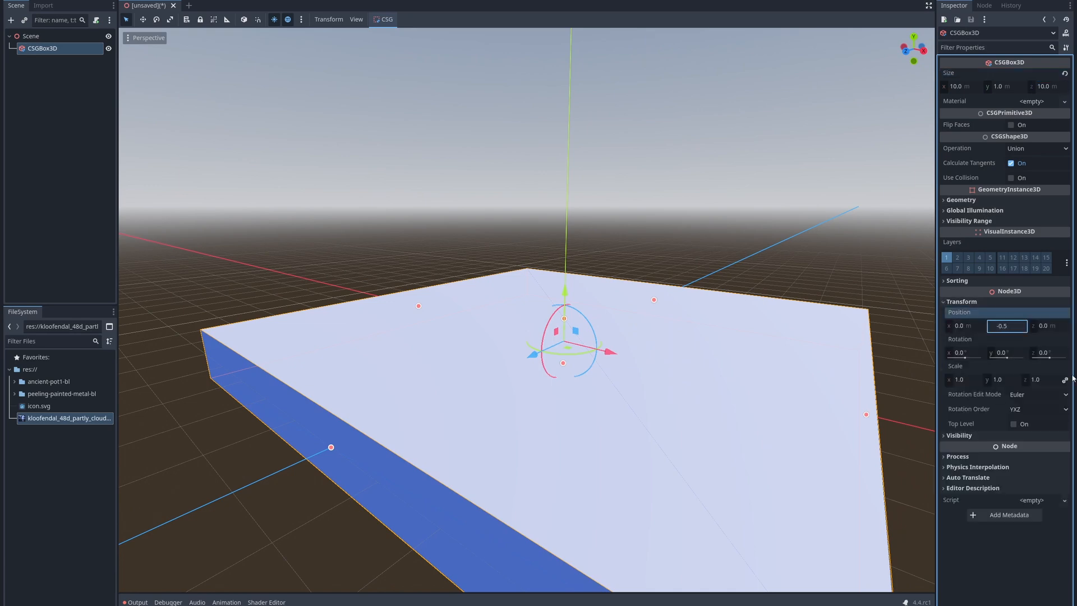
{"action": "key", "text": "Return"}
Rename the box node as Floor
{"action": "right_click_drag", "start_coordinate": [654, 343], "coordinate": [674, 363]}
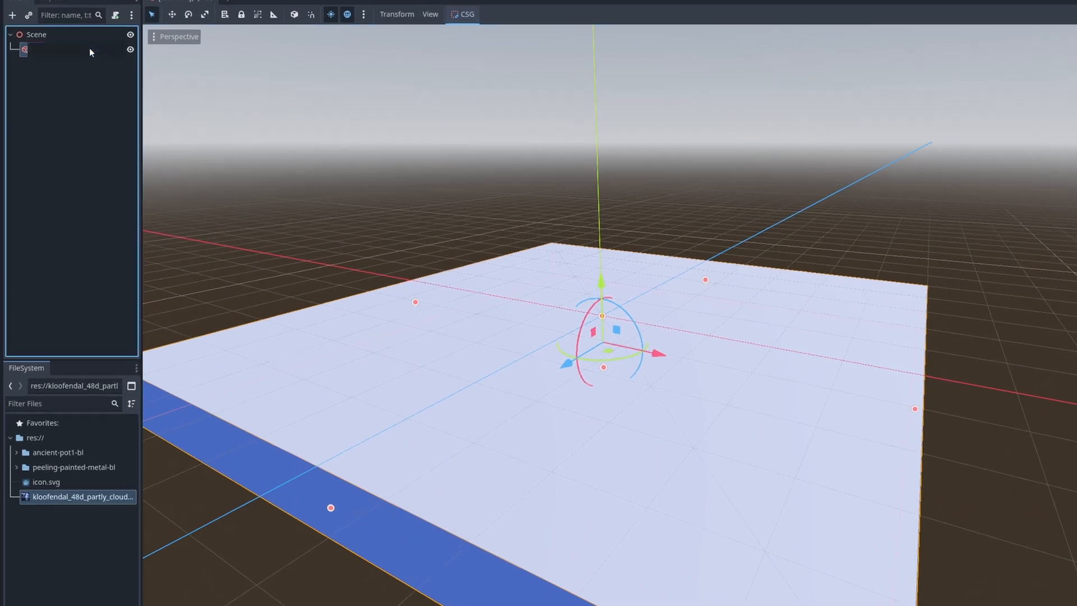
{"action": "double_click", "coordinate": [80, 48]}
{"action": "type", "text": "Floo"}
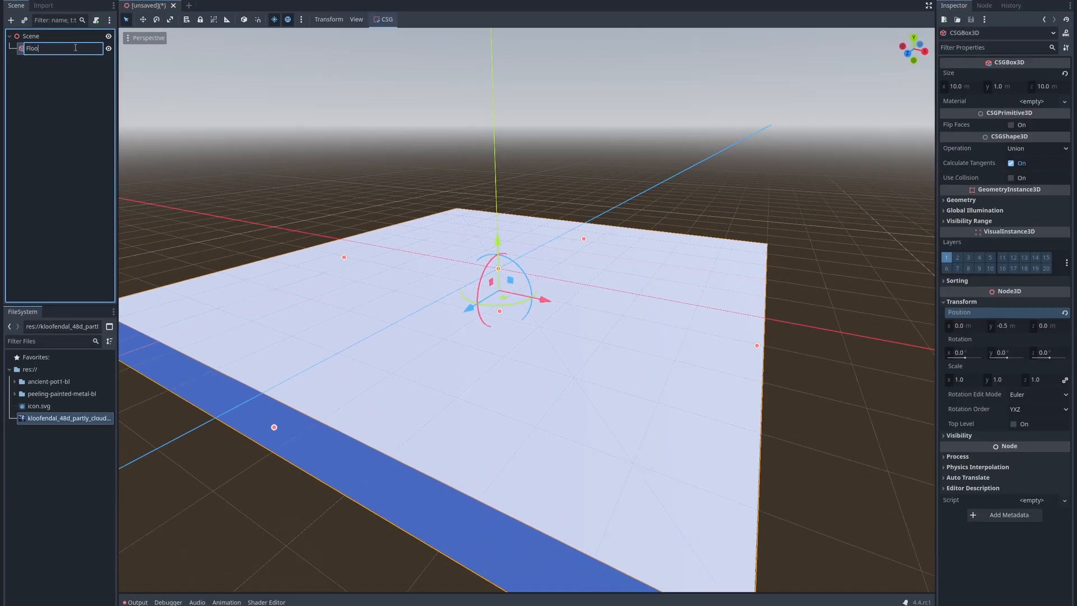
{"action": "key", "text": "Return"}
Give the Floor a new StandardMaterial3D and set its albedo color to yellow, hex ffff2c
{"action": "left_click", "coordinate": [1042, 101]}
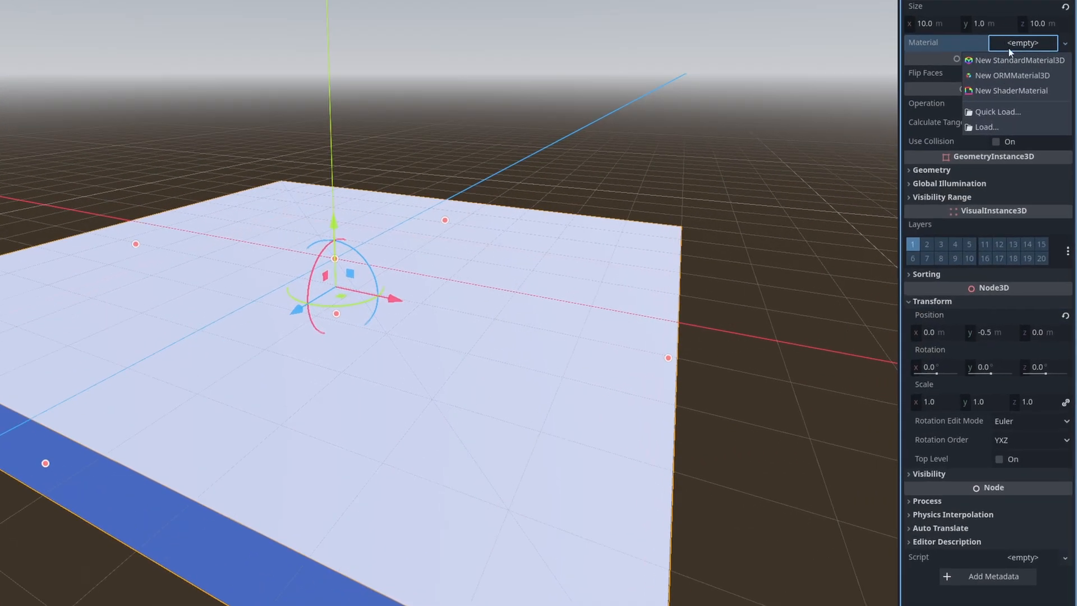
{"action": "left_click", "coordinate": [1000, 118]}
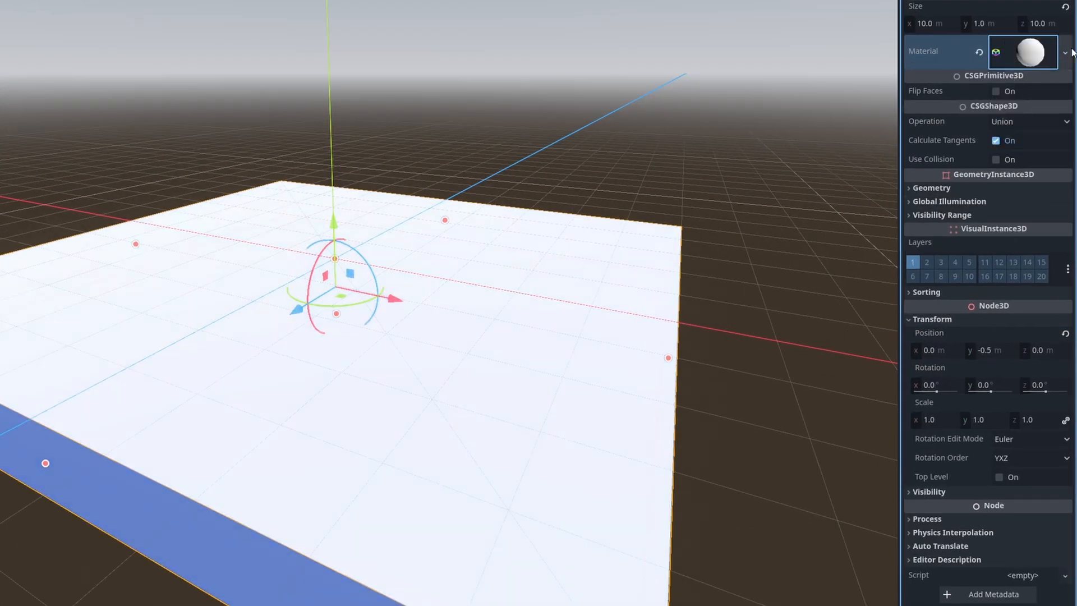
{"action": "left_click", "coordinate": [1030, 52]}
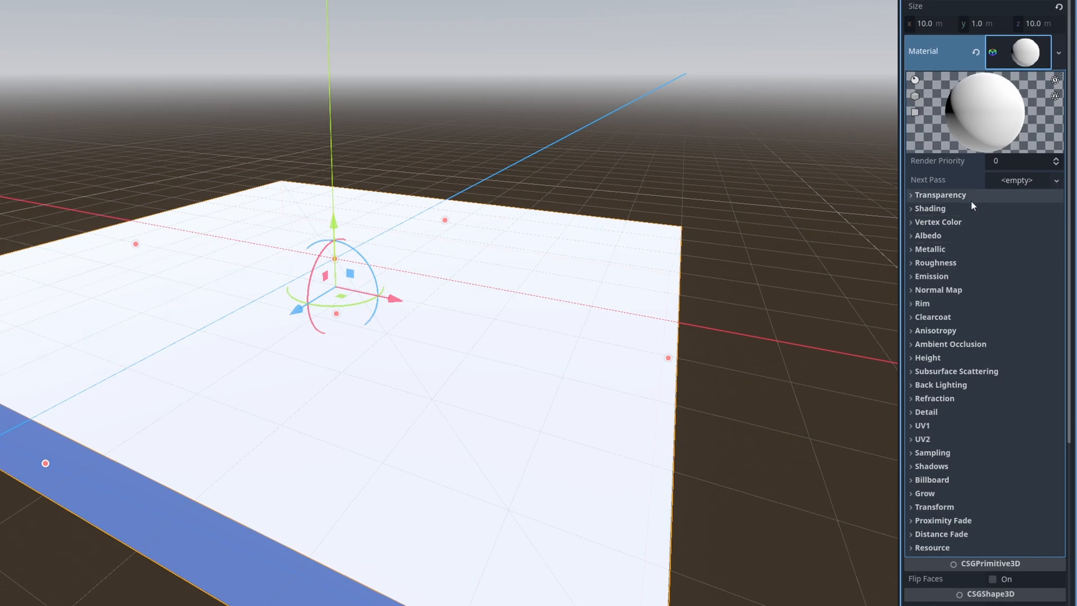
{"action": "left_click", "coordinate": [909, 235]}
{"action": "left_click", "coordinate": [1009, 250]}
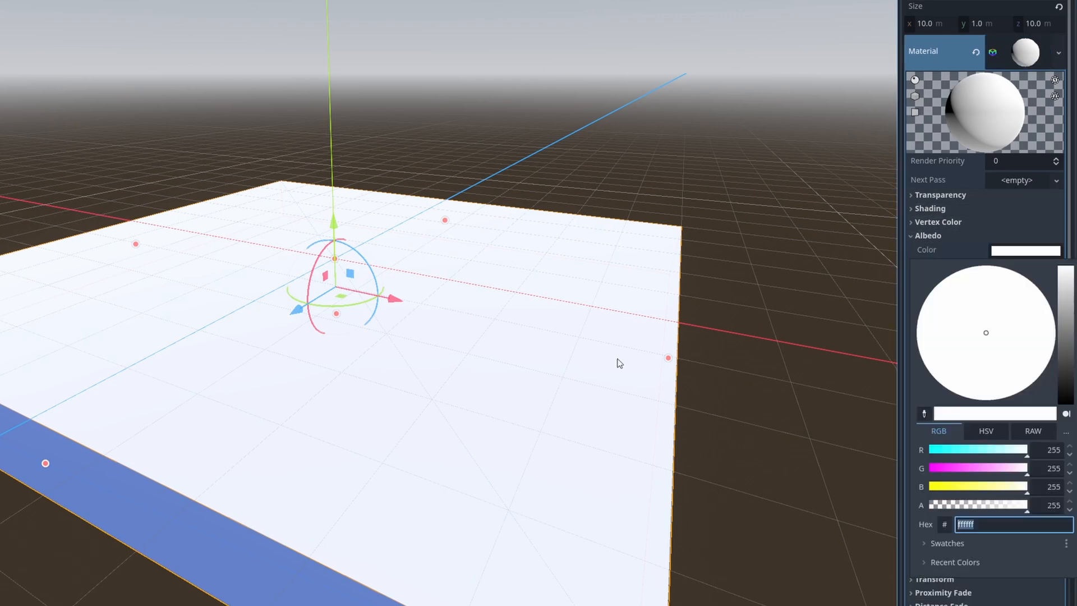
{"action": "left_click_drag", "start_coordinate": [977, 490], "coordinate": [946, 493]}
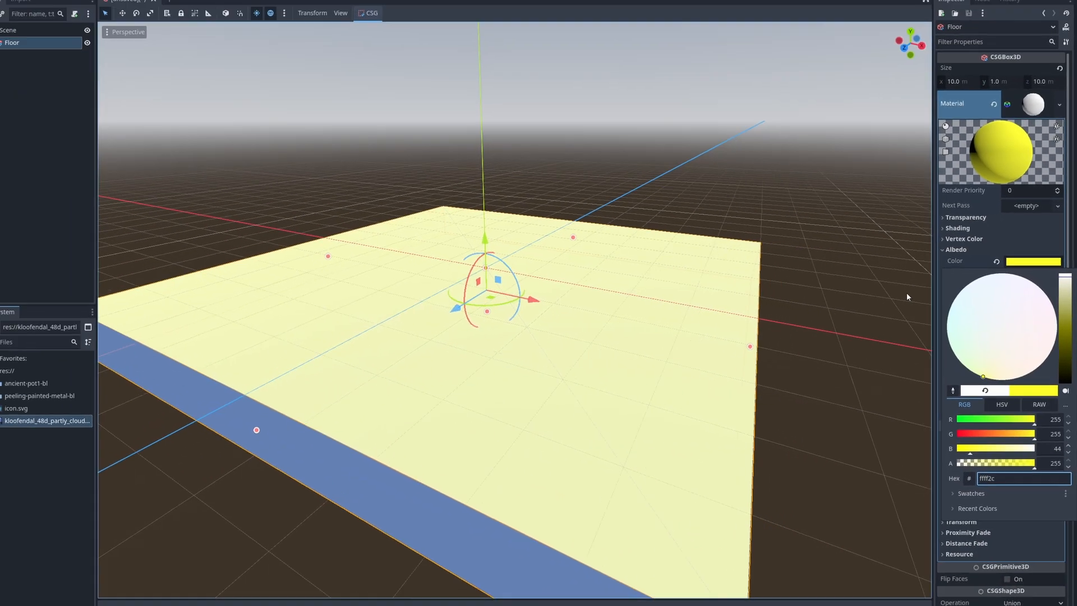
{"action": "left_click", "coordinate": [172, 136]}
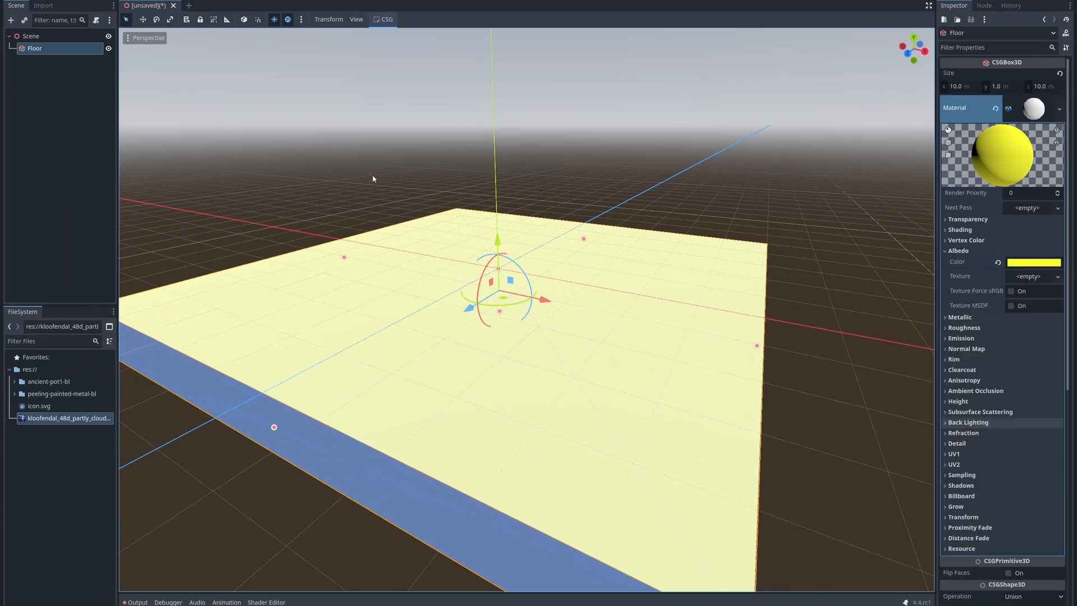
Add another CSGBox3D child node to the Scene root and rename it Wall1
{"action": "middle_click_drag", "start_coordinate": [172, 136], "coordinate": [179, 192]}
{"action": "scroll", "coordinate": [264, 309], "scroll_direction": "down", "scroll_amount": 5}
{"action": "middle_click_drag", "start_coordinate": [444, 309], "coordinate": [449, 274]}
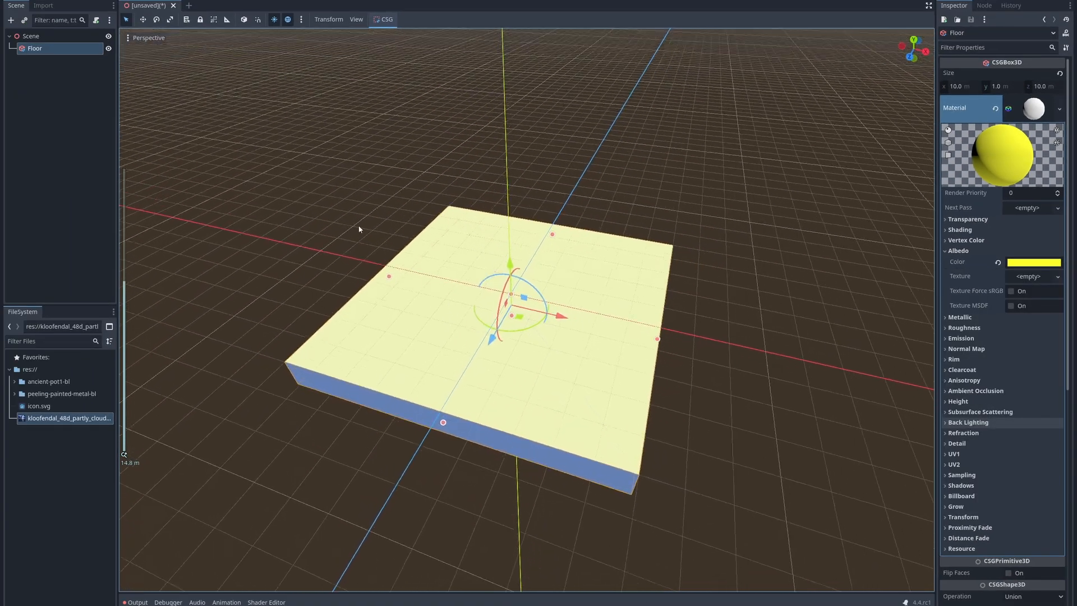
{"action": "right_click", "coordinate": [28, 37]}
{"action": "left_click", "coordinate": [56, 43]}
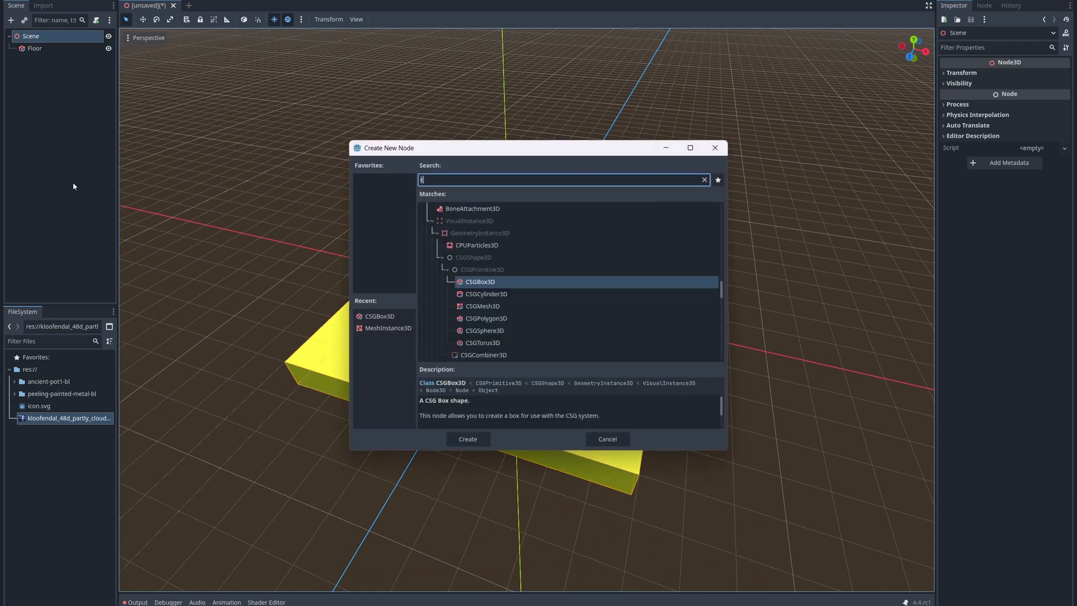
{"action": "type", "text": "c"}
{"action": "double_click", "coordinate": [514, 282]}
{"action": "left_click", "coordinate": [55, 60]}
{"action": "left_click", "coordinate": [55, 60]}
{"action": "type", "text": "Wall1"}
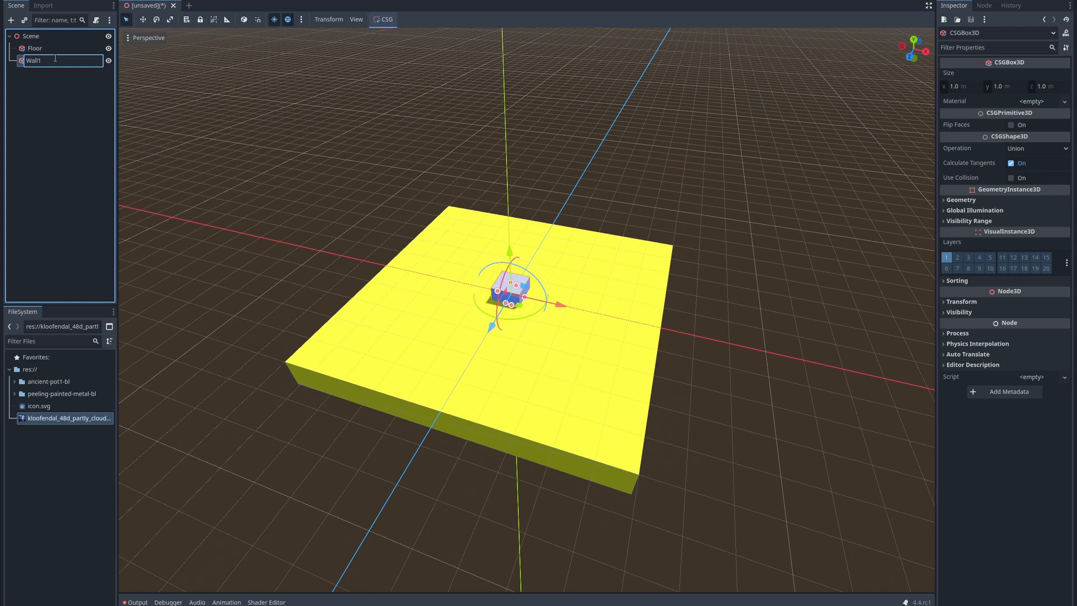
{"action": "key", "text": "Return"}
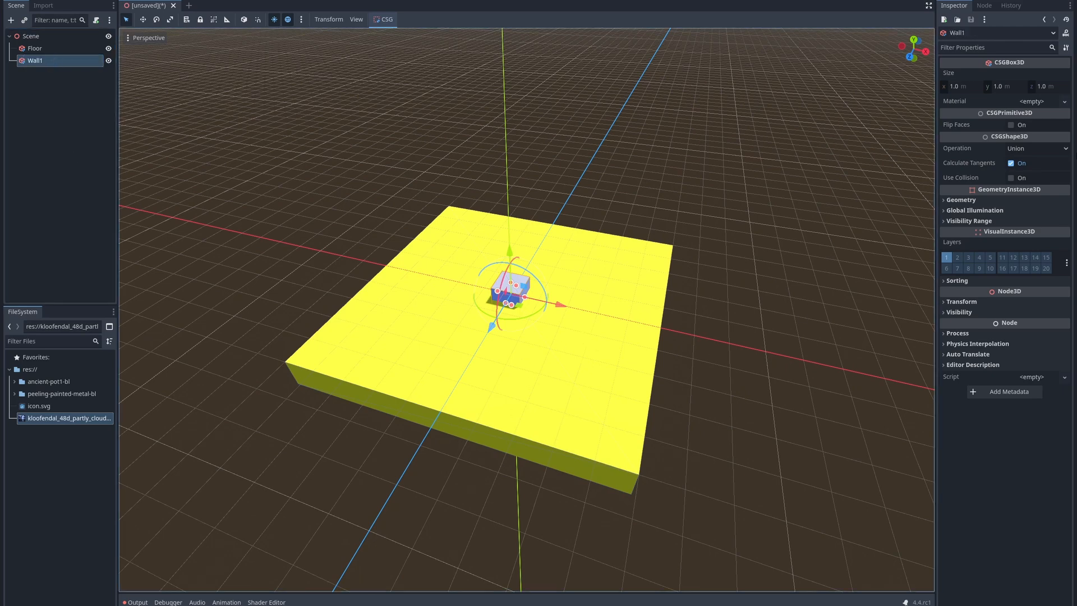
Set Wall1's X size to 10 m and its Z position to 5 m
{"action": "left_click", "coordinate": [963, 87]}
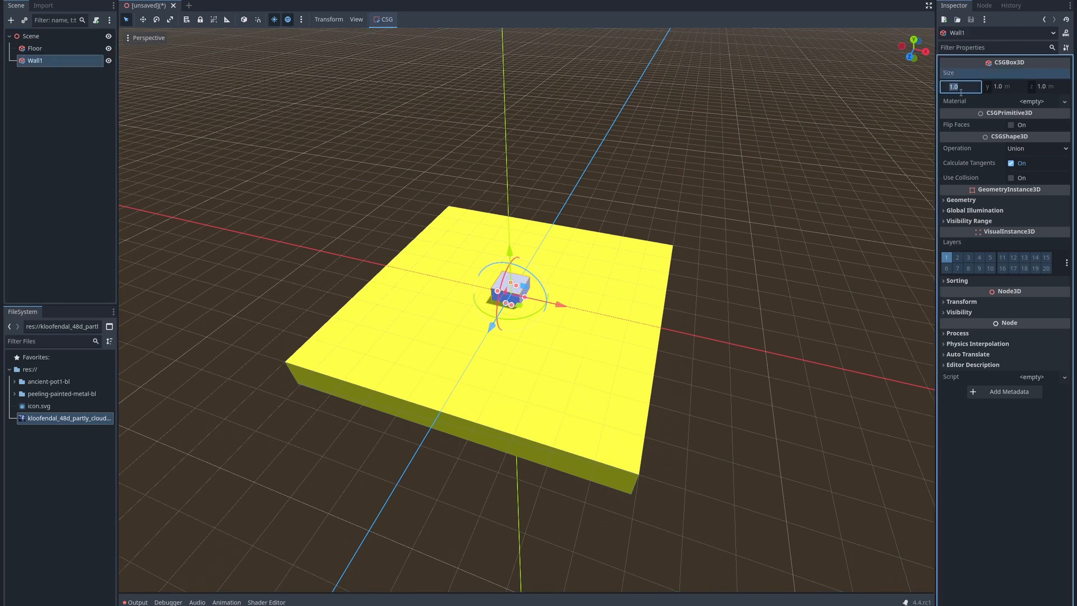
{"action": "key", "text": "Return"}
{"action": "left_click", "coordinate": [987, 302]}
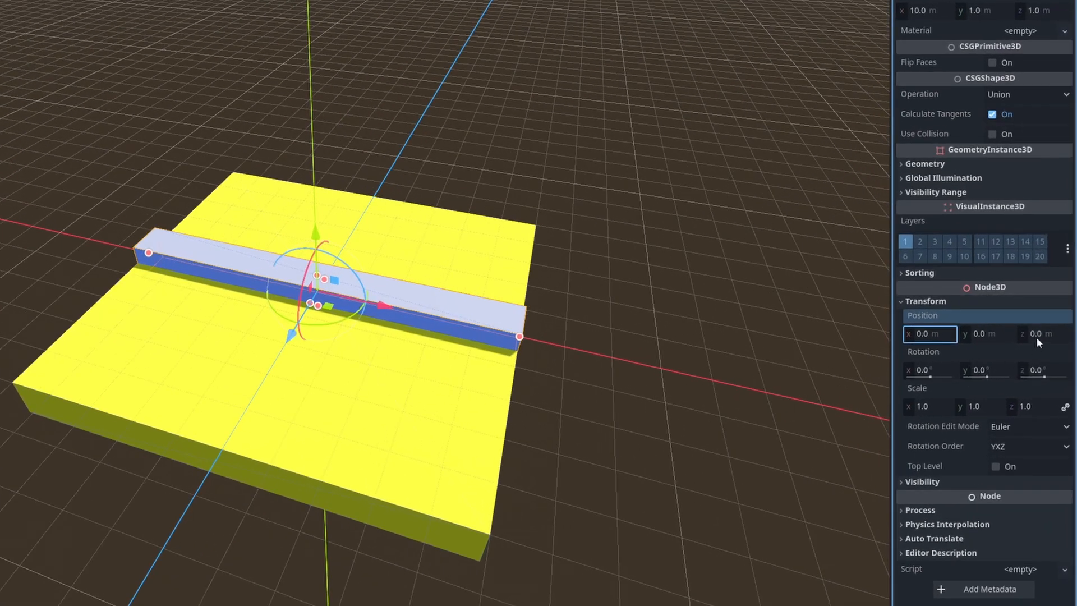
{"action": "left_click", "coordinate": [1036, 336]}
{"action": "type", "text": "5"}
{"action": "key", "text": "Return"}
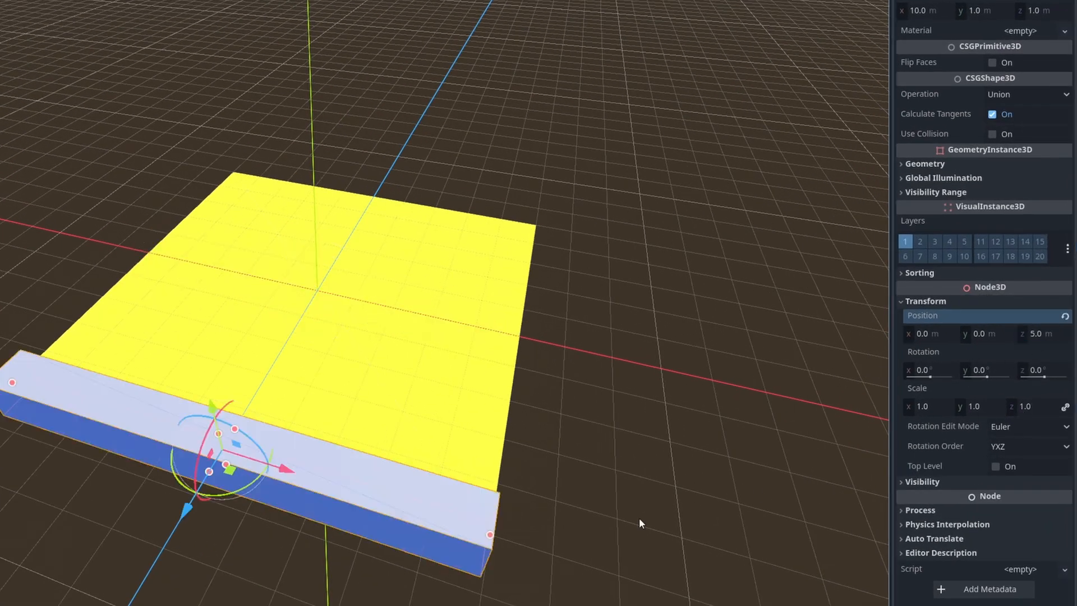
Duplicate Wall1 and set the copy's Z position to -5 m
{"action": "right_click_drag", "start_coordinate": [633, 483], "coordinate": [583, 426]}
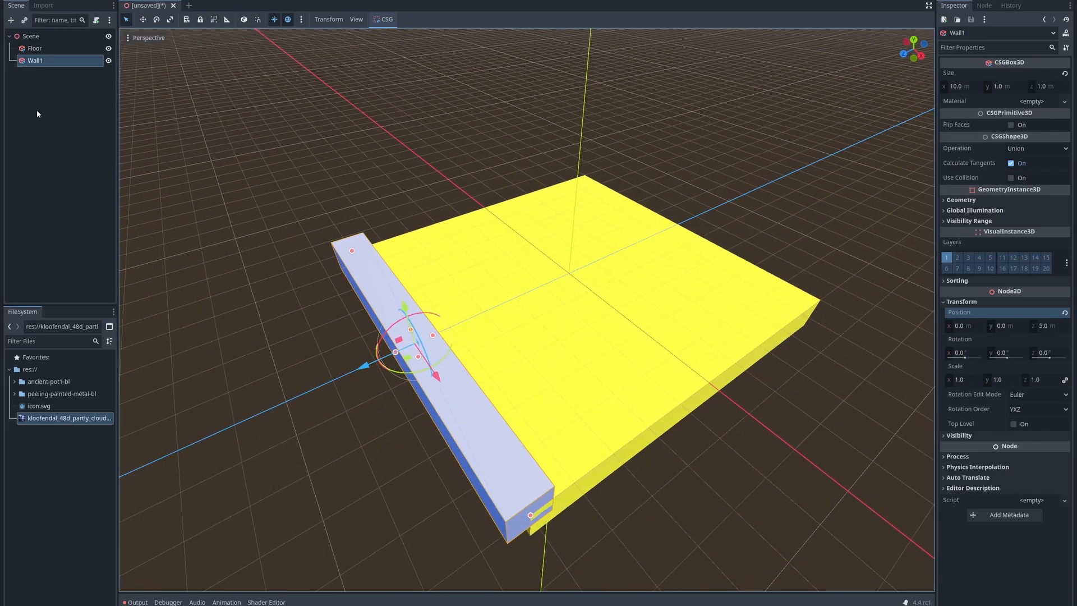
{"action": "right_click", "coordinate": [37, 60]}
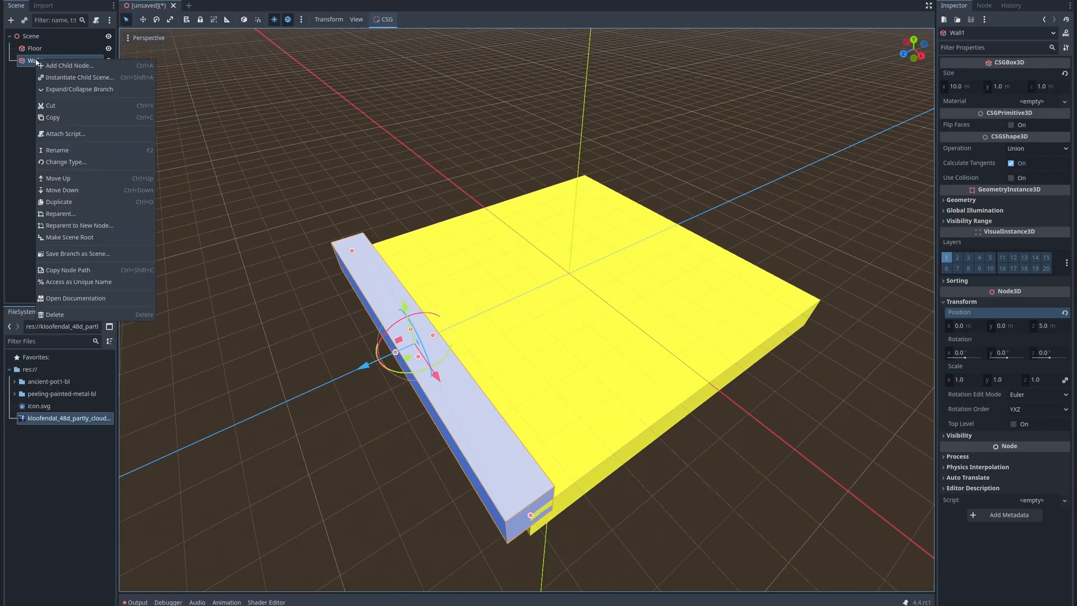
{"action": "left_click", "coordinate": [62, 202]}
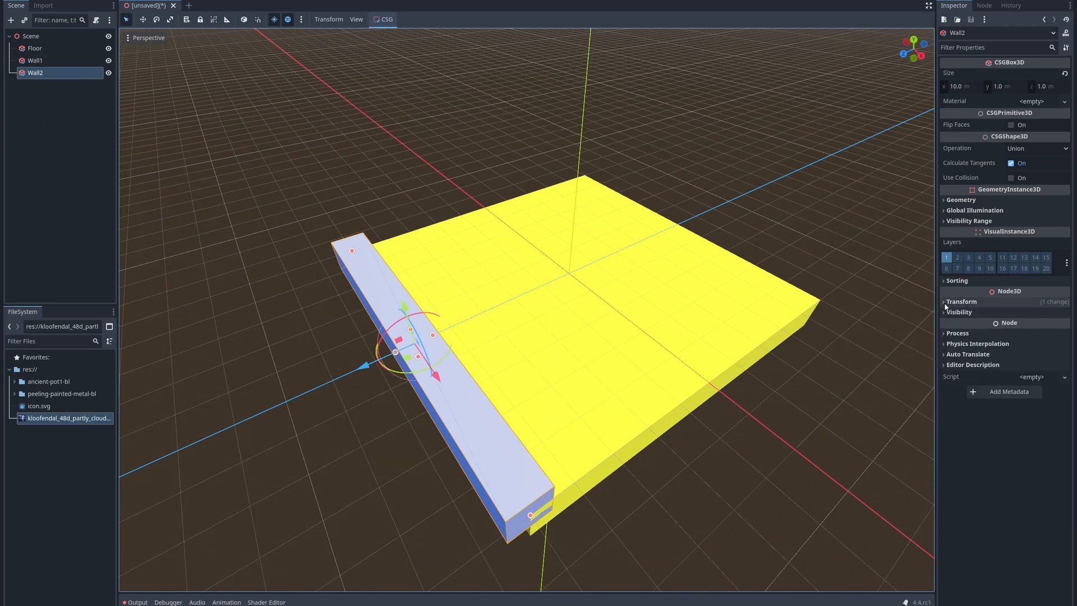
{"action": "left_click", "coordinate": [1050, 329]}
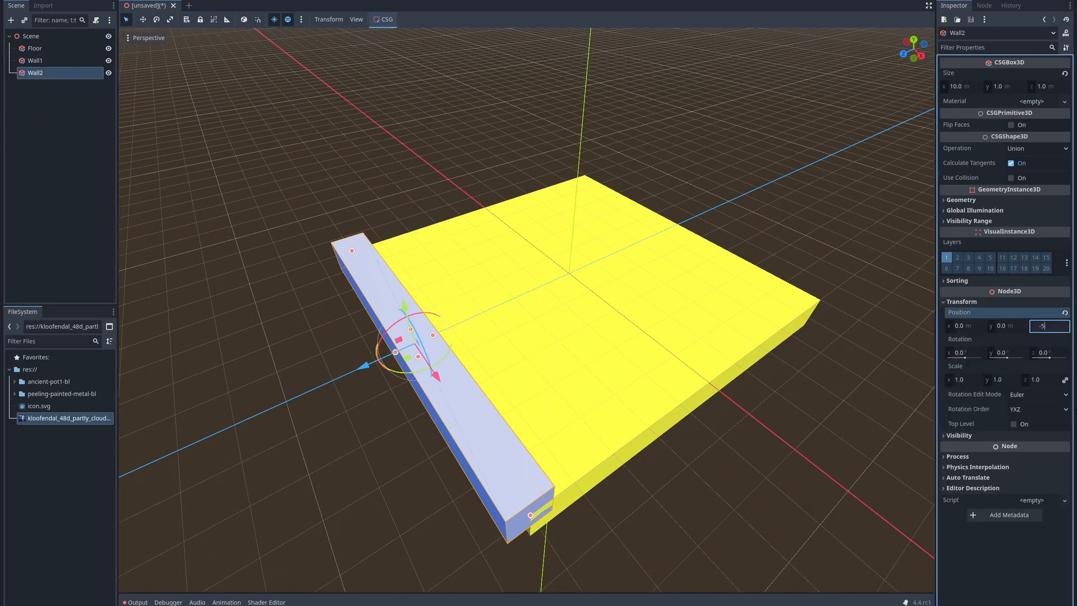
{"action": "type", "text": "-5"}
{"action": "key", "text": "Return"}
Duplicate Wall2 and set the copy's Y rotation to 90 degrees
{"action": "right_click", "coordinate": [35, 73]}
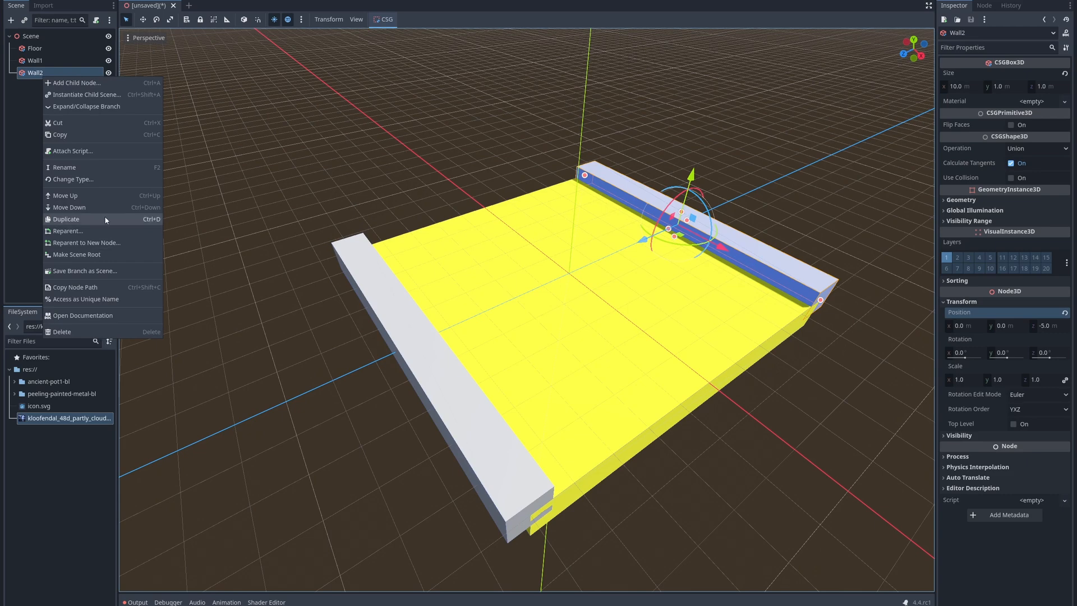
{"action": "left_click", "coordinate": [66, 219]}
{"action": "left_click", "coordinate": [1004, 353]}
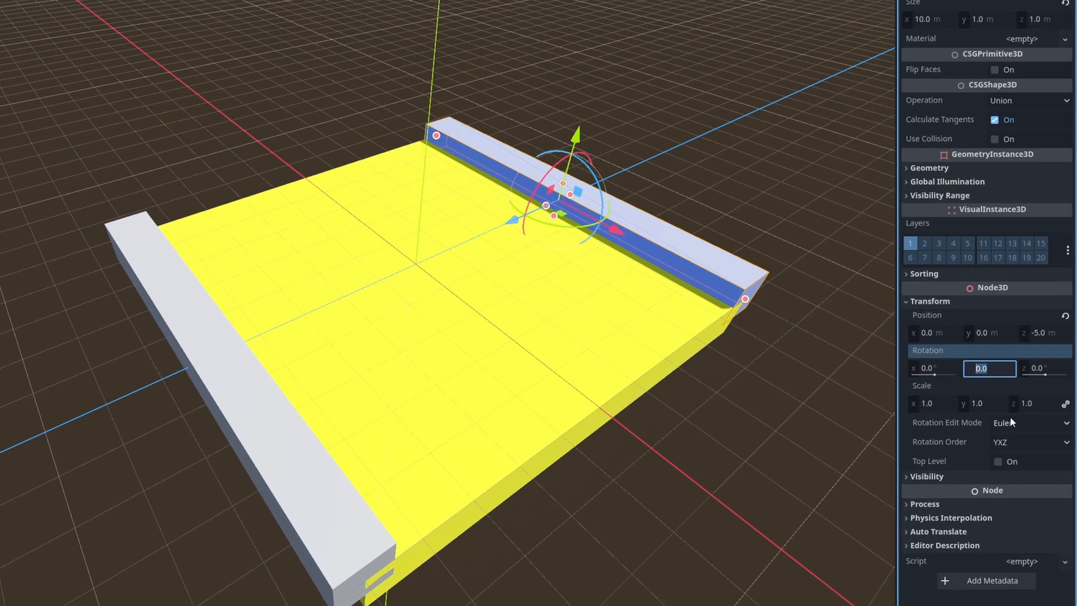
{"action": "type", "text": "90"}
{"action": "key", "text": "Return"}
Position the rotated wall at Z 0 m and X 5 m, and set its X size to 11 m
{"action": "left_click", "coordinate": [1048, 332]}
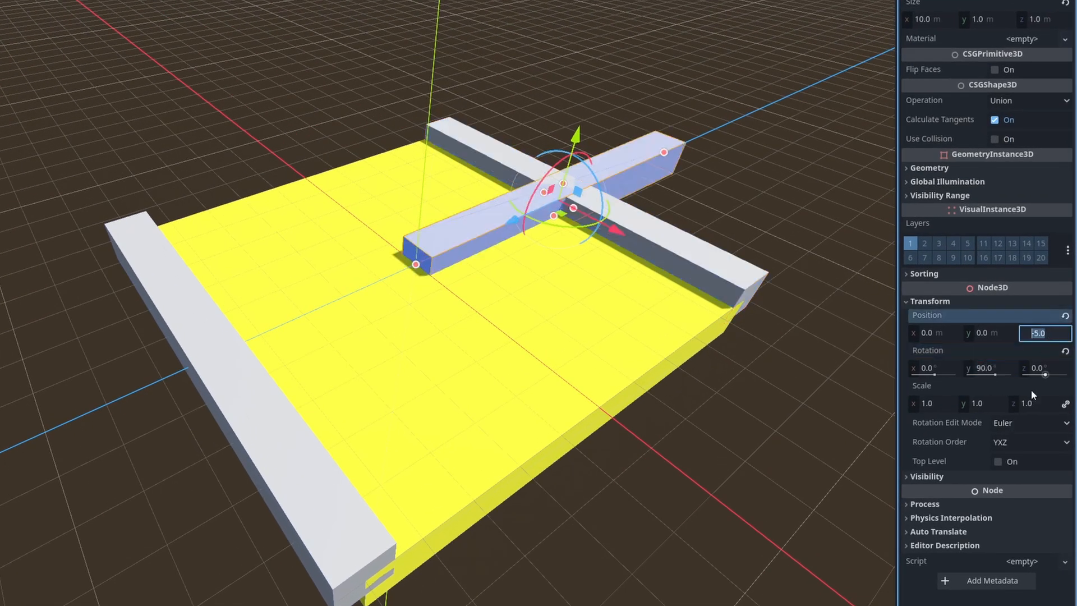
{"action": "type", "text": "0"}
{"action": "key", "text": "Return"}
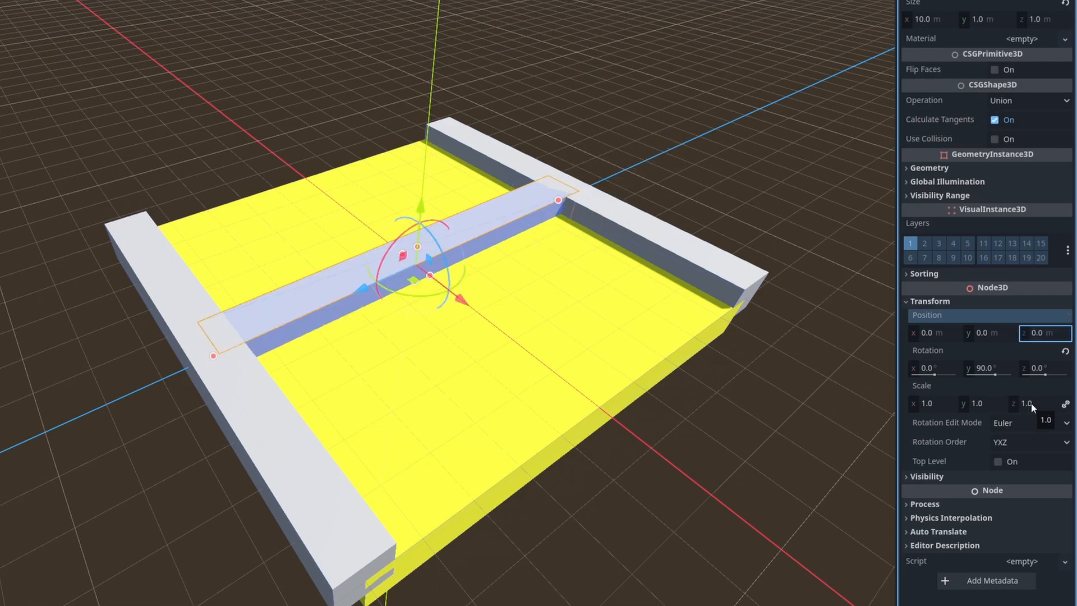
{"action": "left_click", "coordinate": [935, 332]}
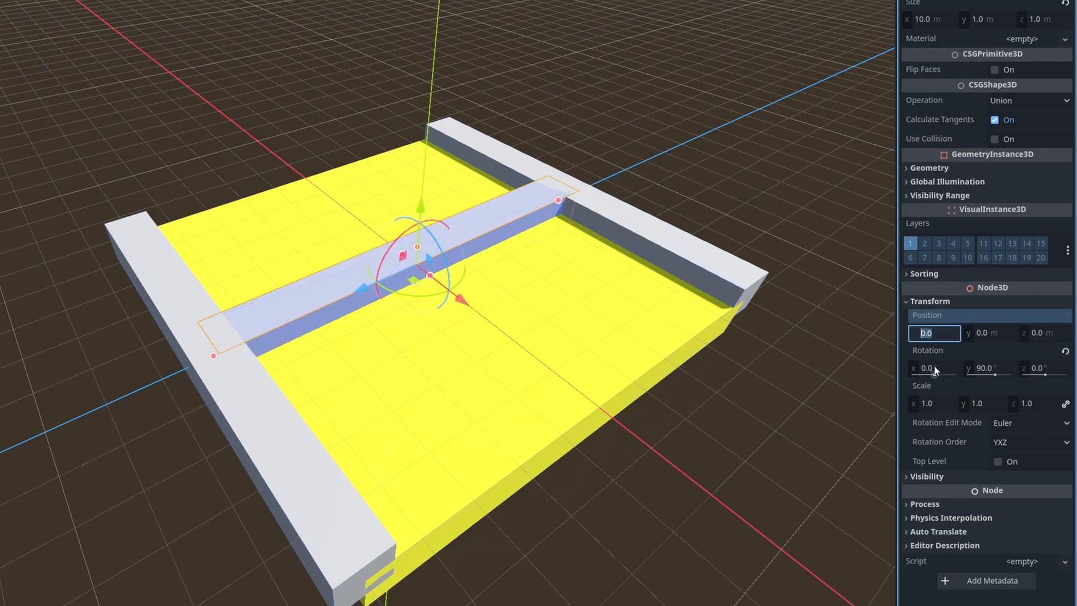
{"action": "type", "text": "5"}
{"action": "key", "text": "Return"}
{"action": "type", "text": "11"}
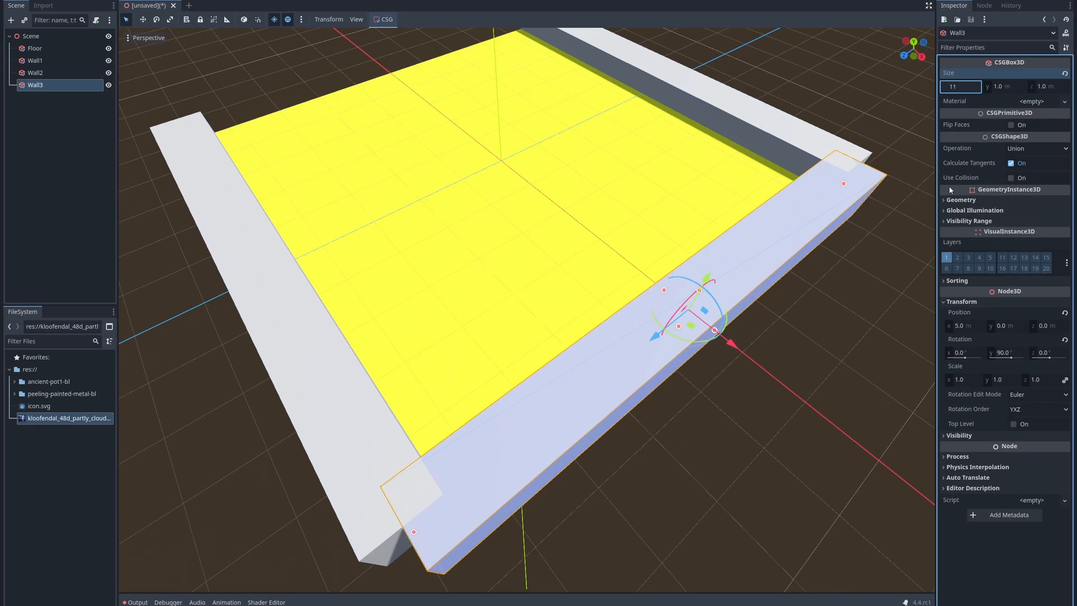
{"action": "key", "text": "Return"}
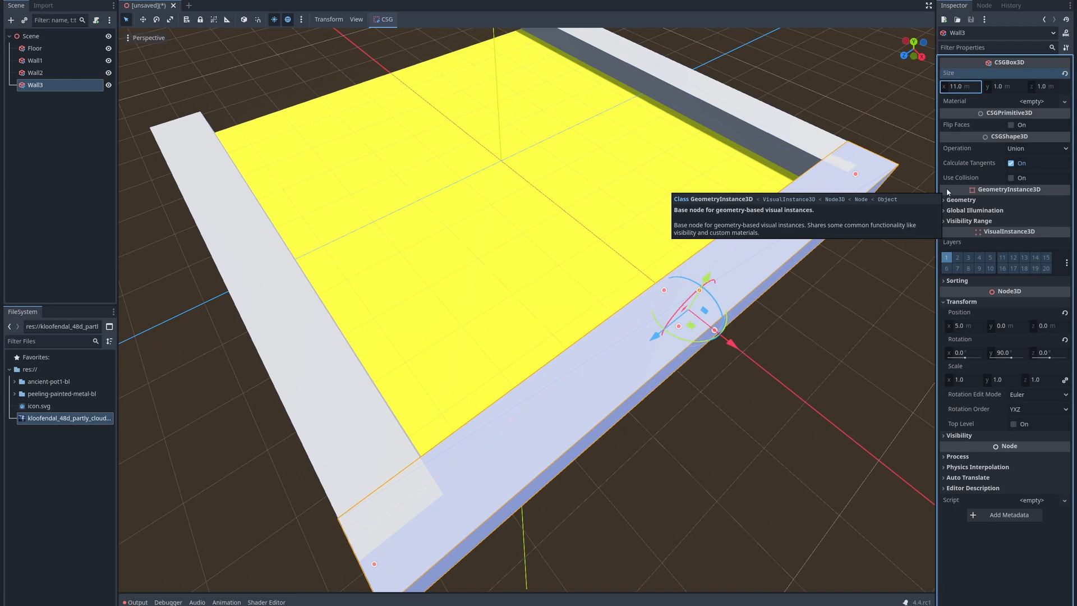
Duplicate Wall3 and set the copy's X position to -5 m
{"action": "right_click", "coordinate": [62, 88]}
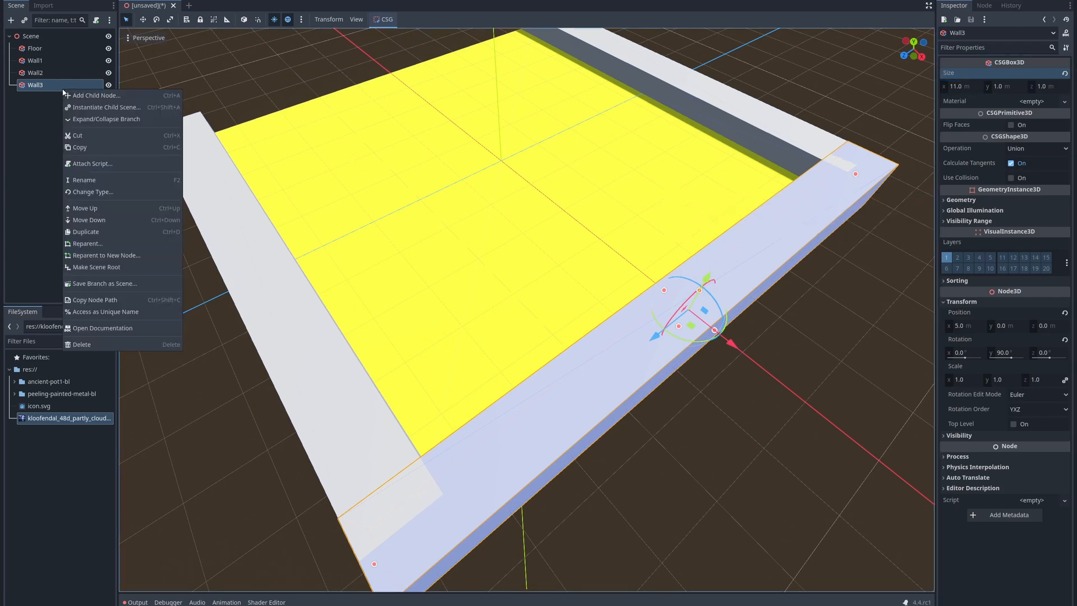
{"action": "left_click", "coordinate": [130, 232]}
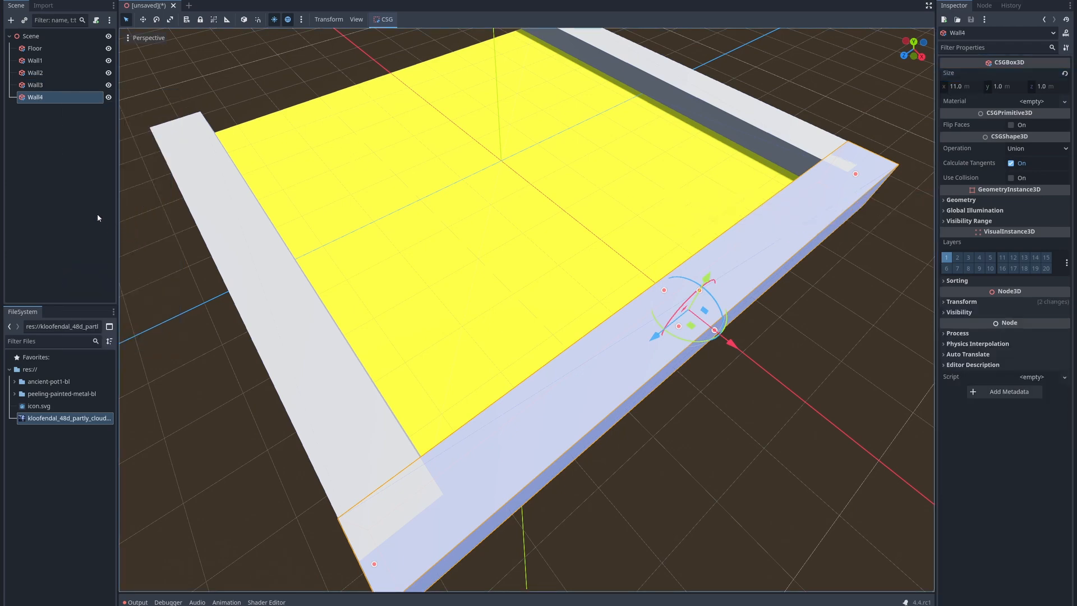
{"action": "left_click", "coordinate": [961, 302]}
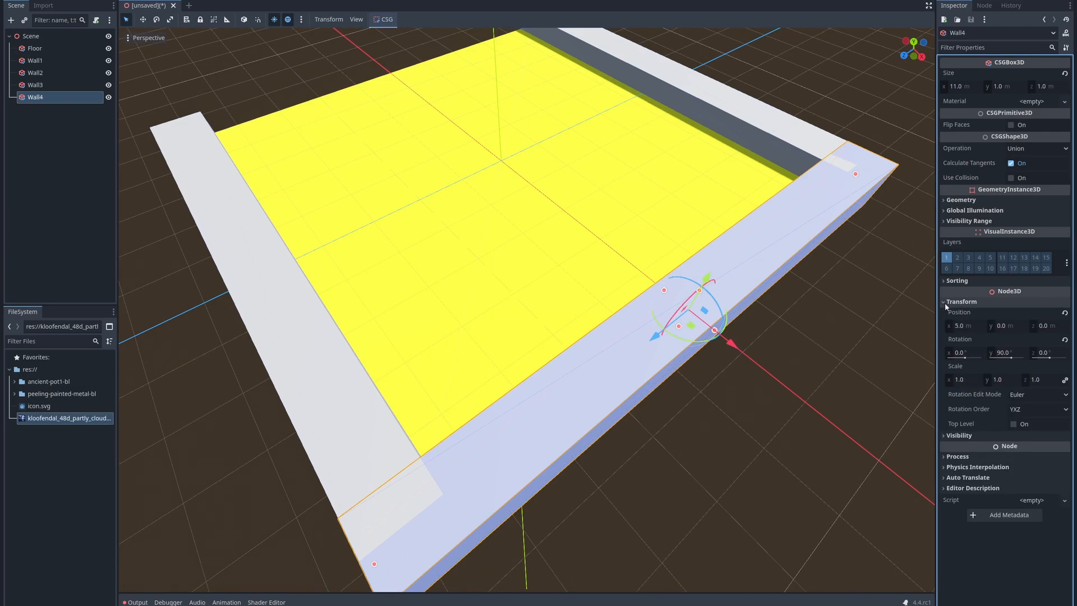
{"action": "left_click", "coordinate": [963, 326]}
{"action": "type", "text": "-"}
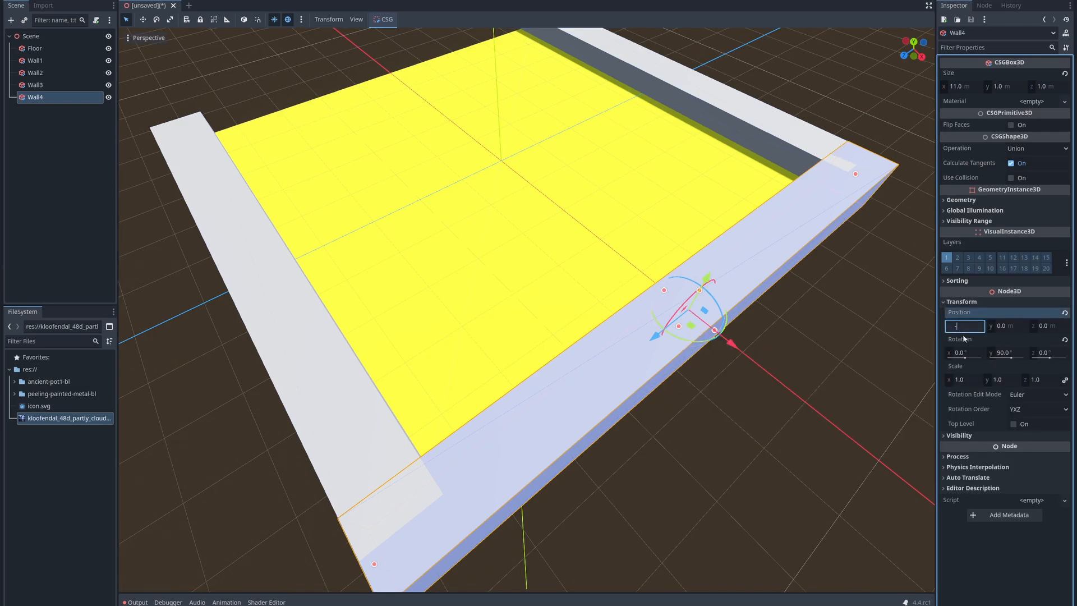
{"action": "type", "text": "5"}
{"action": "key", "text": "Return"}
{"action": "middle_click_drag", "start_coordinate": [620, 264], "coordinate": [693, 274]}
{"action": "scroll", "coordinate": [684, 277], "scroll_direction": "down", "scroll_amount": 3}
Add a RigidBody3D node under the scene root and name it Pot
{"action": "right_click", "coordinate": [22, 38]}
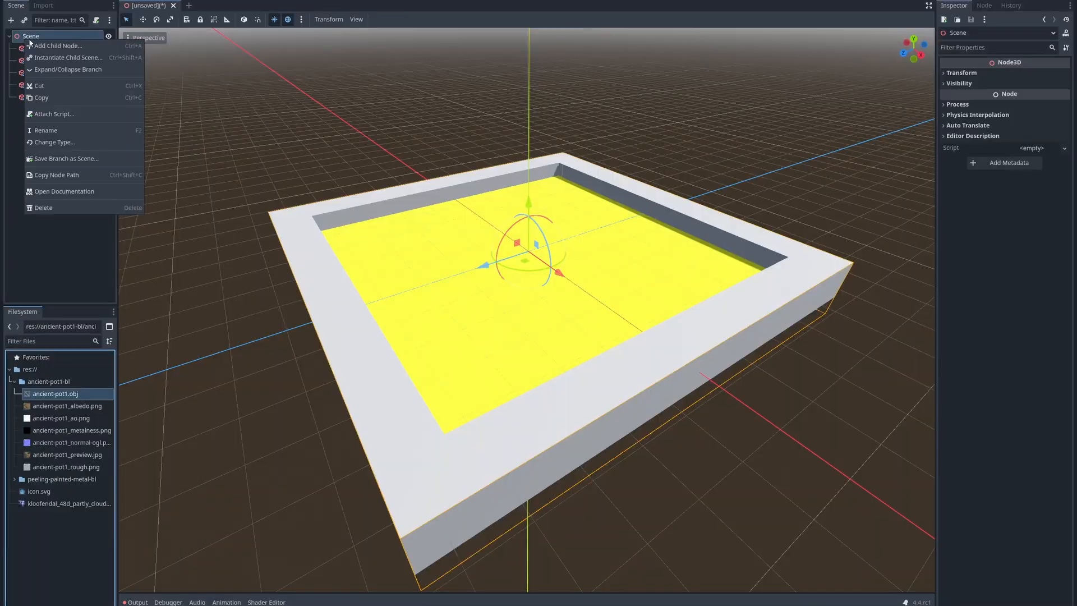
{"action": "left_click", "coordinate": [52, 47]}
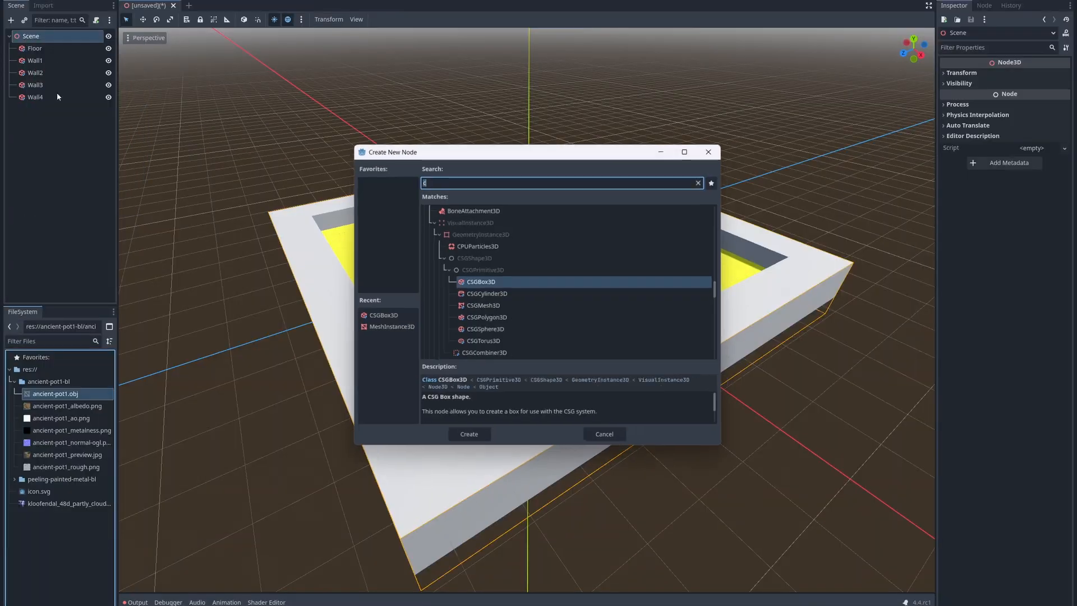
{"action": "type", "text": "rigi"}
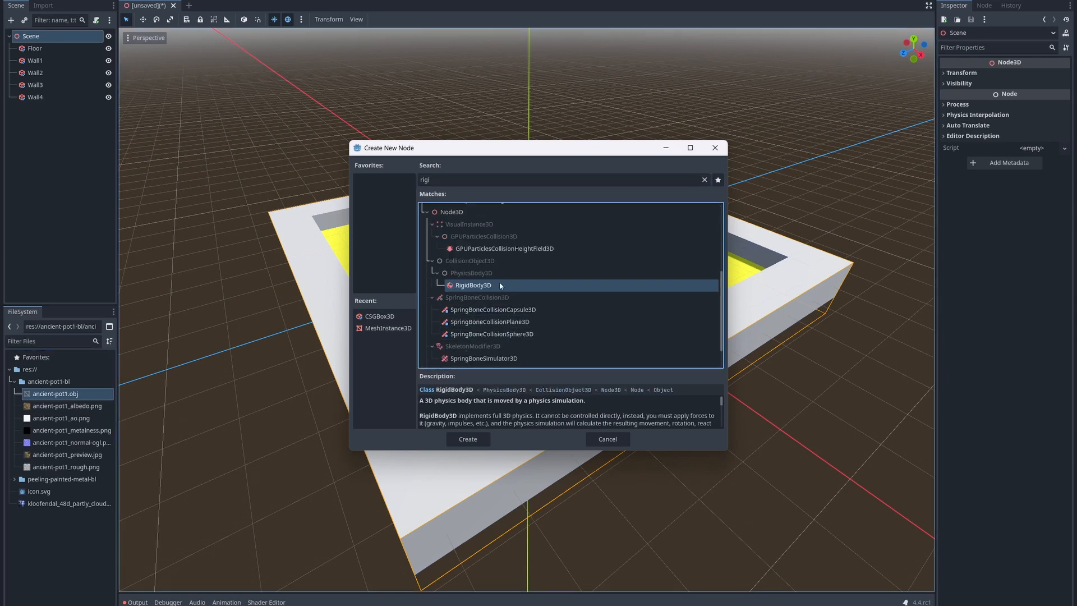
{"action": "double_click", "coordinate": [501, 286]}
{"action": "key", "text": "F2"}
{"action": "type", "text": "Pot"}
{"action": "key", "text": "Return"}
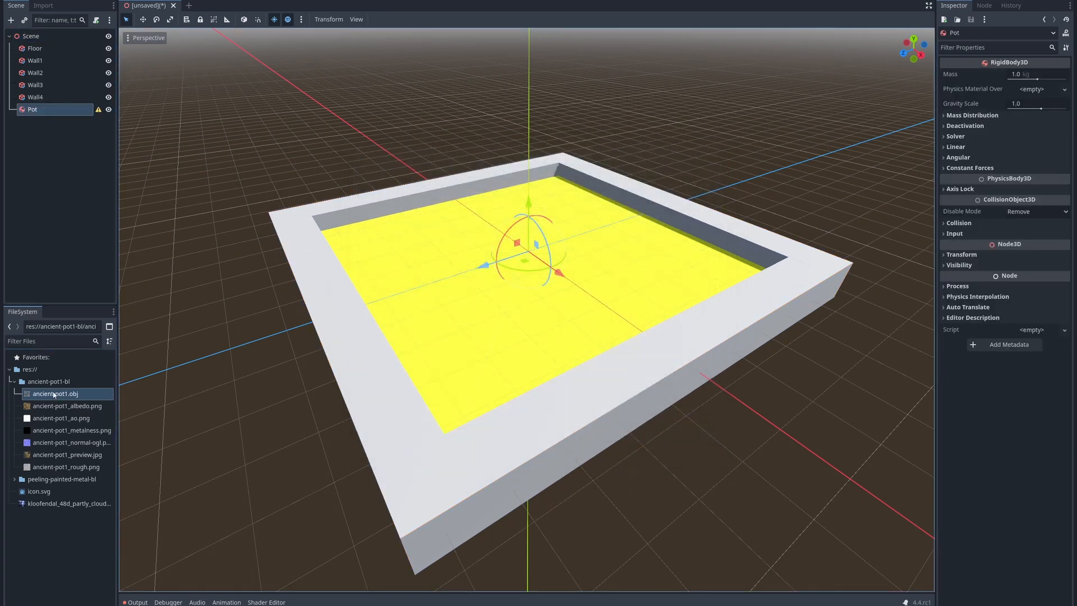
Place ancient-pot1.obj in the scene and scale it uniformly to 0.04
{"action": "left_click_drag", "start_coordinate": [54, 394], "coordinate": [504, 145]}
{"action": "left_click", "coordinate": [947, 233]}
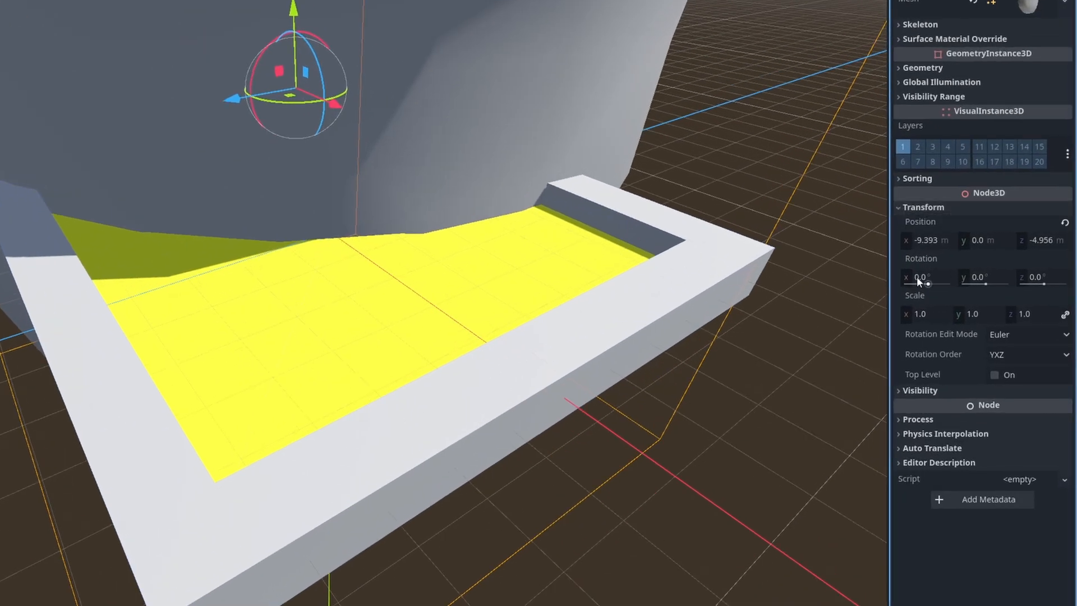
{"action": "left_click_drag", "start_coordinate": [928, 315], "coordinate": [841, 315]}
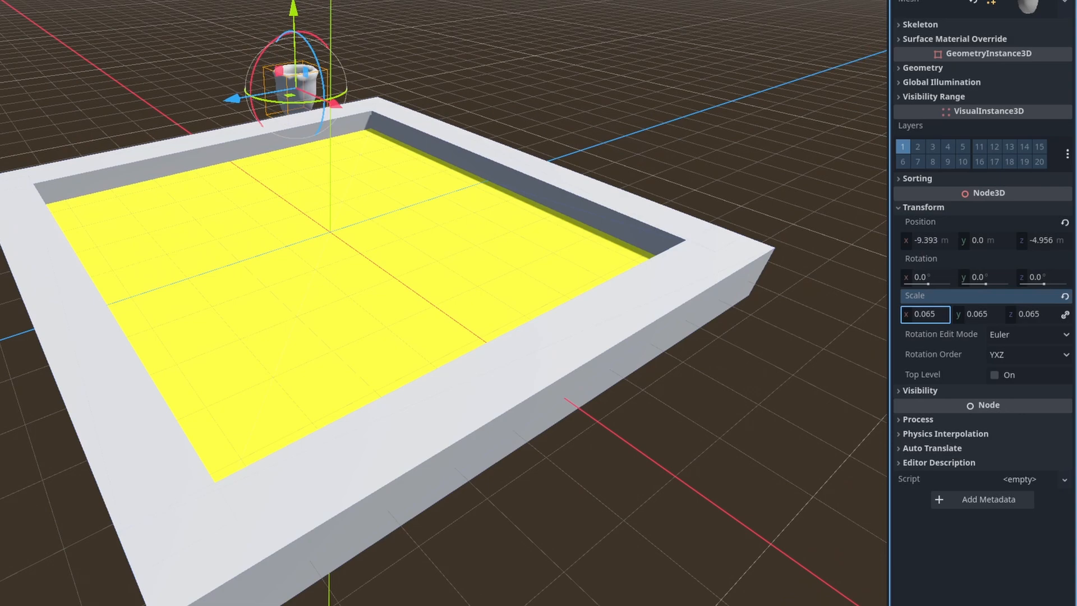
{"action": "left_click_drag", "start_coordinate": [925, 314], "coordinate": [911, 314]}
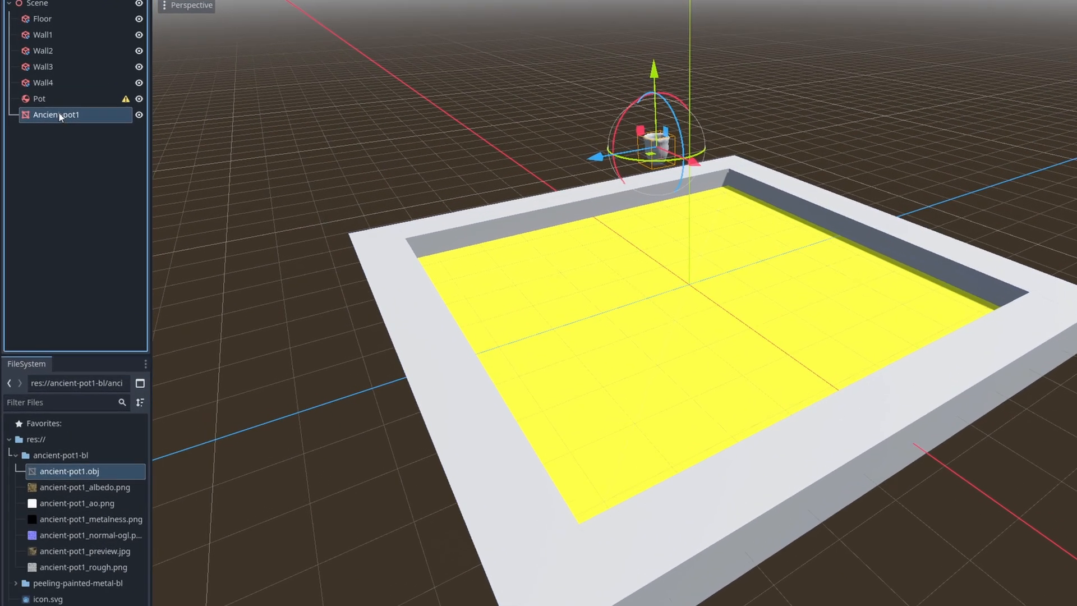
Make the Ancient-pot1 mesh a child of the Pot body and reset its position to the origin
{"action": "left_click_drag", "start_coordinate": [56, 121], "coordinate": [48, 100]}
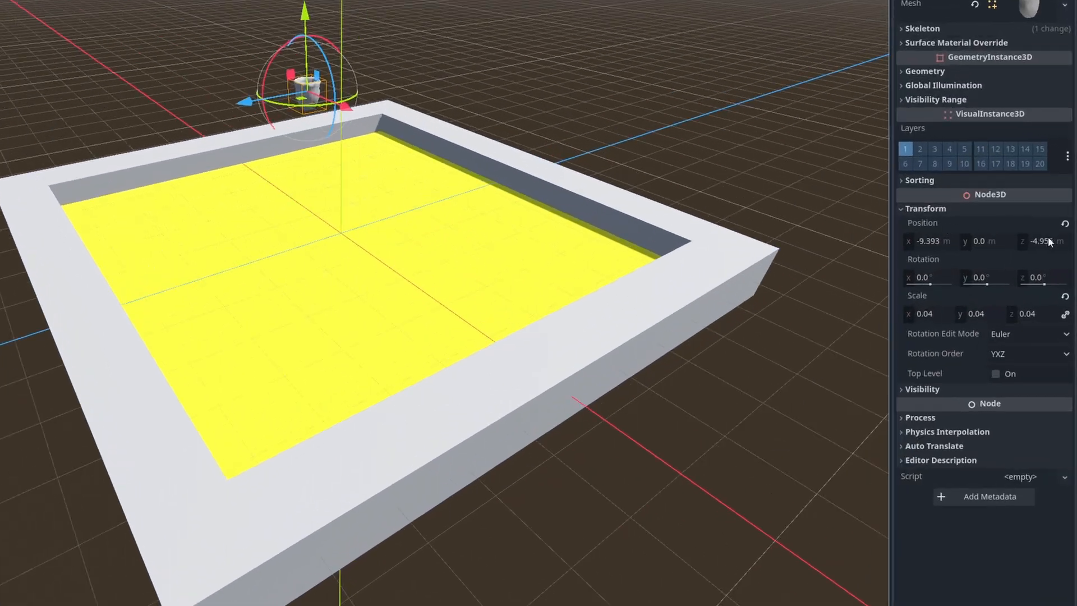
{"action": "left_click", "coordinate": [1065, 223]}
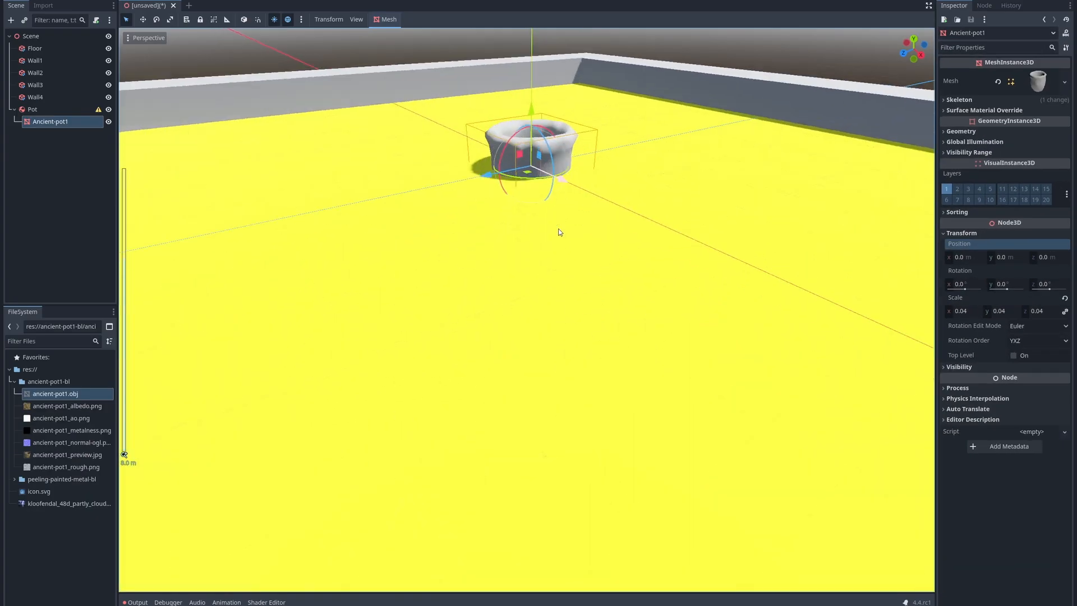
{"action": "scroll", "coordinate": [580, 164], "scroll_direction": "down", "scroll_amount": 5}
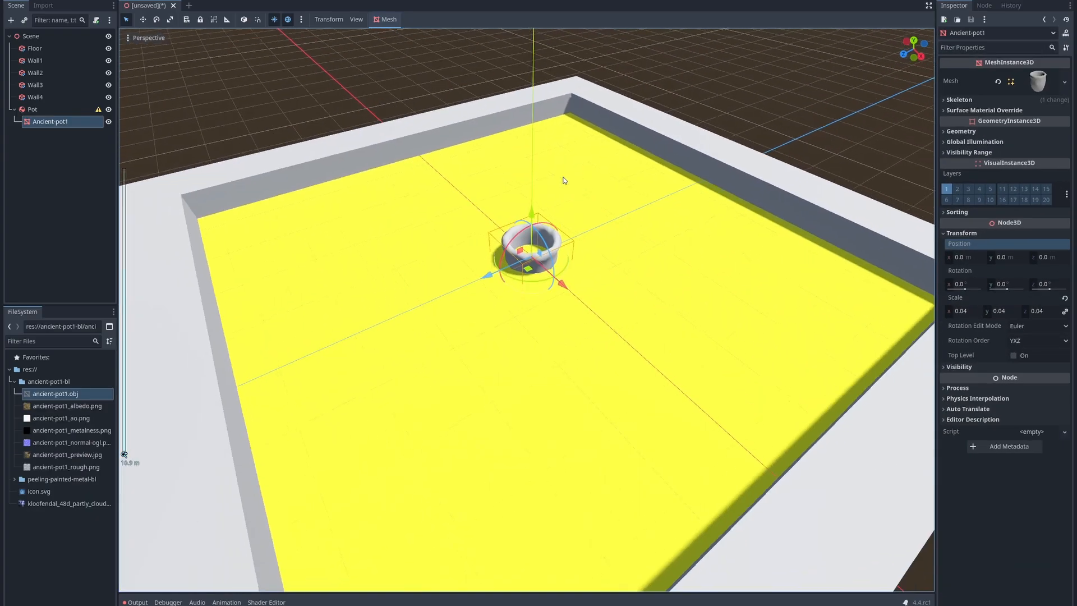
Raise the Pot body vertically so that it hangs above the floor
{"action": "left_click", "coordinate": [44, 110]}
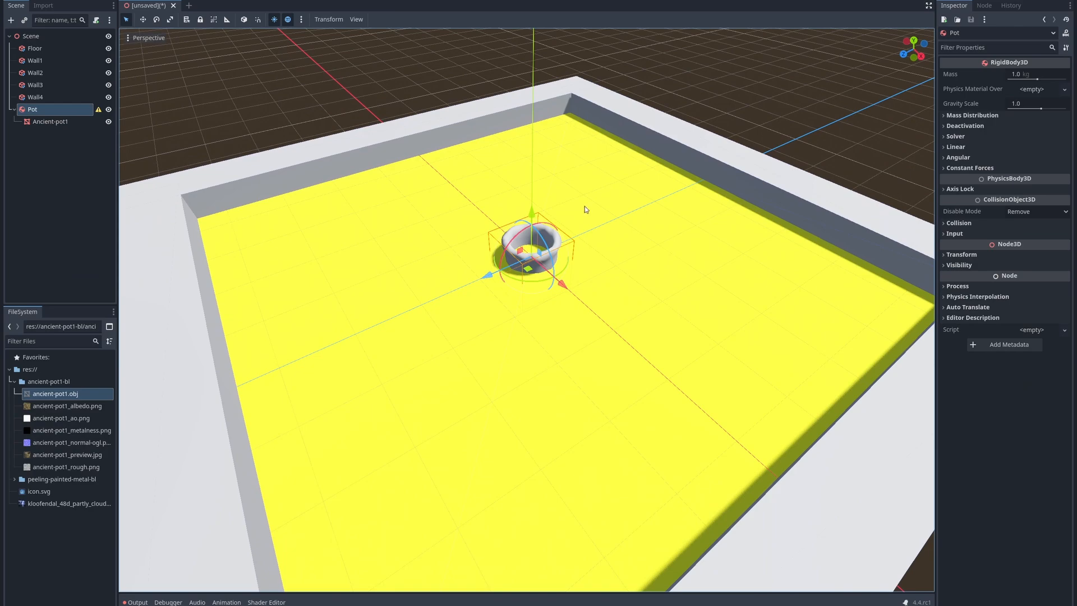
{"action": "left_click_drag", "start_coordinate": [533, 215], "coordinate": [541, 57]}
{"action": "scroll", "coordinate": [591, 236], "scroll_direction": "down", "scroll_amount": 2}
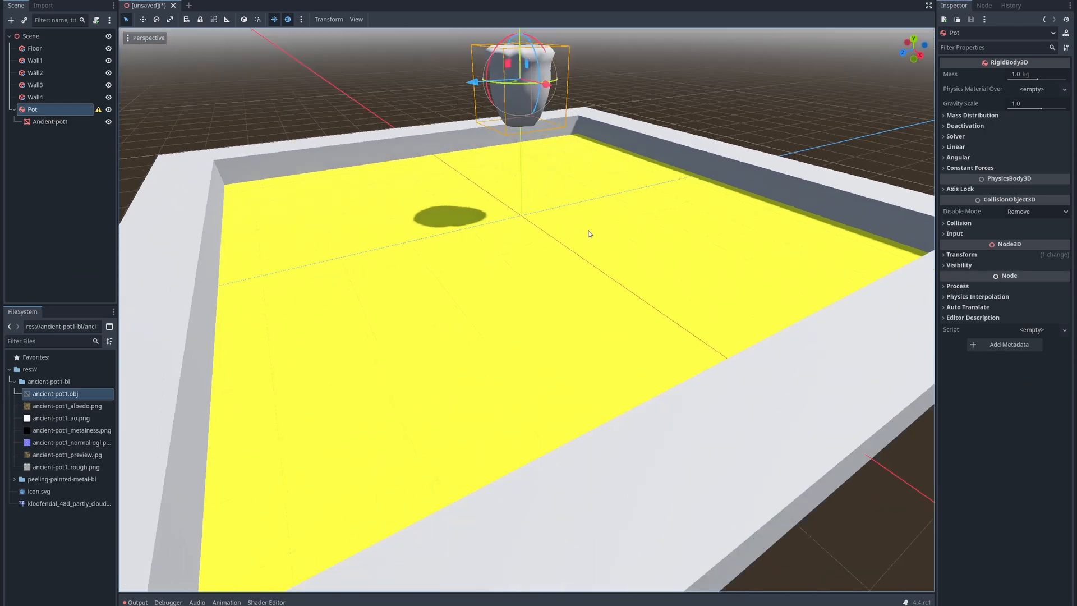
{"action": "middle_click_drag", "start_coordinate": [591, 236], "coordinate": [617, 264]}
{"action": "scroll", "coordinate": [617, 263], "scroll_direction": "up", "scroll_amount": 3}
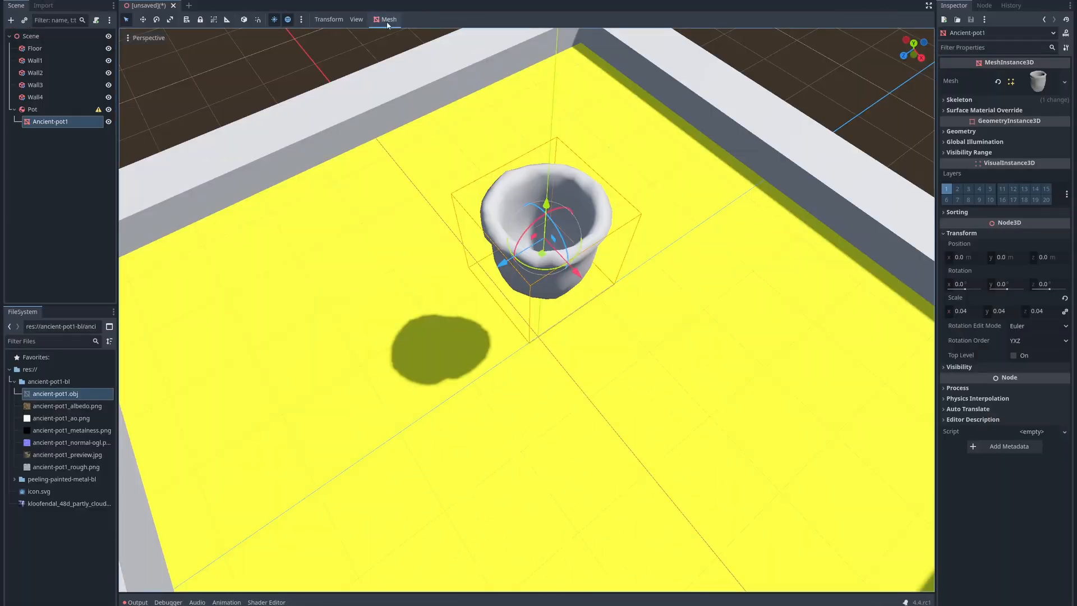
Create a Single Convex collision shape for the pot mesh as a Sibling node and inspect its fit
{"action": "left_click", "coordinate": [386, 20]}
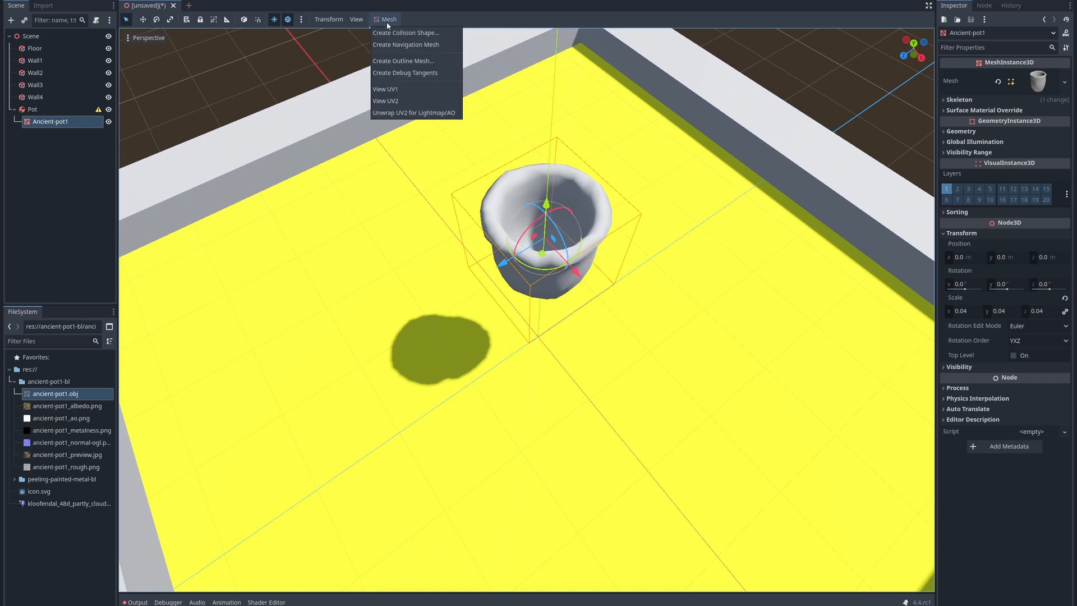
{"action": "left_click", "coordinate": [407, 32]}
{"action": "left_click_drag", "start_coordinate": [584, 257], "coordinate": [752, 219]}
{"action": "left_click", "coordinate": [717, 278]}
{"action": "left_click", "coordinate": [716, 307]}
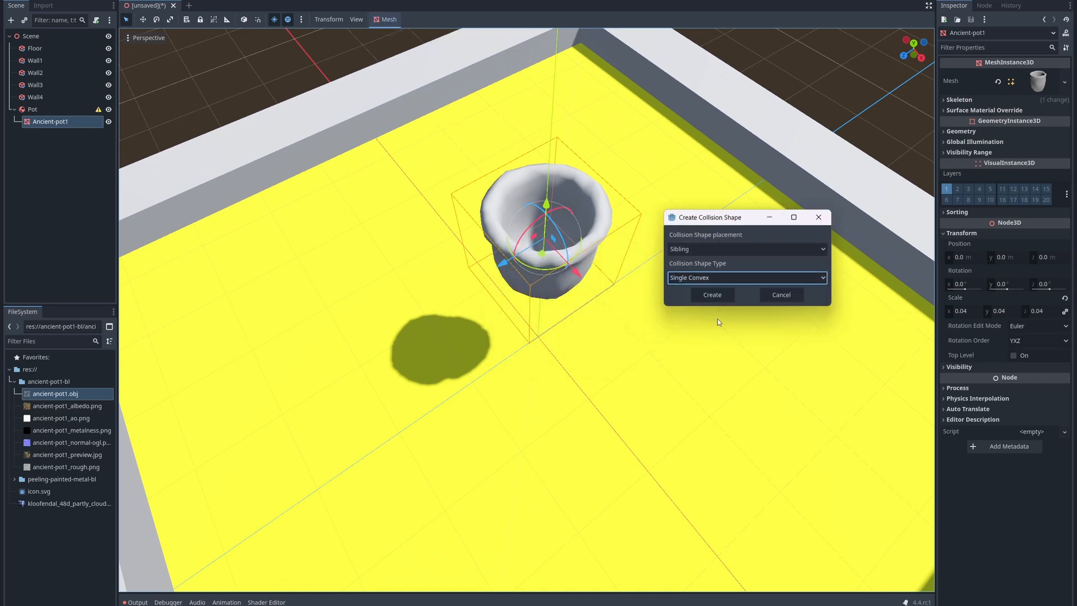
{"action": "left_click", "coordinate": [712, 295]}
{"action": "right_click_drag", "start_coordinate": [700, 351], "coordinate": [700, 339]}
{"action": "key", "text": "s"}
{"action": "key", "text": "s"}
{"action": "middle_click_drag", "start_coordinate": [699, 353], "coordinate": [699, 305]}
{"action": "scroll", "coordinate": [699, 353], "scroll_direction": "up", "scroll_amount": 8}
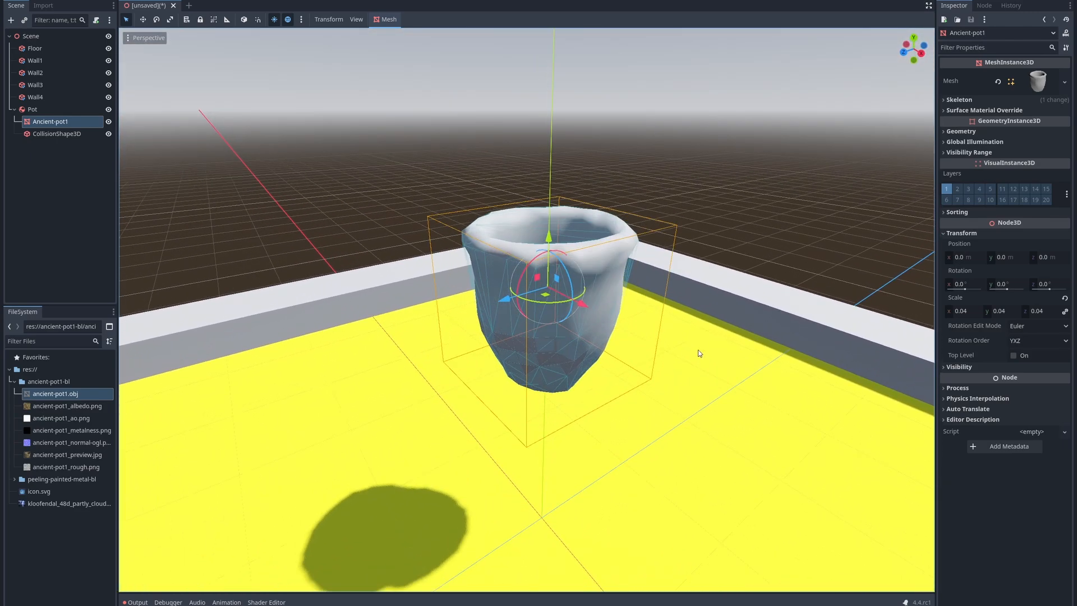
{"action": "left_click", "coordinate": [57, 134]}
{"action": "right_click_drag", "start_coordinate": [597, 438], "coordinate": [566, 467]}
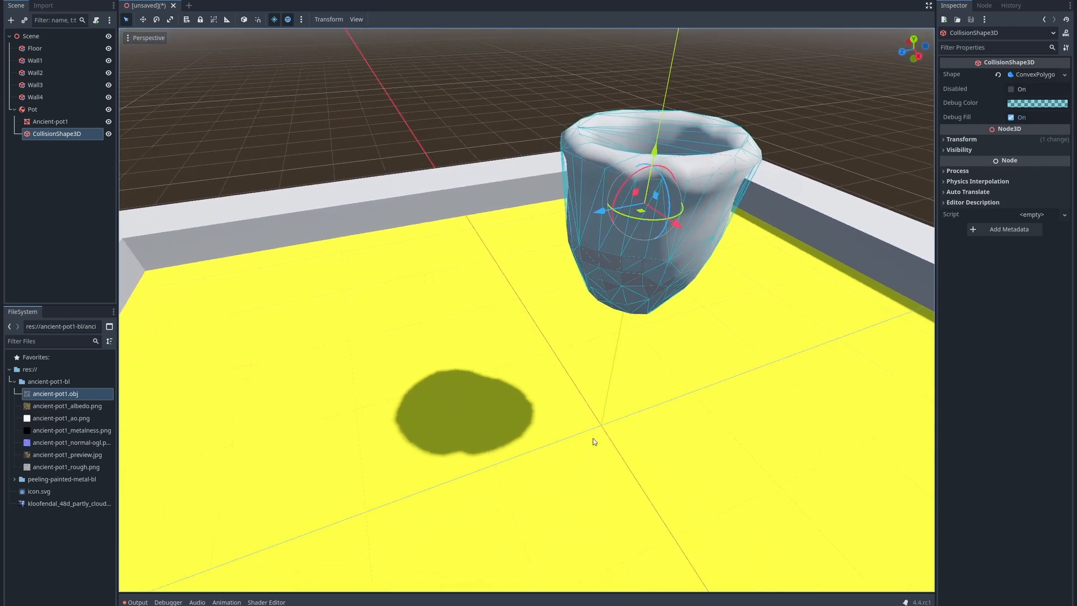
Test-run the project with the current scene as main scene, saving it as scene.tscn, and close the game window
{"action": "key", "text": "F5"}
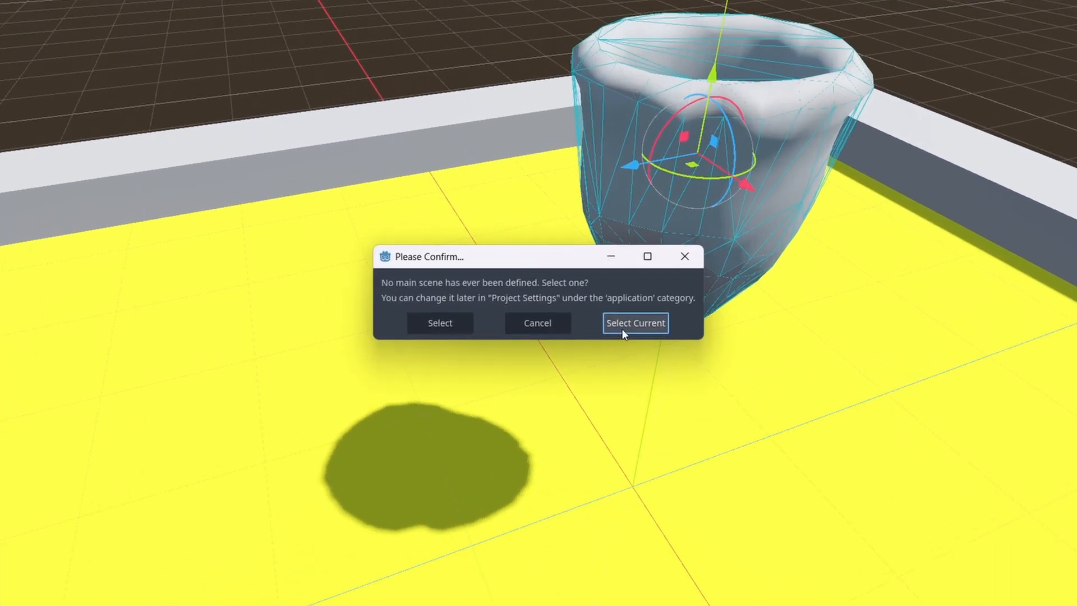
{"action": "left_click", "coordinate": [622, 330]}
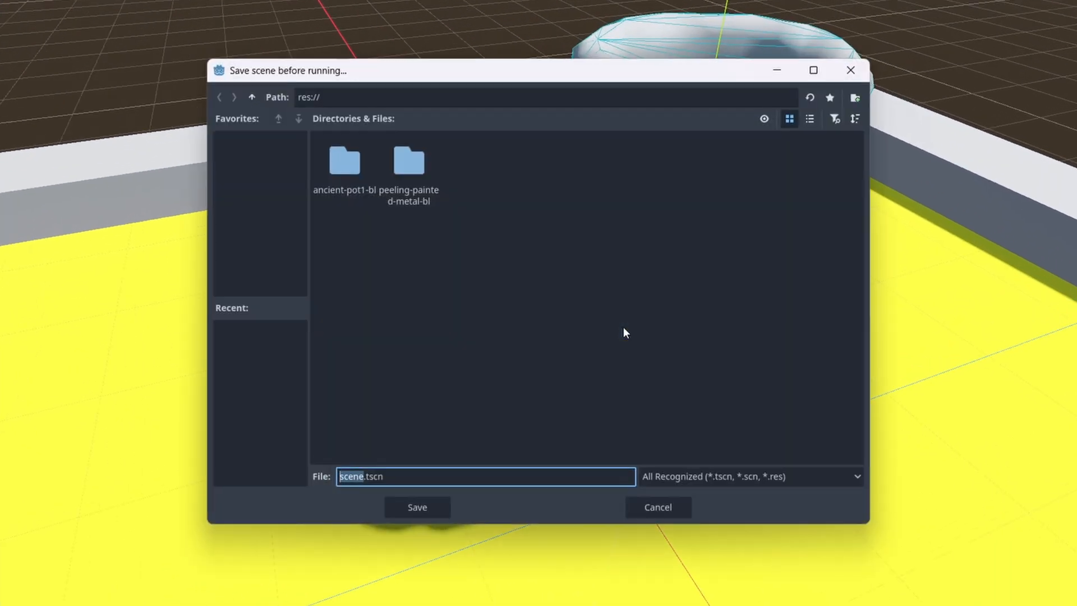
{"action": "left_click", "coordinate": [423, 506]}
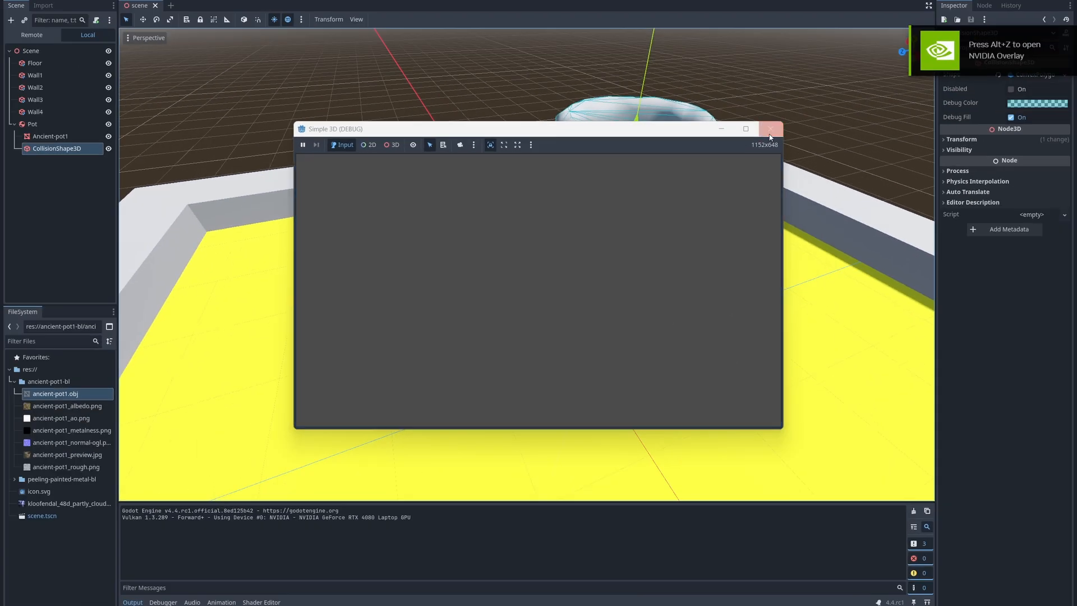
{"action": "left_click", "coordinate": [885, 46]}
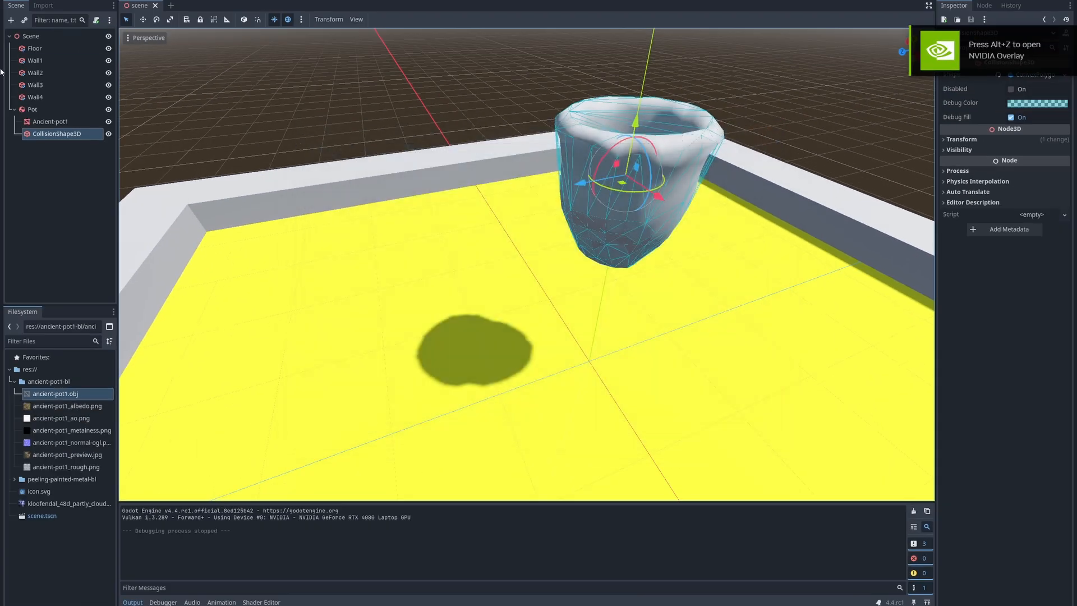
Add a Camera3D under the scene root and move it back along Z and up, outside the walls
{"action": "right_click", "coordinate": [34, 35]}
{"action": "left_click", "coordinate": [55, 41]}
{"action": "type", "text": "camer"}
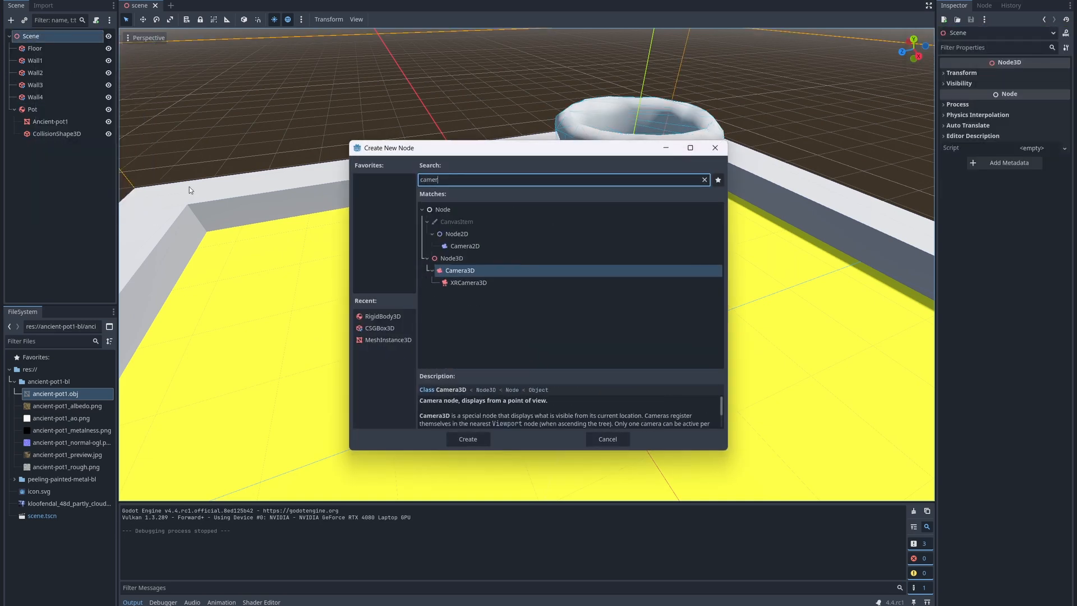
{"action": "key", "text": "Return"}
{"action": "scroll", "coordinate": [660, 294], "scroll_direction": "down", "scroll_amount": 3}
{"action": "scroll", "coordinate": [654, 325], "scroll_direction": "down", "scroll_amount": 4}
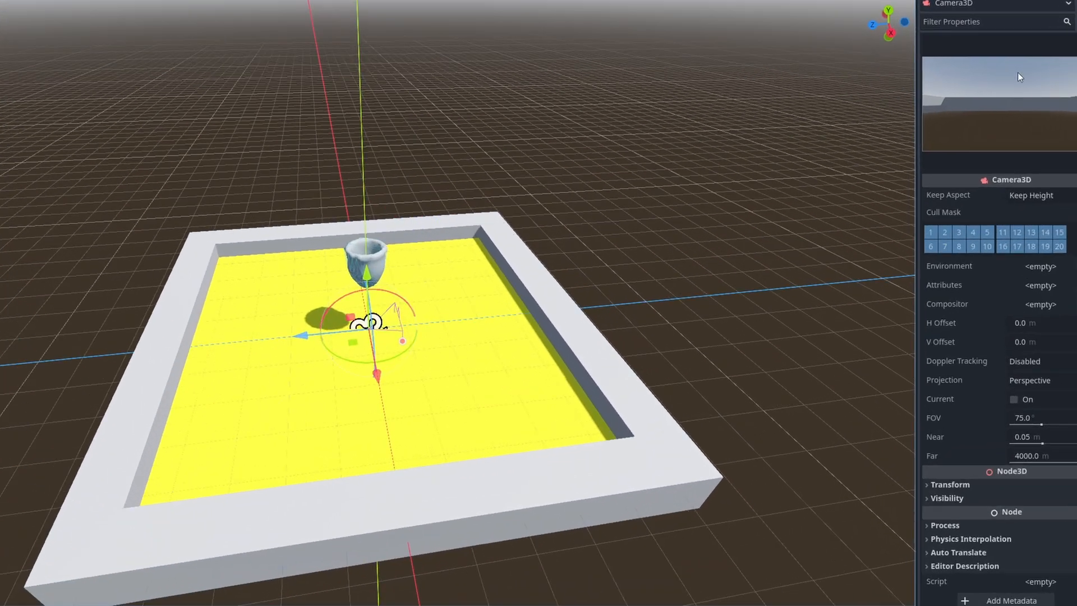
{"action": "left_click_drag", "start_coordinate": [298, 335], "coordinate": [76, 225]}
Test-run the project from the new camera and make Camera3D the first child of the scene root
{"action": "key", "text": "F5"}
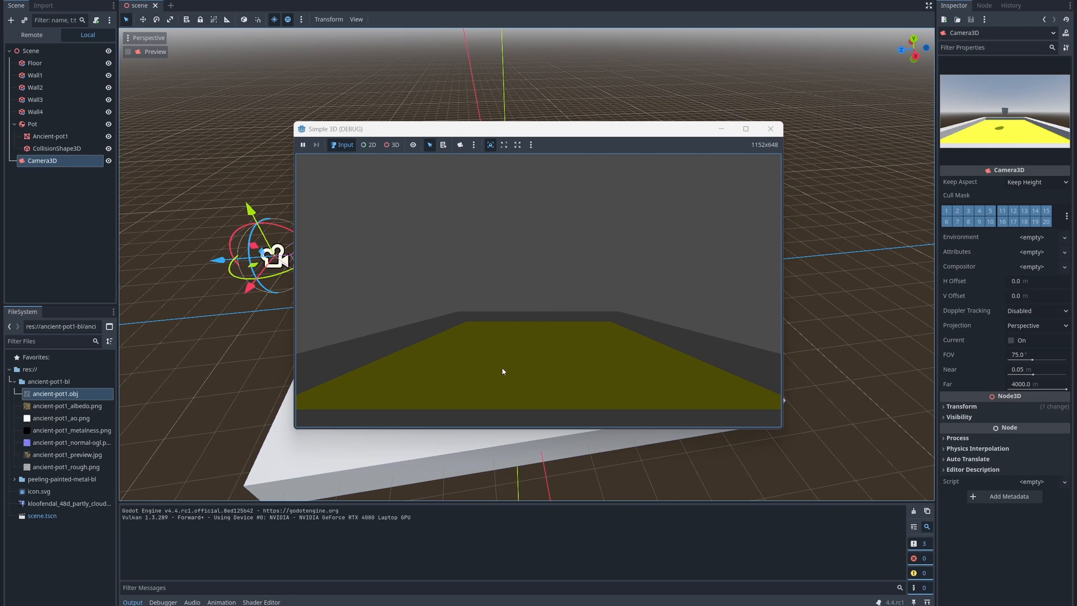
{"action": "left_click", "coordinate": [770, 129]}
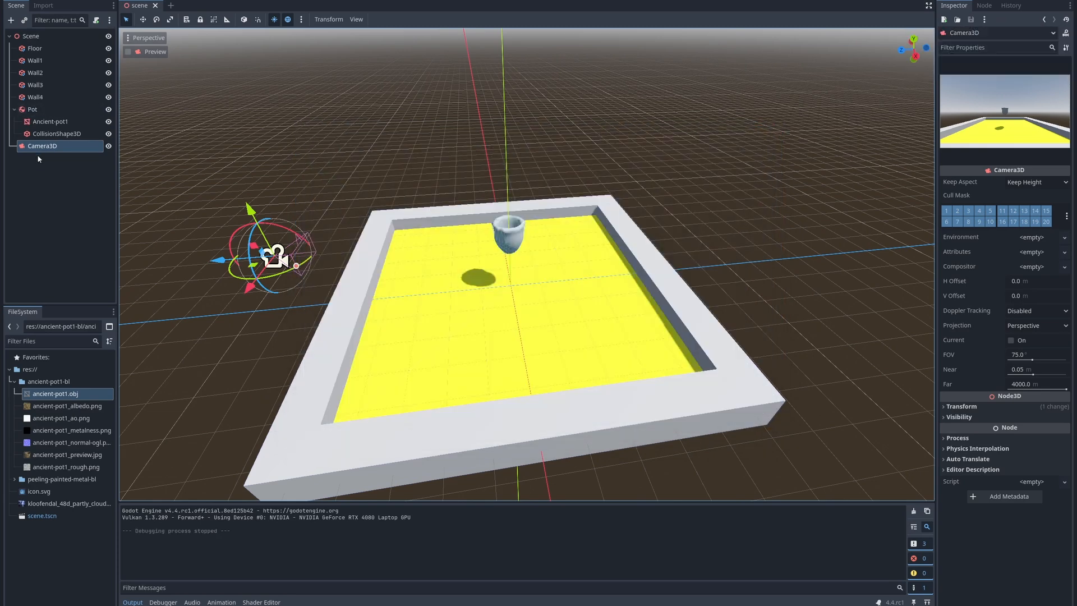
{"action": "left_click_drag", "start_coordinate": [40, 149], "coordinate": [52, 46]}
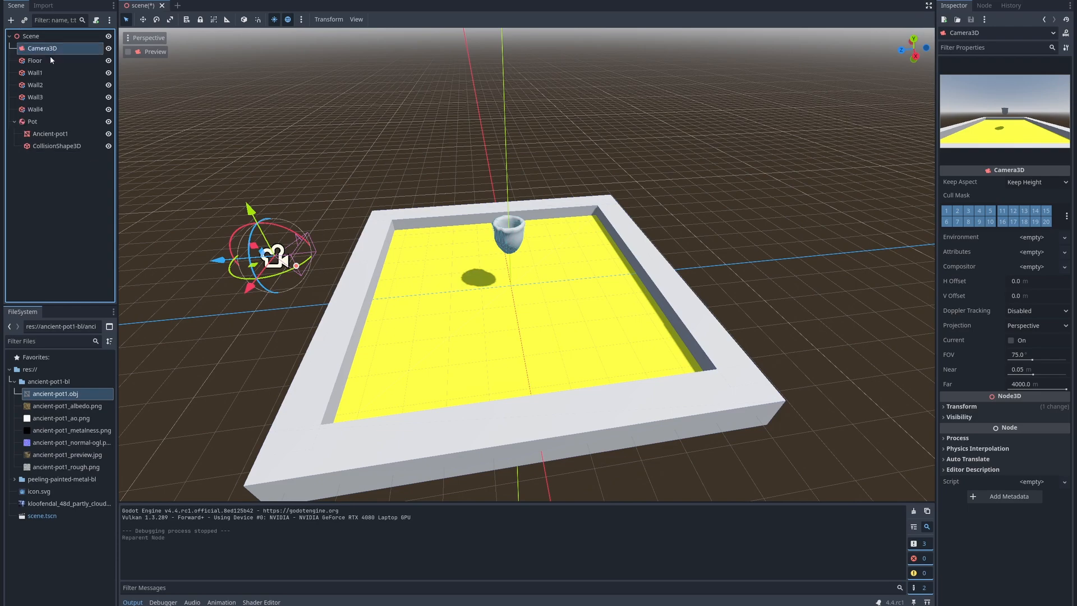
Enable Use Collision on the floor and all four walls together, and test-run the project
{"action": "left_click", "coordinate": [53, 61]}
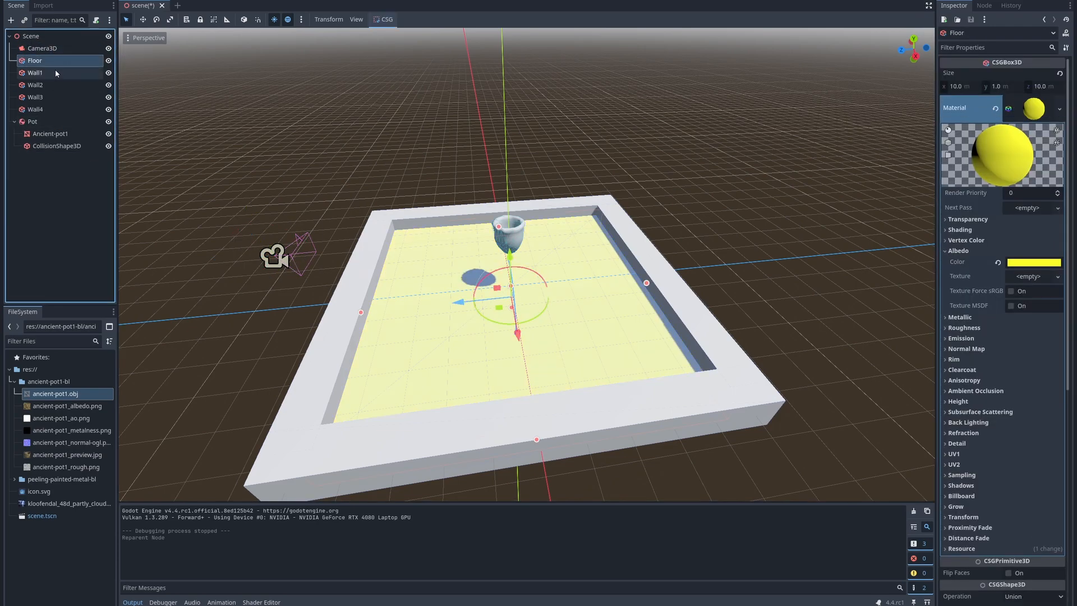
{"action": "left_click", "coordinate": [55, 74], "text": "ctrl"}
{"action": "left_click", "coordinate": [50, 86], "text": "ctrl"}
{"action": "left_click", "coordinate": [48, 100], "text": "ctrl"}
{"action": "left_click", "coordinate": [47, 107], "text": "ctrl"}
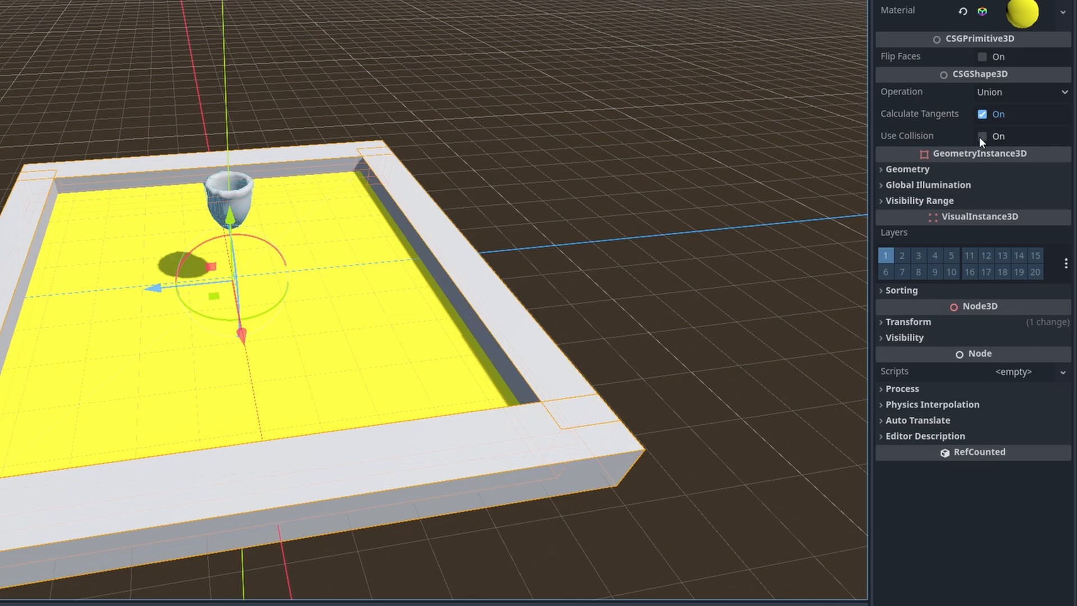
{"action": "left_click", "coordinate": [981, 136]}
{"action": "key", "text": "F5"}
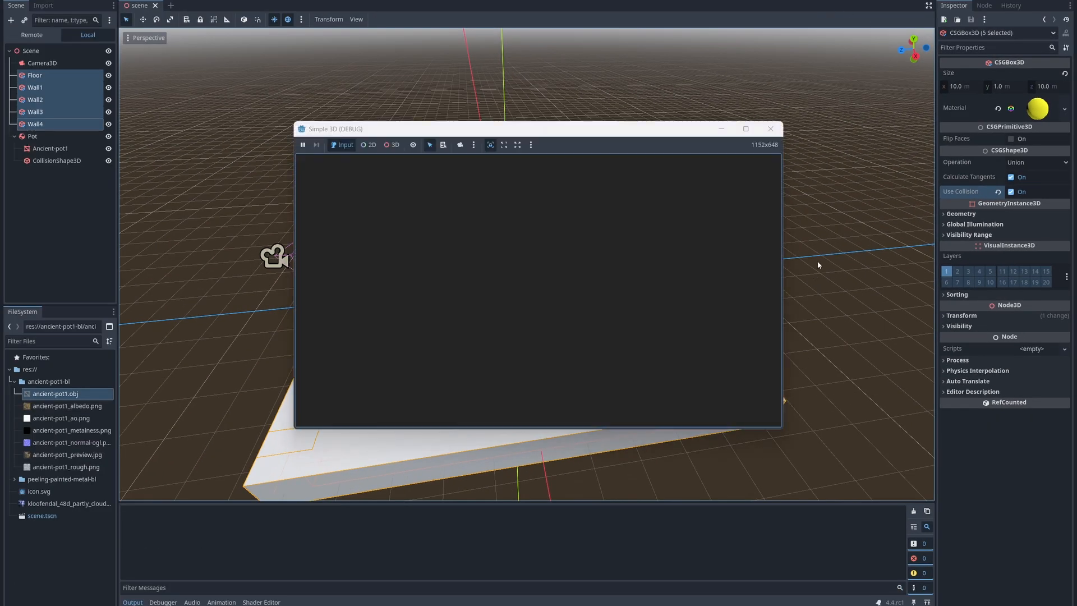
{"action": "left_click", "coordinate": [770, 128]}
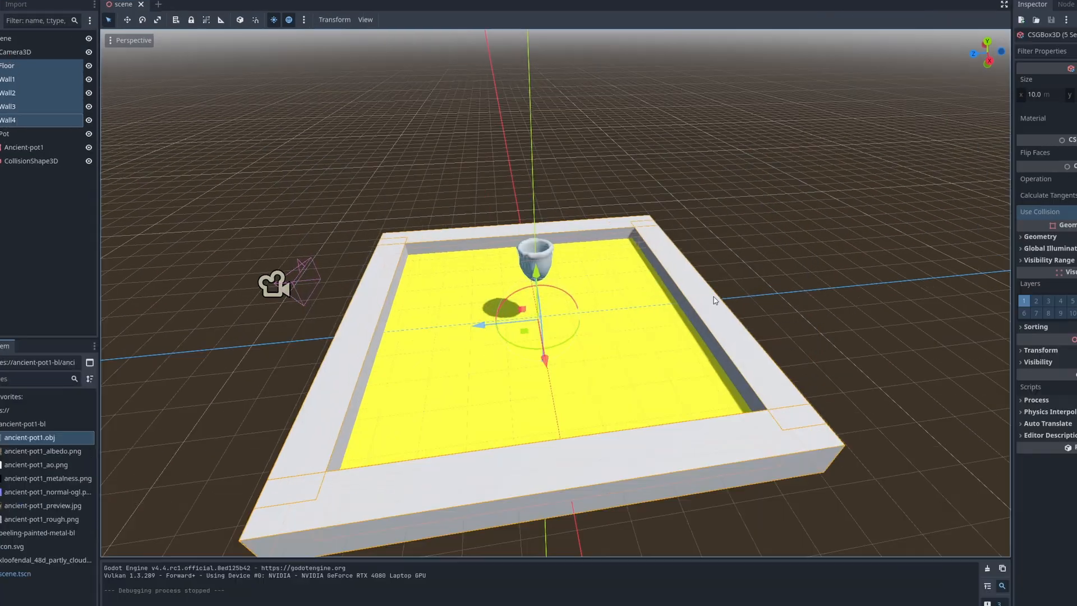
Add the preview sun to the scene as a DirectionalLight3D and raise it high above the walled floor
{"action": "left_click", "coordinate": [303, 20]}
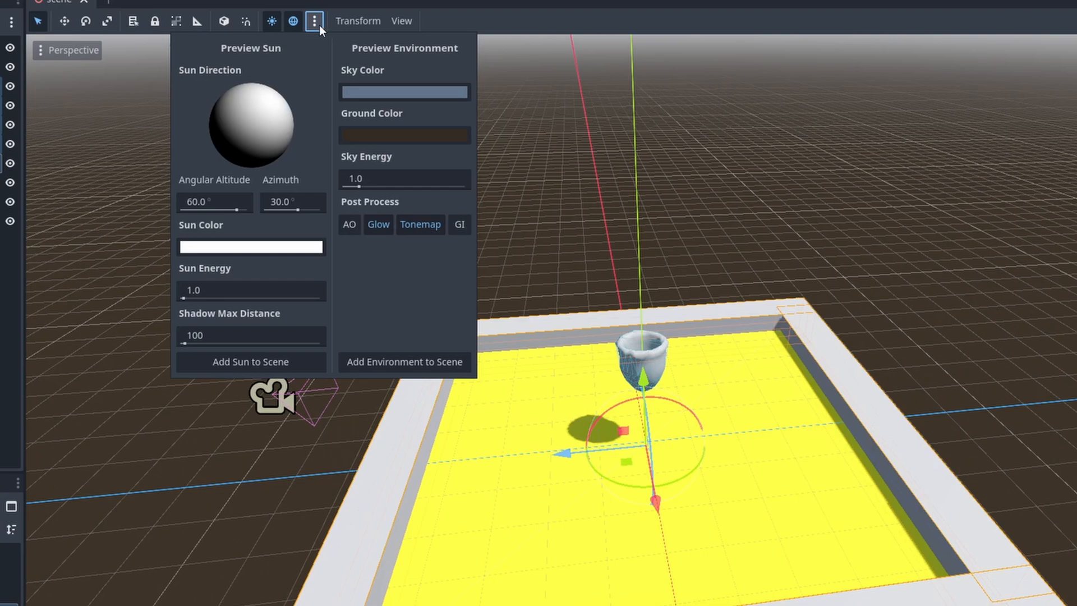
{"action": "left_click", "coordinate": [271, 355]}
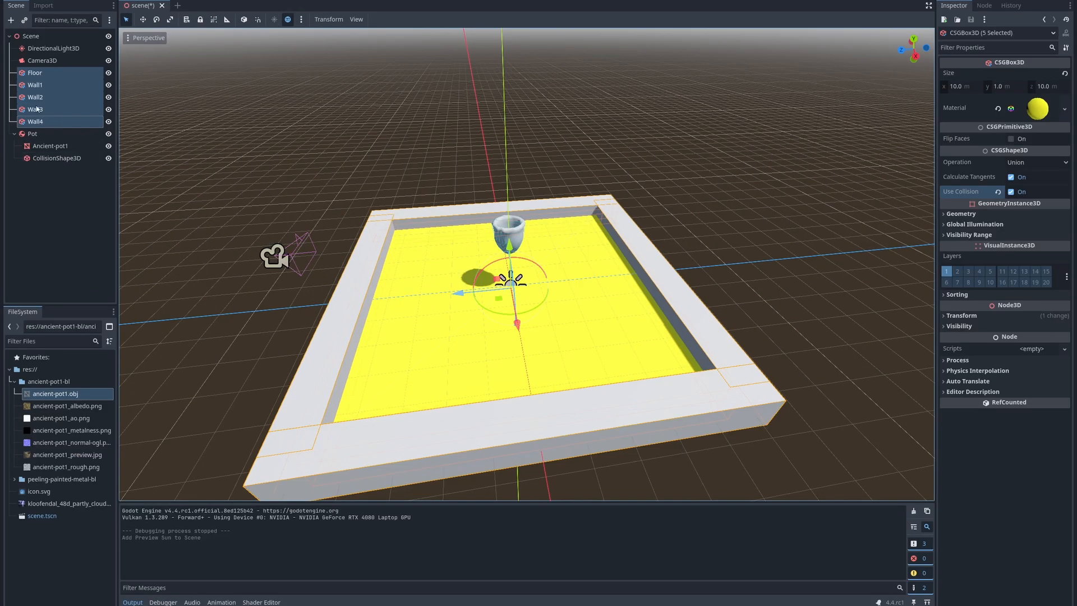
{"action": "left_click", "coordinate": [53, 48]}
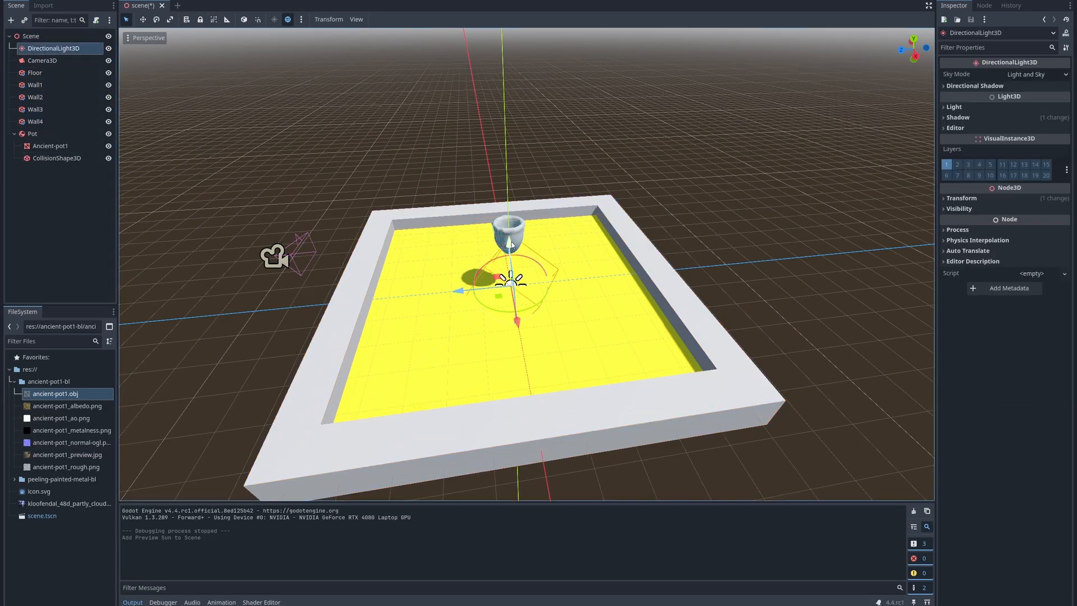
{"action": "left_click_drag", "start_coordinate": [508, 242], "coordinate": [534, 12]}
{"action": "scroll", "coordinate": [523, 144], "scroll_direction": "down", "scroll_amount": 9}
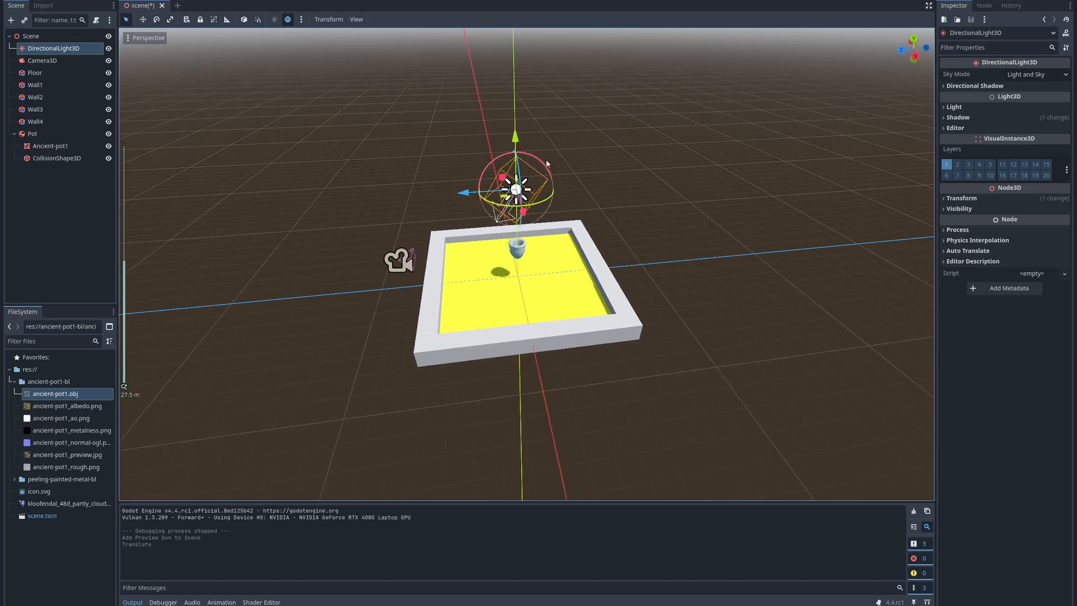
{"action": "left_click_drag", "start_coordinate": [515, 141], "coordinate": [520, 83]}
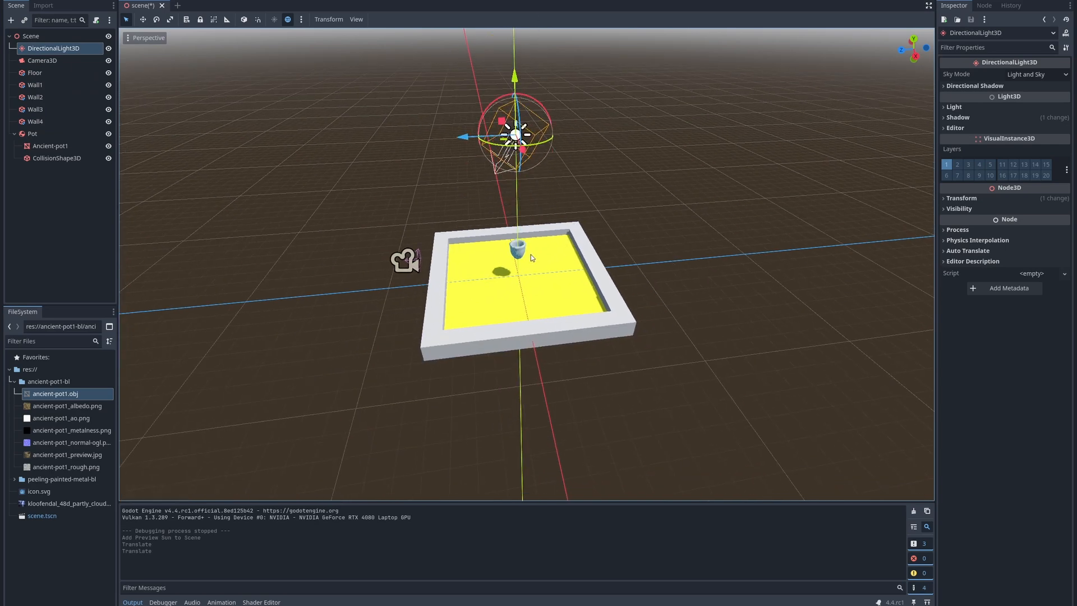
Test-run the project with the new directional light and close the game window
{"action": "scroll", "coordinate": [530, 254], "scroll_direction": "up", "scroll_amount": 6}
{"action": "scroll", "coordinate": [526, 263], "scroll_direction": "down", "scroll_amount": 2}
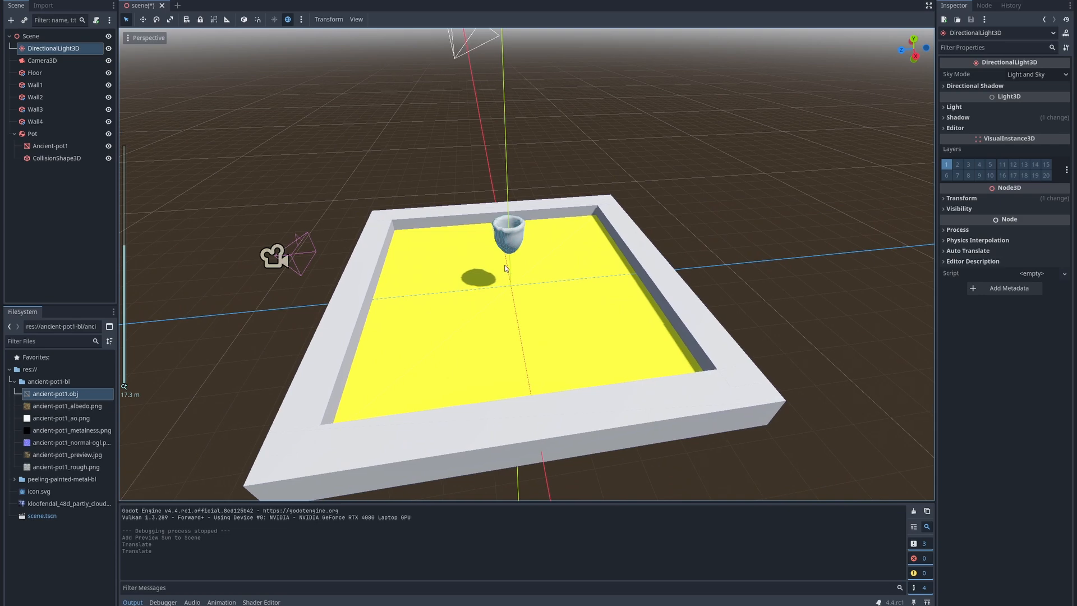
{"action": "key", "text": "F5"}
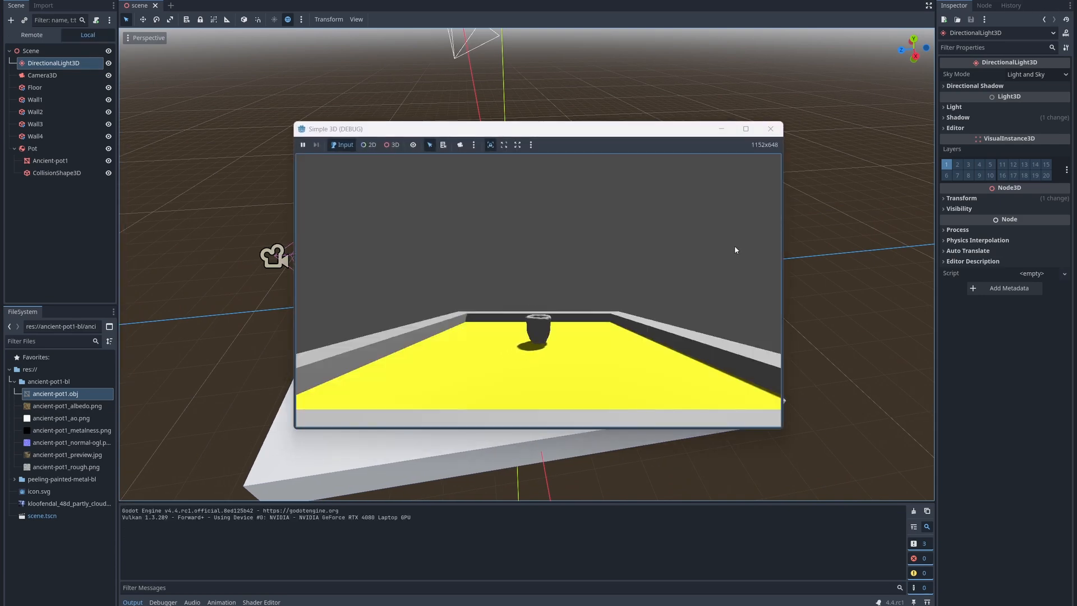
{"action": "left_click", "coordinate": [771, 130]}
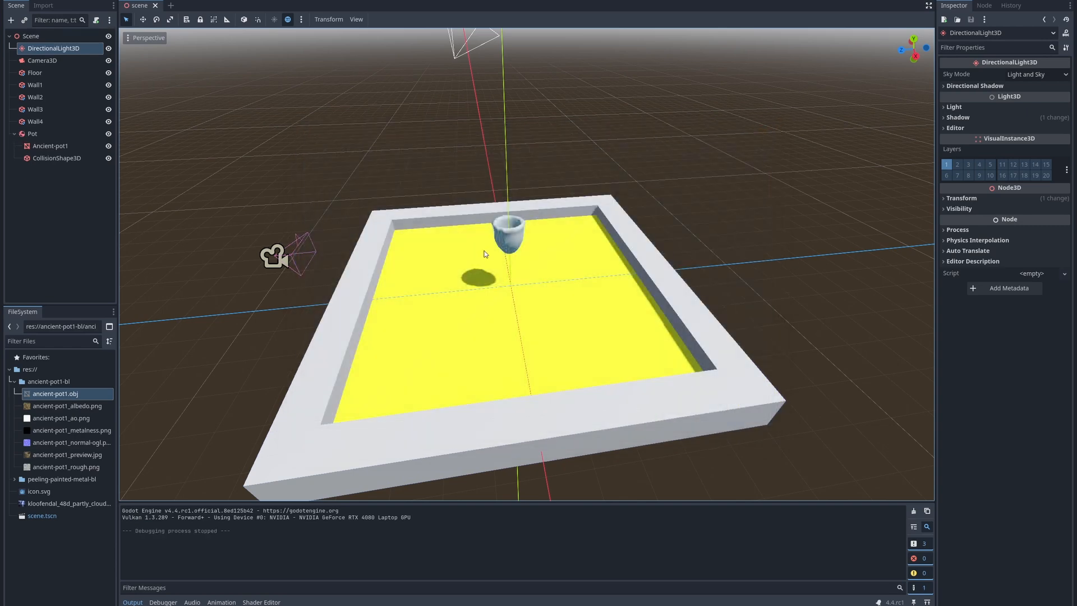
Add a CharacterBody3D named Player under the scene root and collapse the Pot branch
{"action": "scroll", "coordinate": [507, 243], "scroll_direction": "up", "scroll_amount": 8}
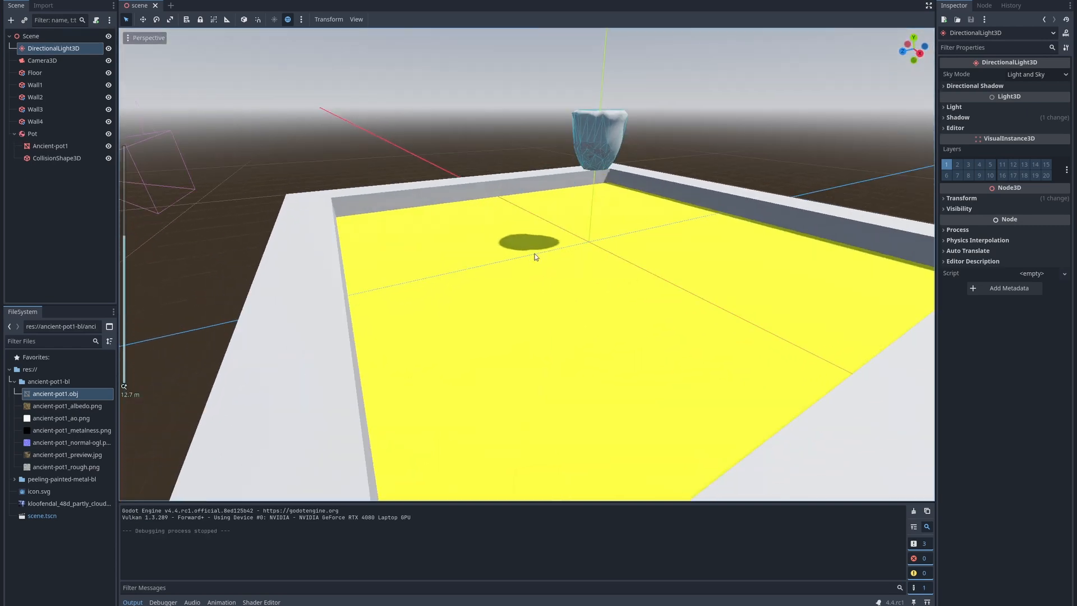
{"action": "scroll", "coordinate": [523, 264], "scroll_direction": "down", "scroll_amount": 4}
{"action": "middle_click_drag", "start_coordinate": [523, 263], "coordinate": [504, 285]}
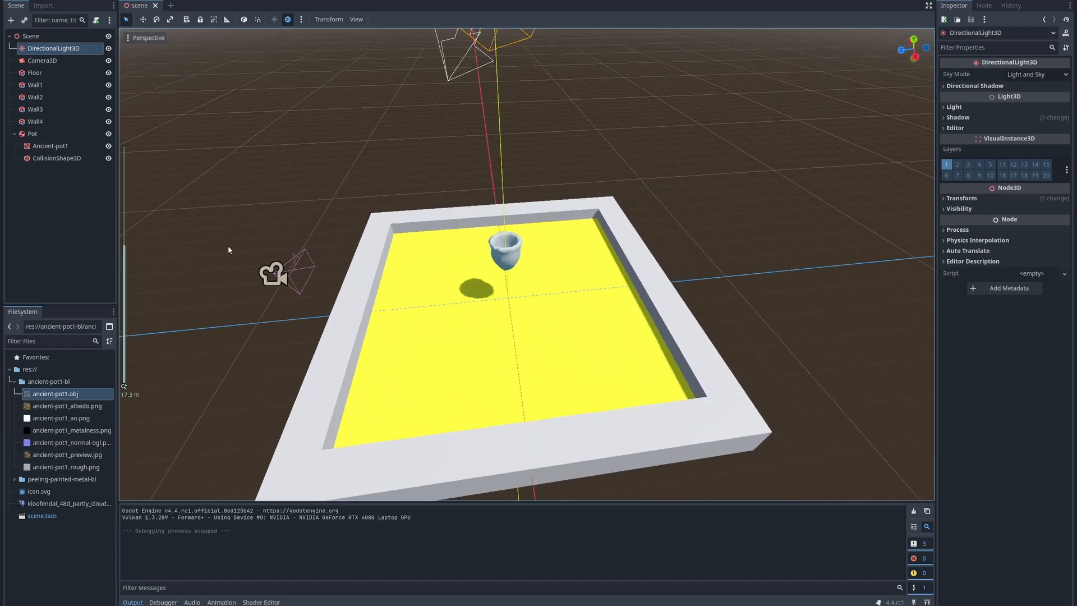
{"action": "right_click", "coordinate": [28, 35]}
{"action": "left_click", "coordinate": [56, 41]}
{"action": "type", "text": "char"}
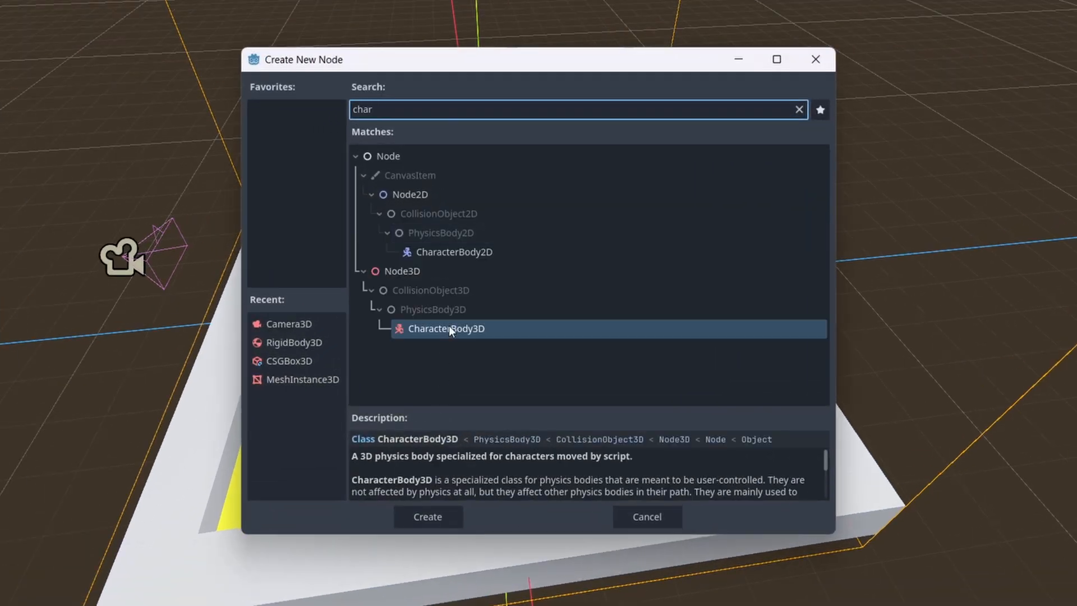
{"action": "double_click", "coordinate": [448, 329]}
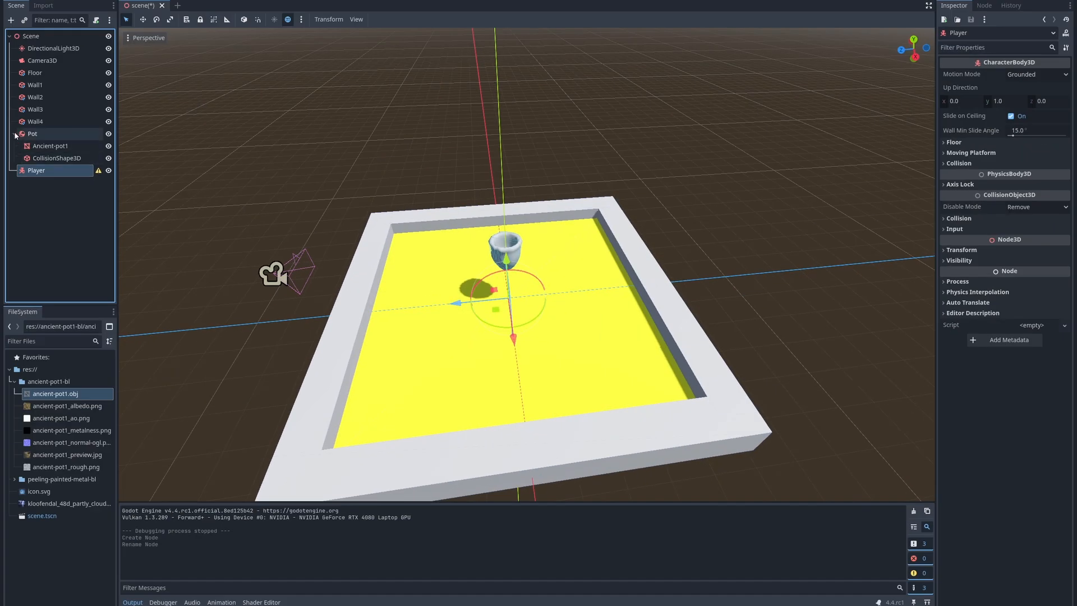
{"action": "left_click", "coordinate": [15, 134]}
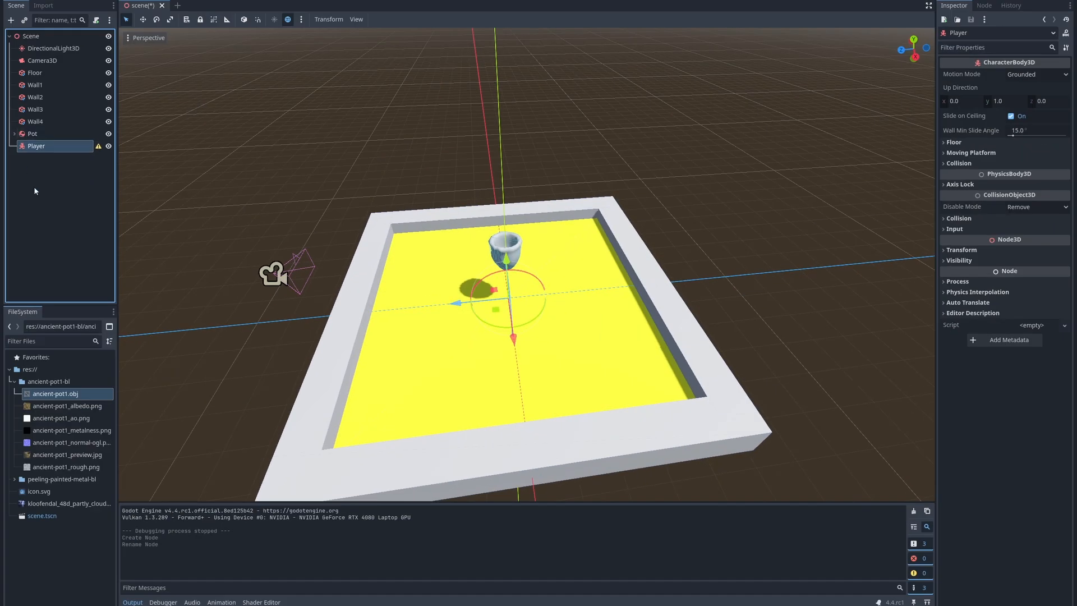
Add a MeshInstance3D under Player and give it a new CapsuleMesh
{"action": "right_click", "coordinate": [80, 147]}
{"action": "left_click", "coordinate": [98, 151]}
{"action": "type", "text": "mesh"}
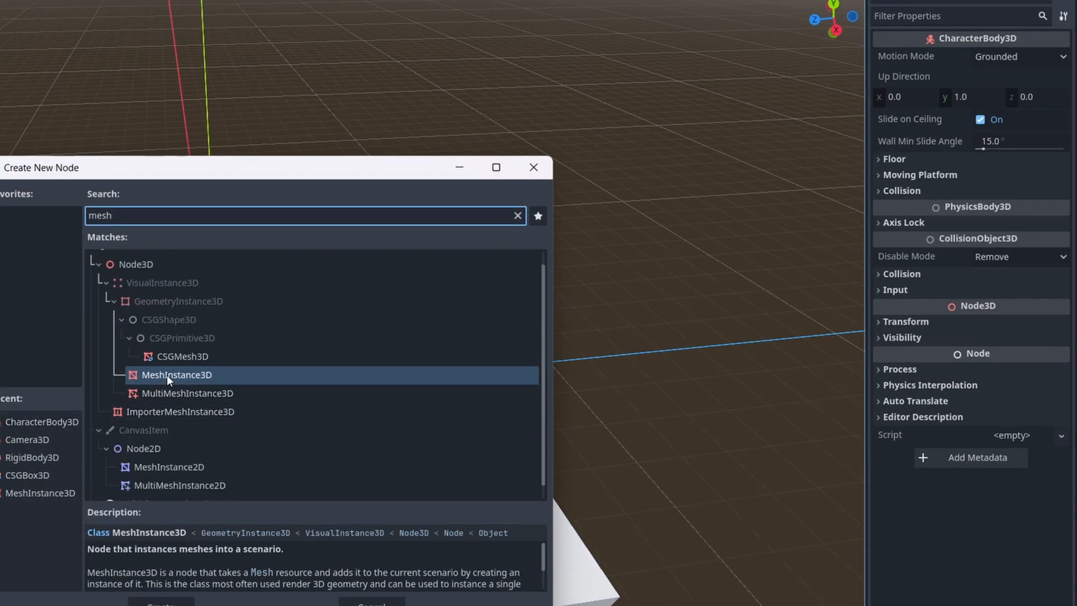
{"action": "double_click", "coordinate": [466, 288]}
{"action": "left_click", "coordinate": [1015, 57]}
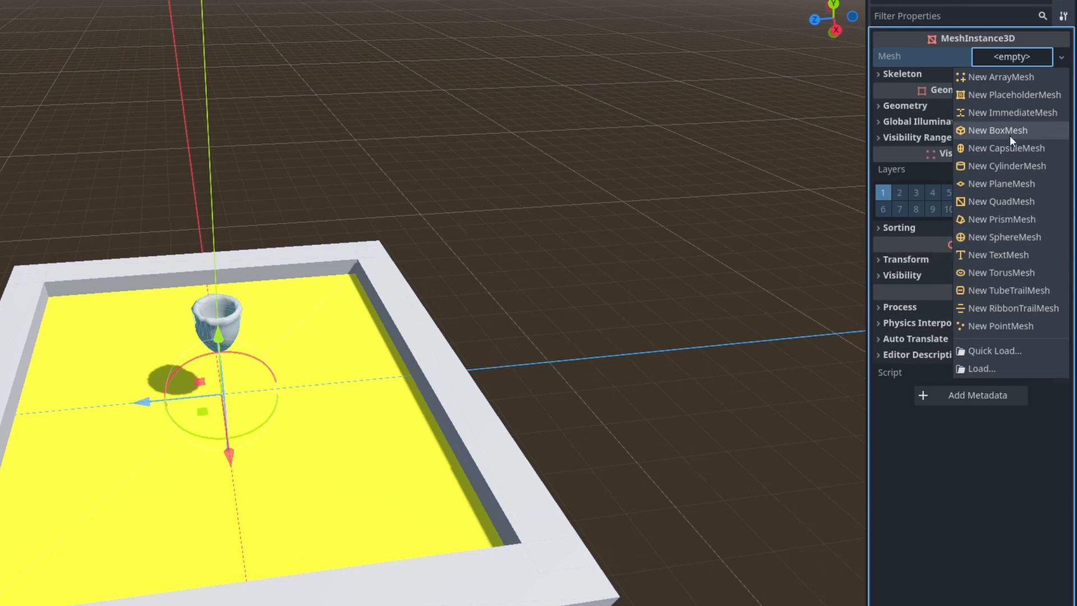
{"action": "left_click", "coordinate": [998, 149]}
Move the Pot back along the X axis, clear of the player capsule
{"action": "scroll", "coordinate": [135, 368], "scroll_direction": "up", "scroll_amount": 10}
{"action": "middle_click_drag", "start_coordinate": [76, 376], "coordinate": [133, 395]}
{"action": "left_click", "coordinate": [40, 134]}
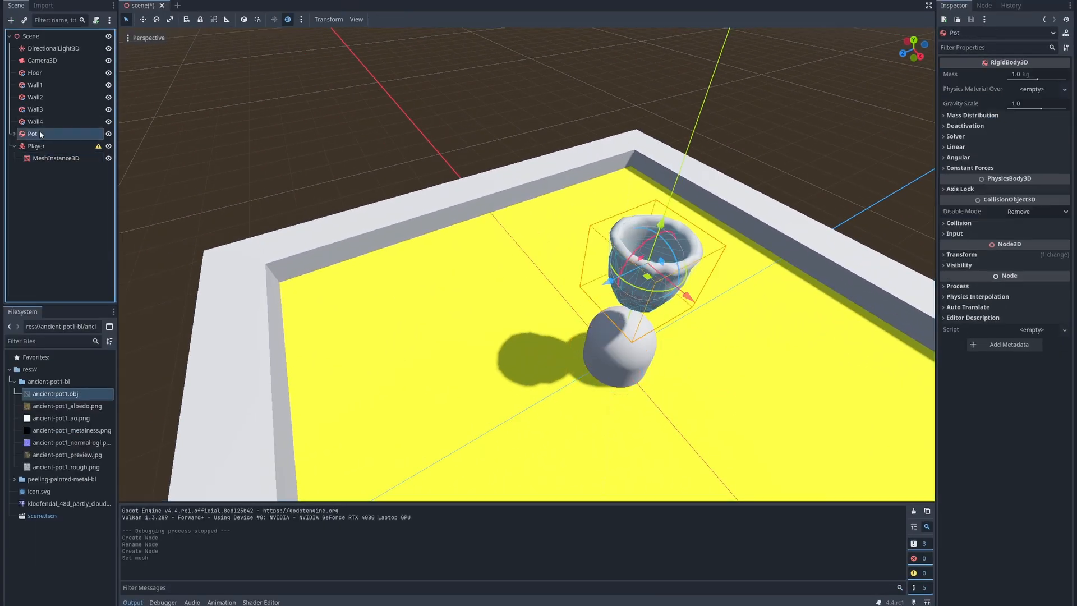
{"action": "left_click_drag", "start_coordinate": [689, 302], "coordinate": [547, 192]}
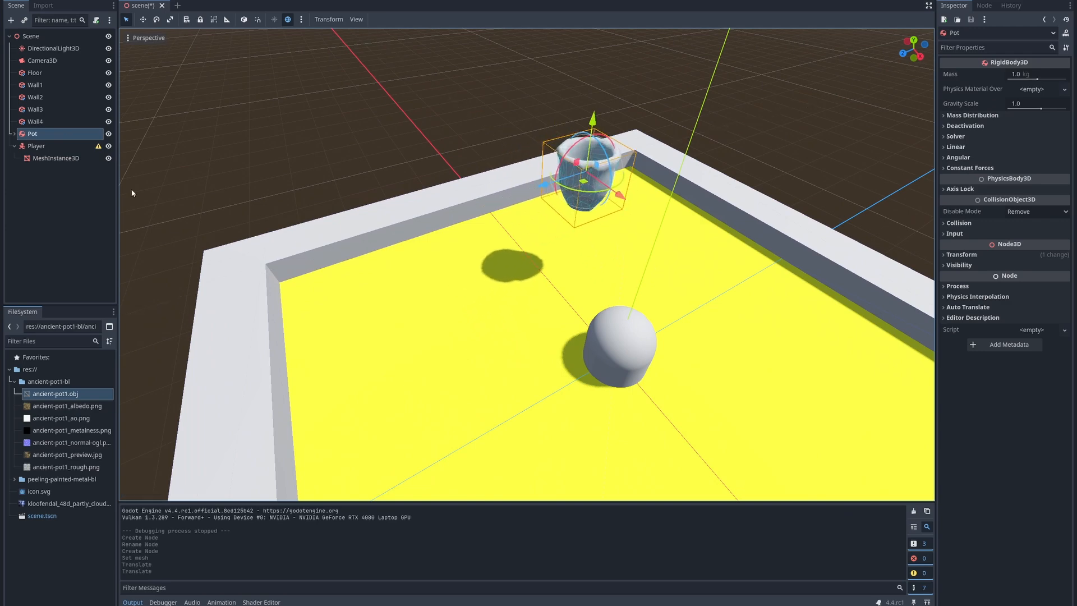
Add a CollisionShape3D under Player and assign it a new CapsuleShape3D
{"action": "left_click", "coordinate": [44, 145]}
{"action": "right_click", "coordinate": [45, 147]}
{"action": "left_click", "coordinate": [67, 158]}
{"action": "type", "text": "coll"}
{"action": "double_click", "coordinate": [508, 286]}
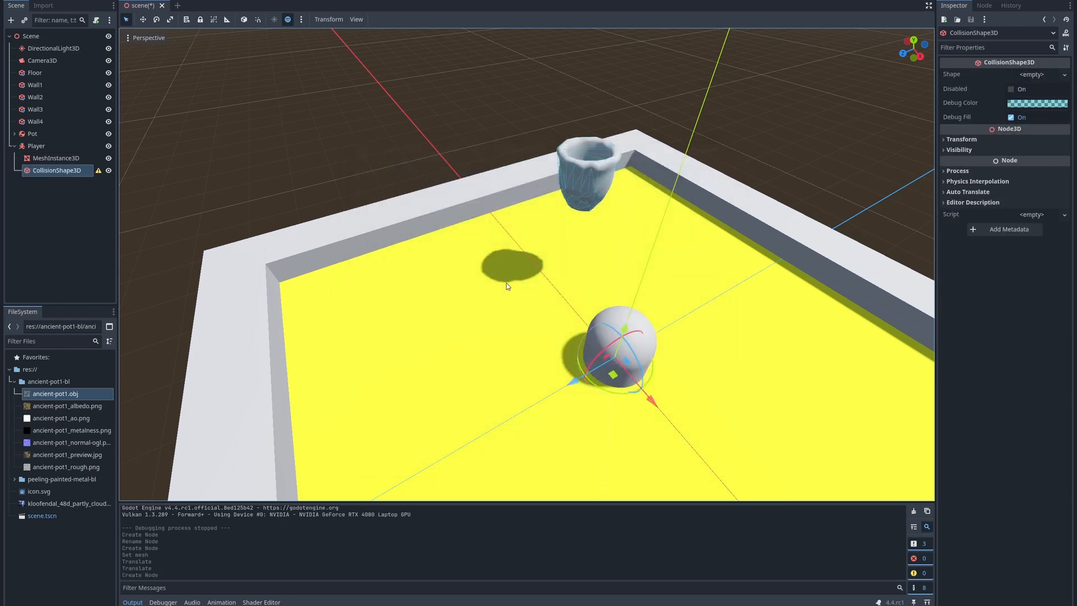
{"action": "left_click", "coordinate": [1032, 75]}
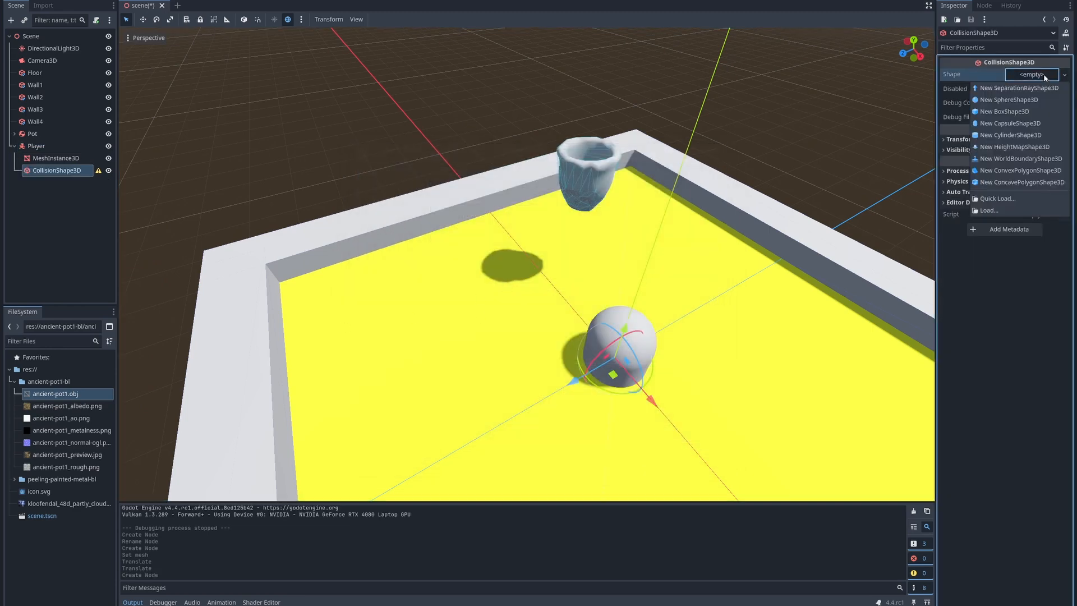
{"action": "left_click", "coordinate": [1009, 124]}
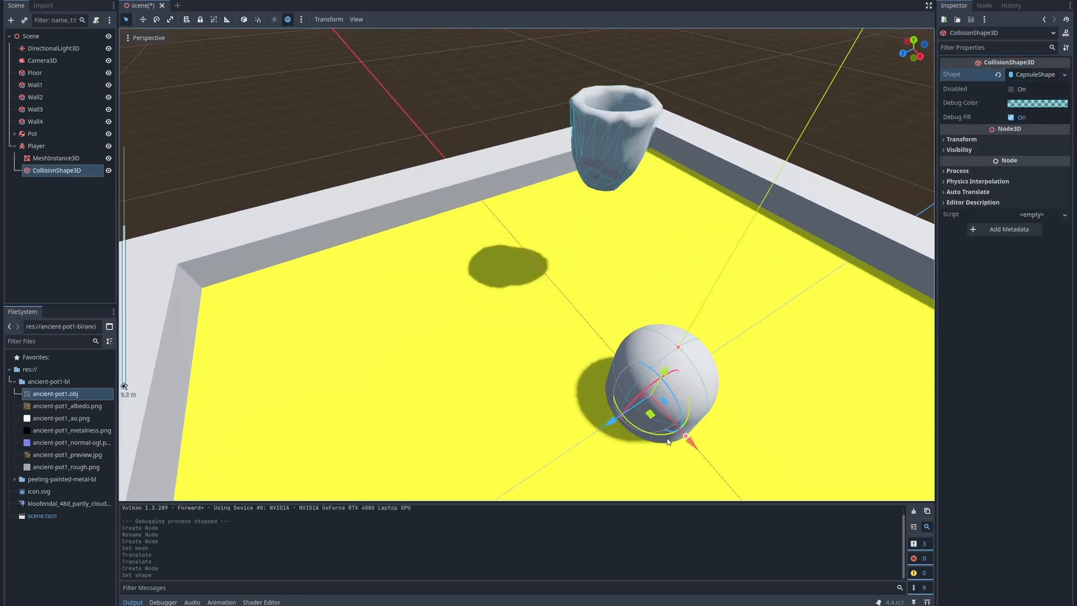
Raise the whole Player node out of the floor, setting its Y position to 1 m
{"action": "scroll", "coordinate": [674, 426], "scroll_direction": "up", "scroll_amount": 5}
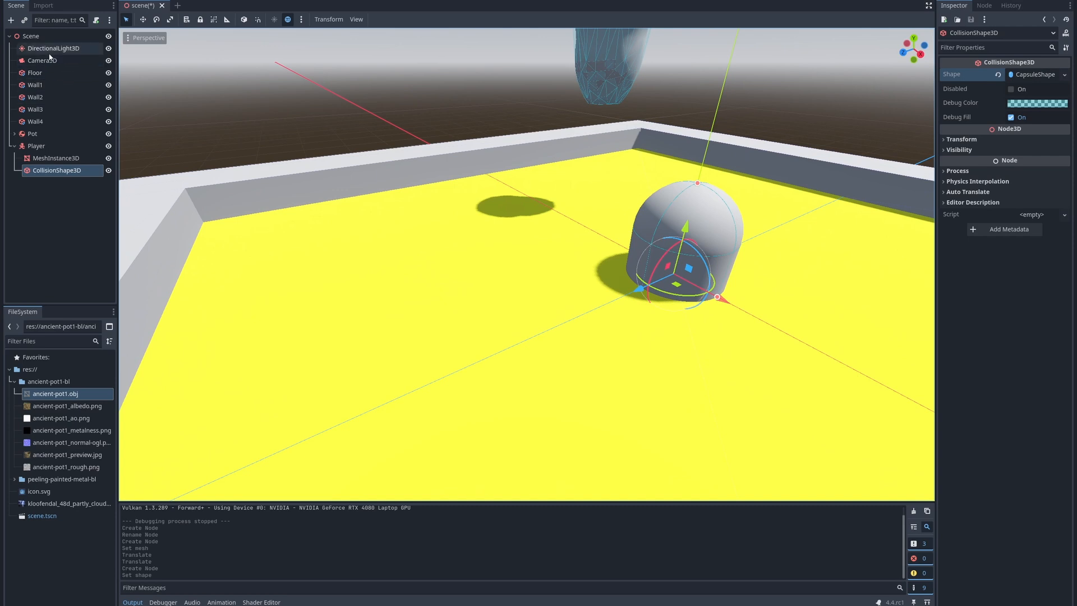
{"action": "left_click", "coordinate": [36, 145]}
{"action": "left_click_drag", "start_coordinate": [686, 231], "coordinate": [727, 116]}
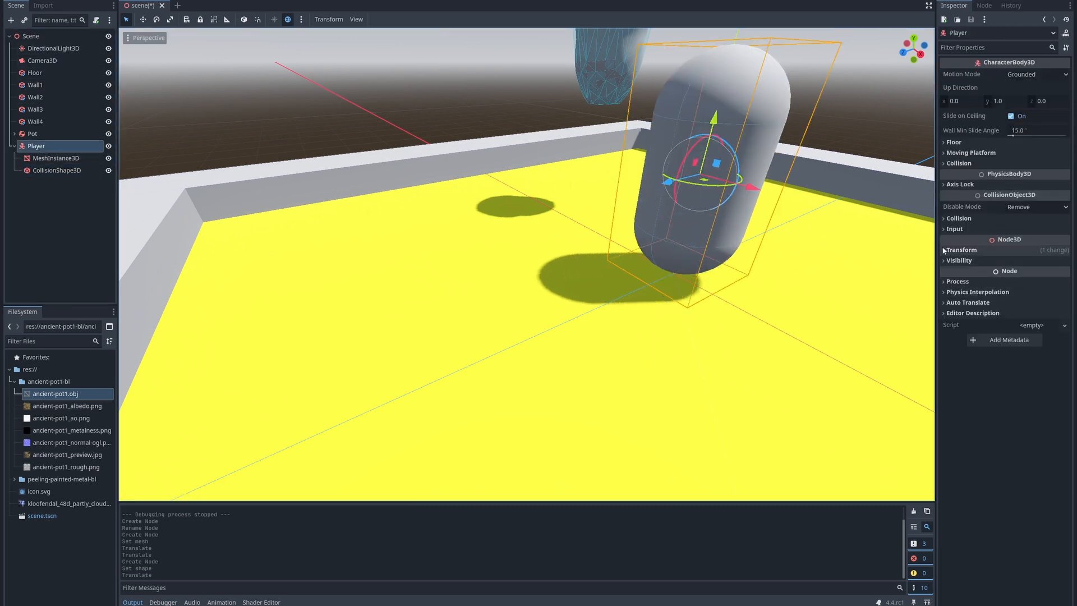
{"action": "left_click", "coordinate": [954, 250]}
{"action": "left_click", "coordinate": [1007, 275]}
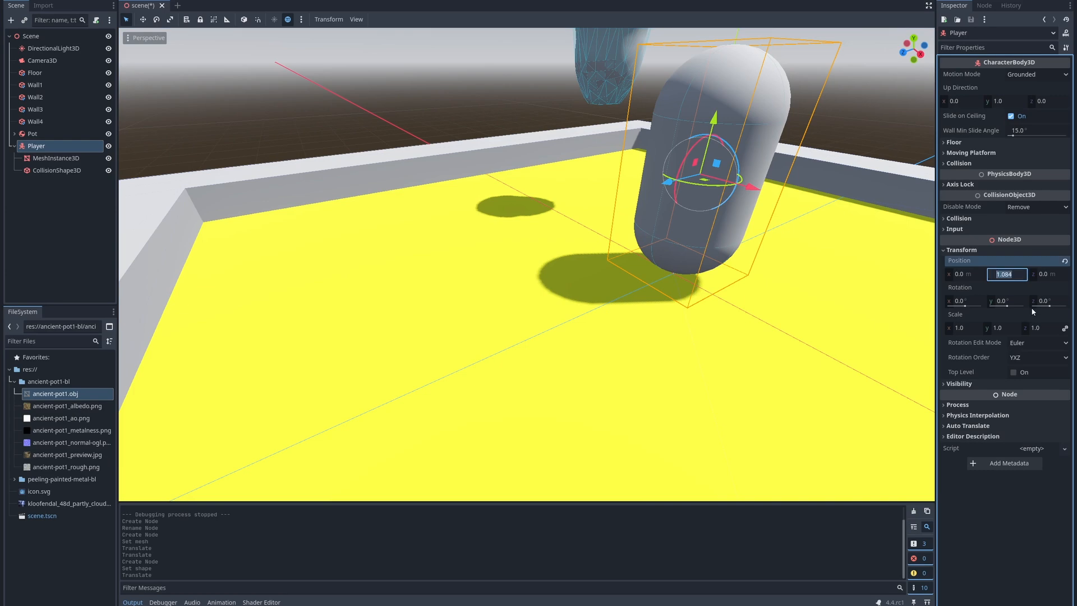
{"action": "type", "text": "1"}
{"action": "key", "text": "Return"}
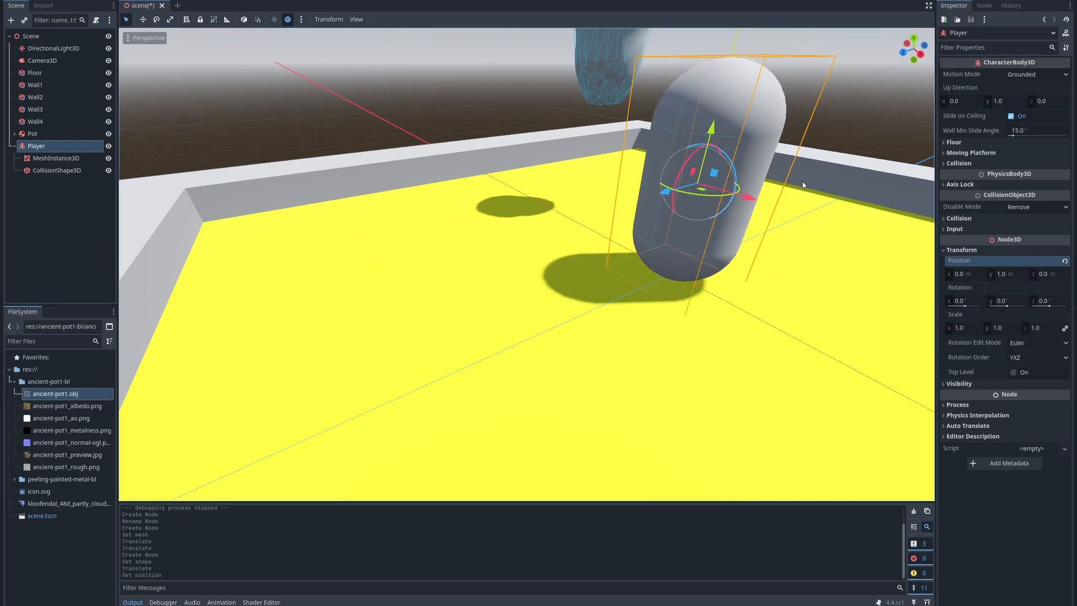
Move the Player across the floor towards the camera side, to about X 0.977 m and Z 2.792 m
{"action": "scroll", "coordinate": [795, 187], "scroll_direction": "down", "scroll_amount": 6}
{"action": "left_click_drag", "start_coordinate": [546, 247], "coordinate": [452, 285]}
{"action": "left_click_drag", "start_coordinate": [539, 297], "coordinate": [559, 310]}
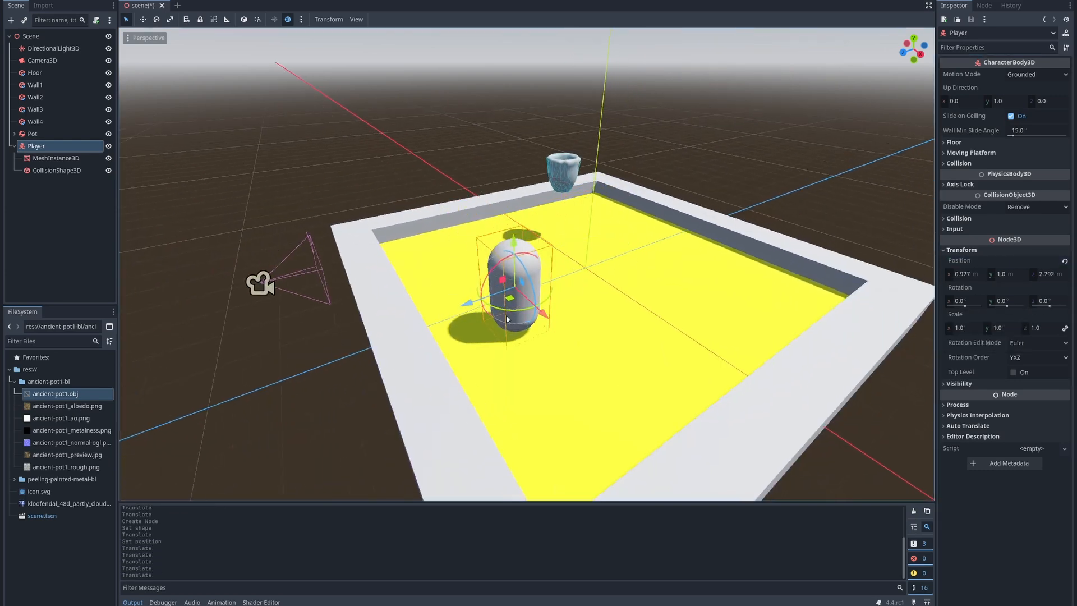
Select Camera3D to preview its view, then test-run the project with the player capsule and close the game window
{"action": "left_click", "coordinate": [49, 61]}
{"action": "key", "text": "F5"}
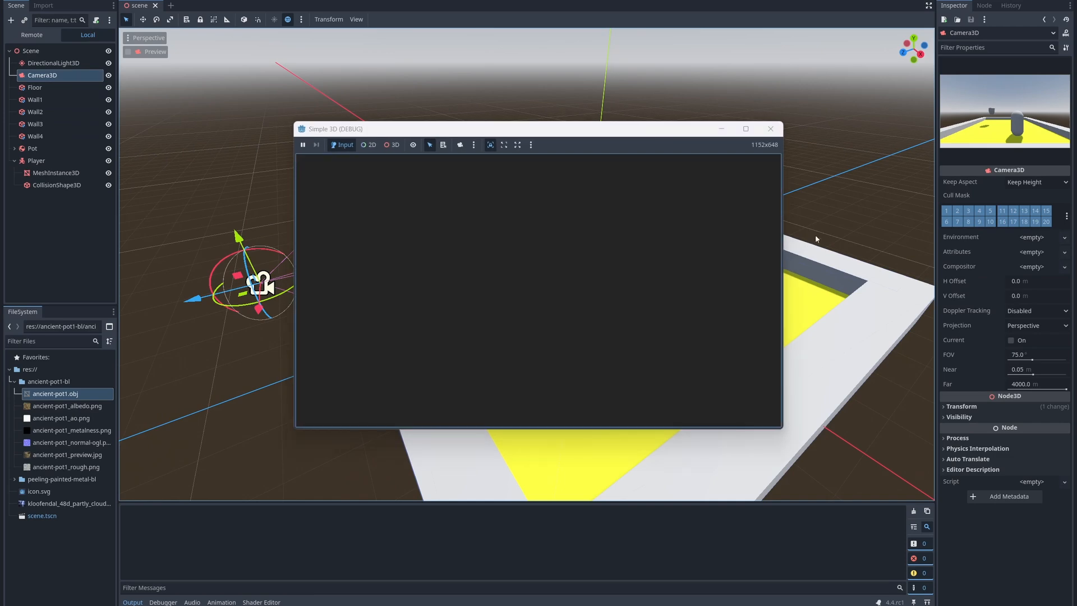
{"action": "left_click", "coordinate": [772, 129]}
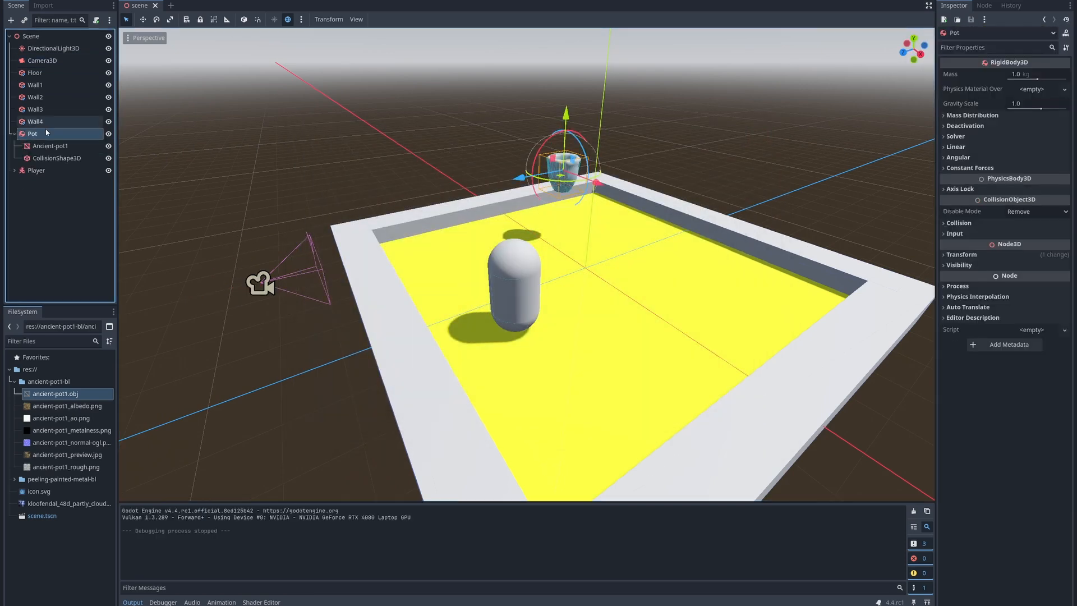
Give the Ancient-pot1 mesh a new surface material override with ancient-pot1_albedo.png as its albedo texture
{"action": "left_click", "coordinate": [51, 147]}
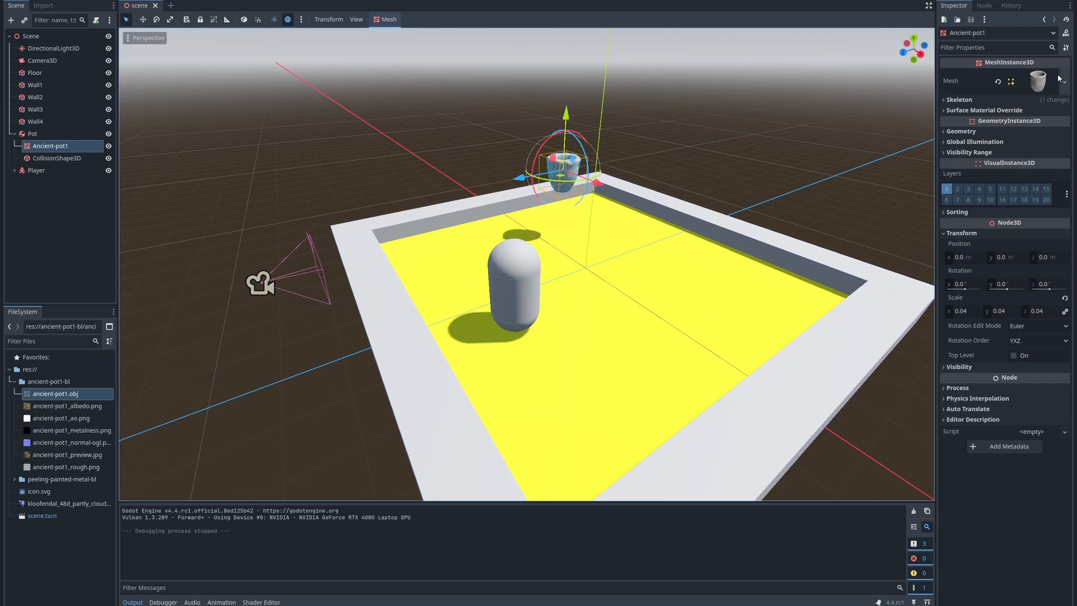
{"action": "left_click", "coordinate": [945, 112]}
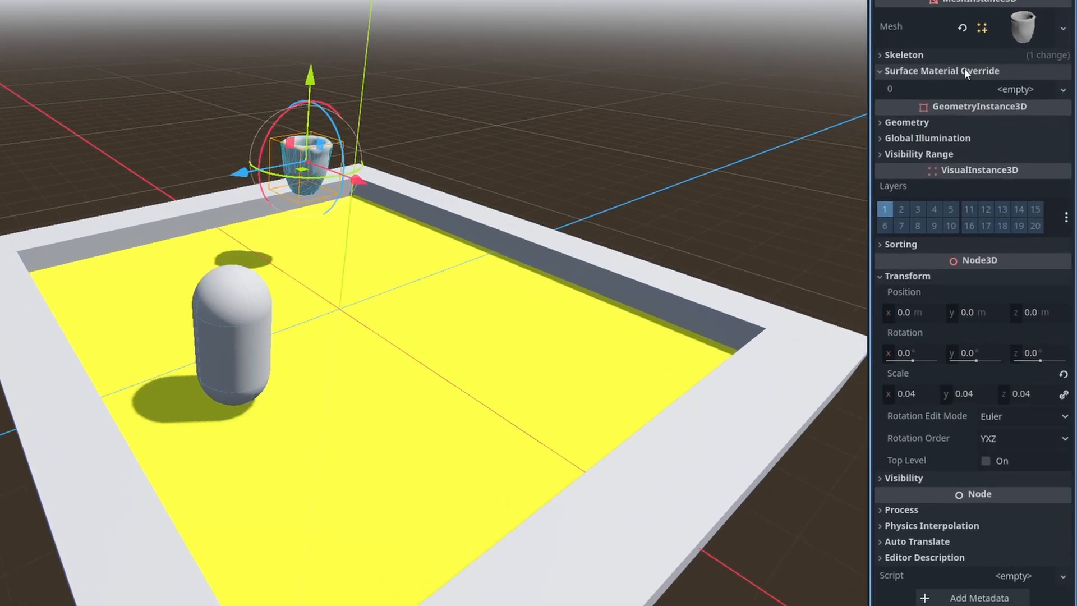
{"action": "left_click", "coordinate": [1043, 126]}
{"action": "left_click", "coordinate": [1025, 110]}
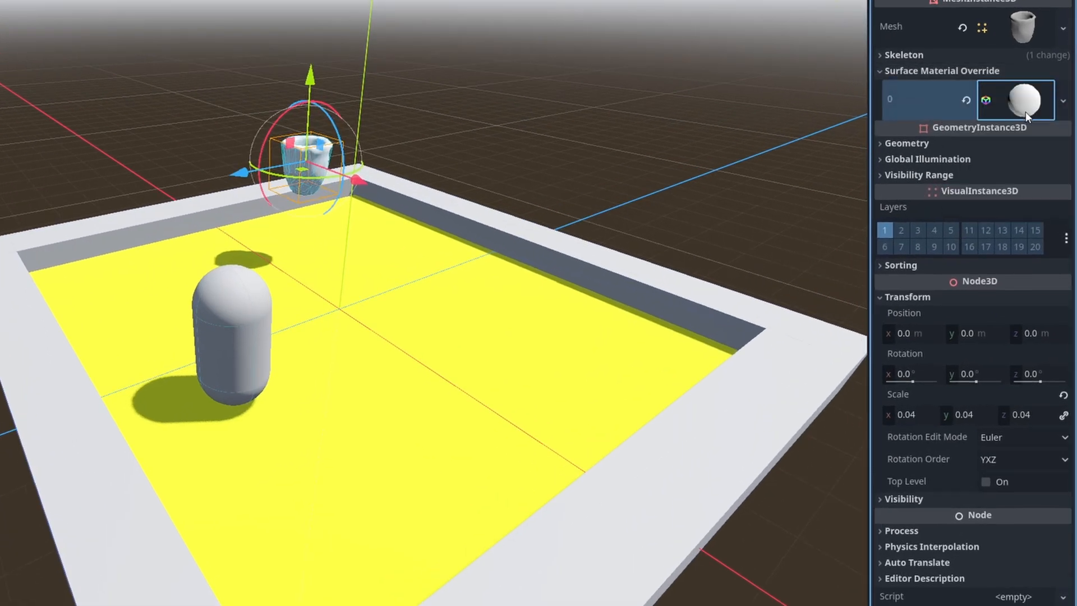
{"action": "left_click", "coordinate": [1024, 103]}
{"action": "left_click", "coordinate": [891, 315]}
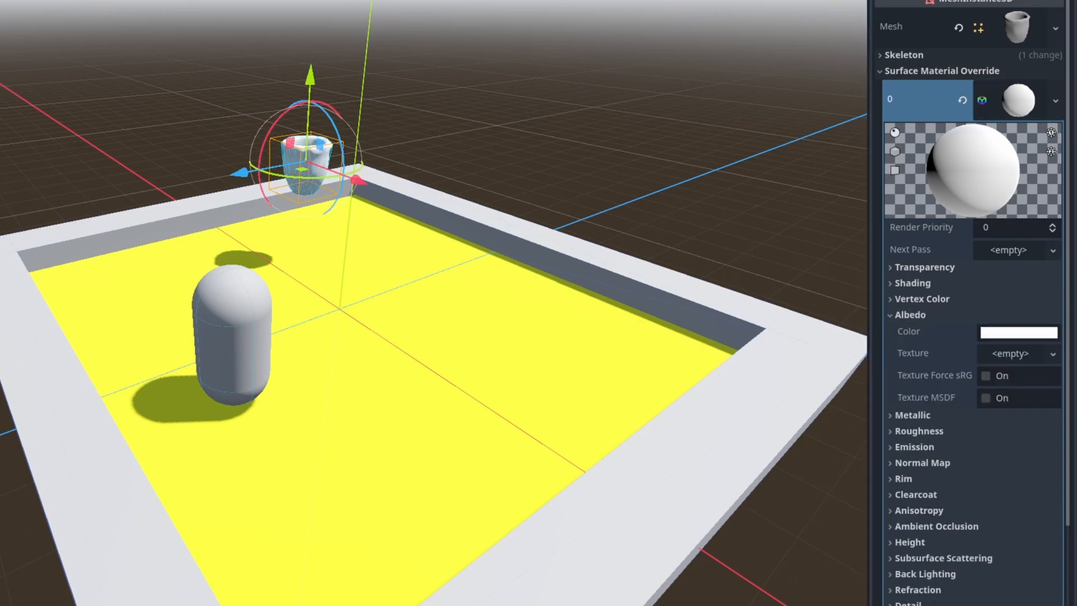
{"action": "left_click_drag", "start_coordinate": [932, 379], "coordinate": [1009, 360]}
Inspect the textured pot up close and hide its CollisionShape3D
{"action": "scroll", "coordinate": [226, 58], "scroll_direction": "up", "scroll_amount": 10}
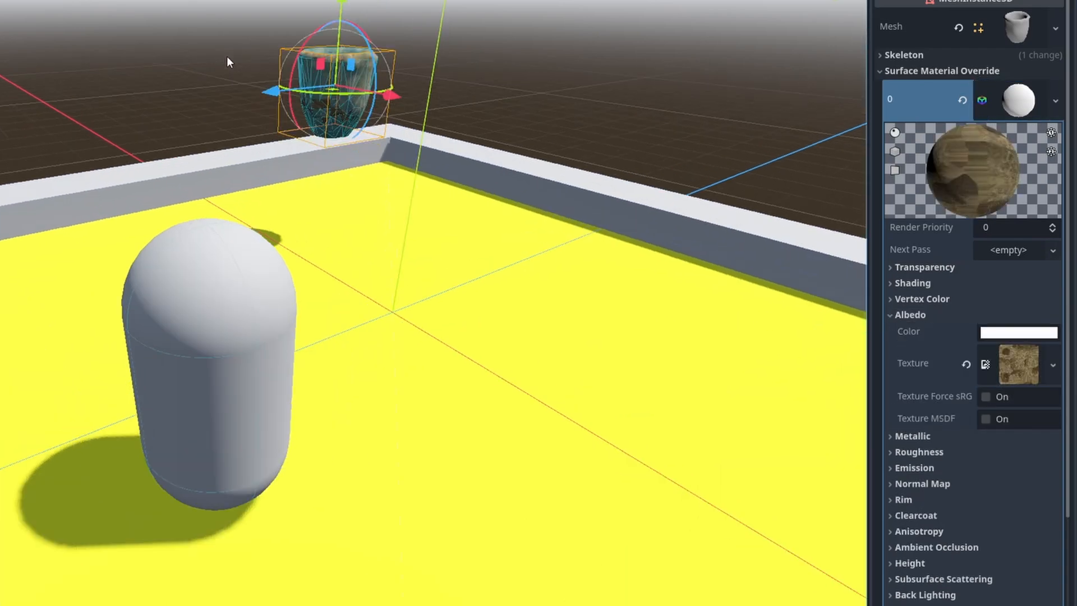
{"action": "right_click_drag", "start_coordinate": [426, 177], "coordinate": [589, 185]}
{"action": "key", "text": "w"}
{"action": "key", "text": "s"}
{"action": "key", "text": "w"}
{"action": "key", "text": "e"}
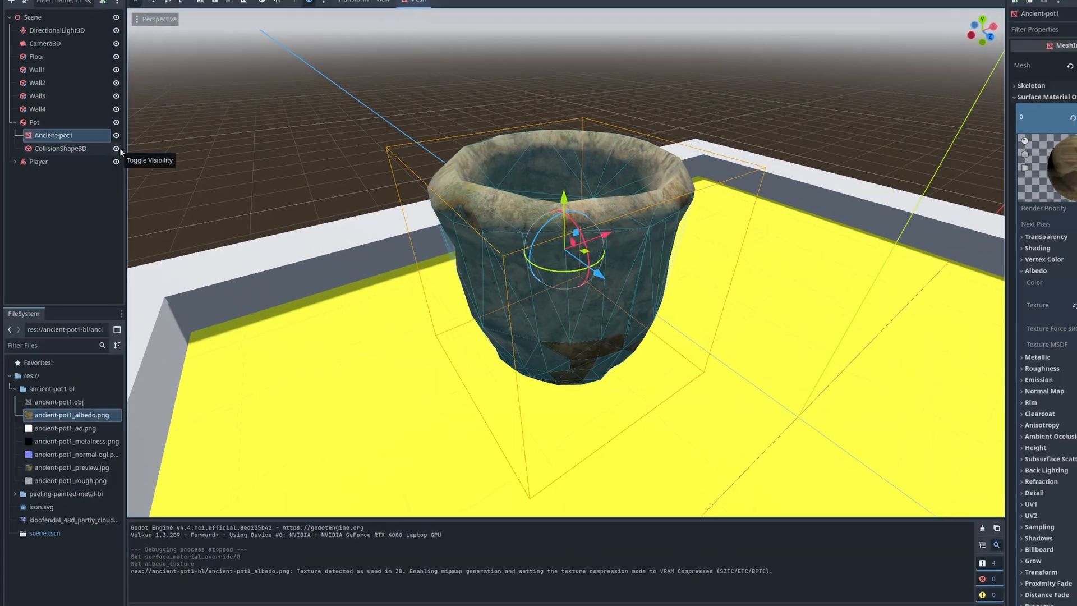
{"action": "left_click", "coordinate": [108, 158]}
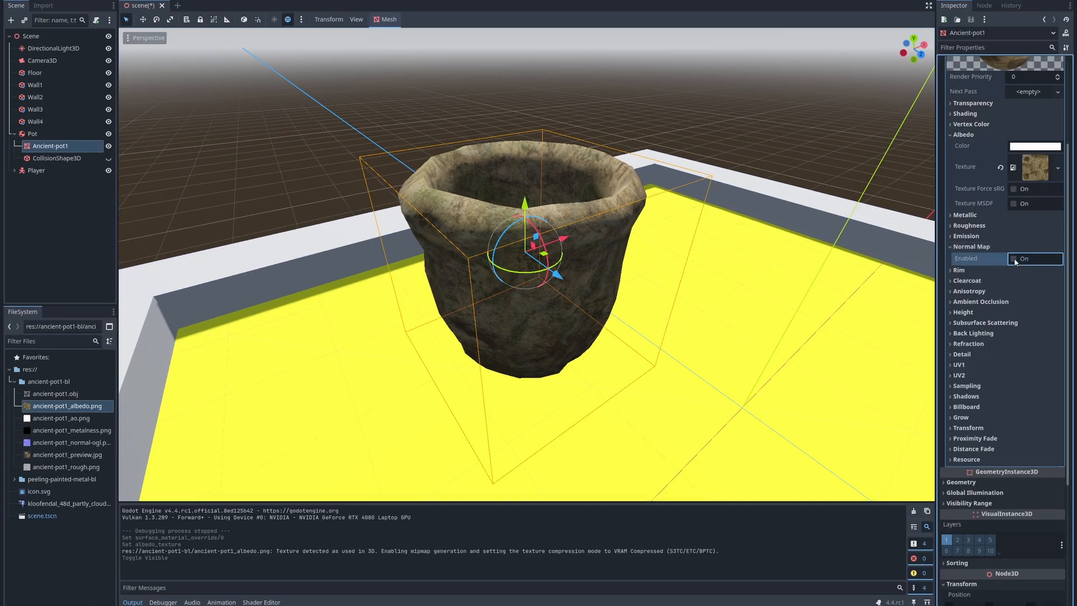
Enable the pot material's normal map with ancient-pot1_normal-ogl.png and assign ancient-pot1_rough.png as its roughness texture
{"action": "left_click", "coordinate": [1014, 258]}
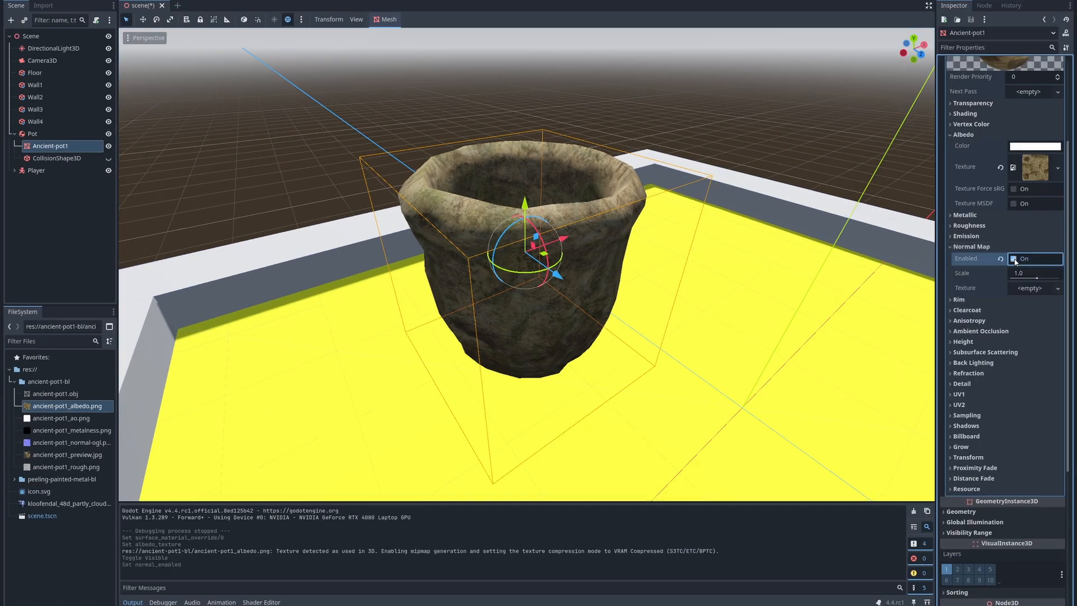
{"action": "left_click", "coordinate": [82, 443]}
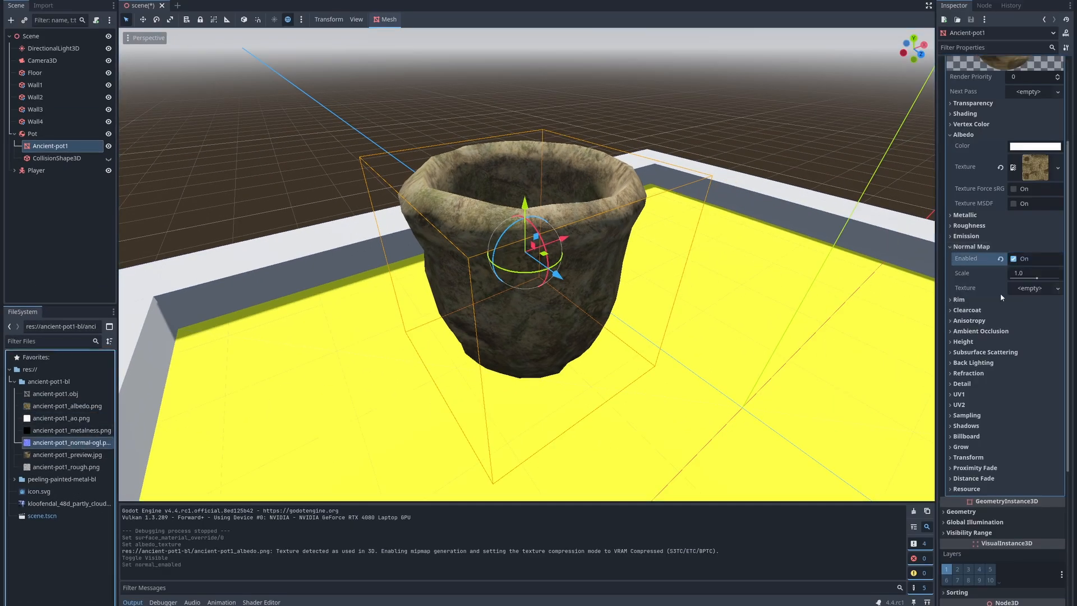
{"action": "left_click_drag", "start_coordinate": [1031, 291], "coordinate": [1030, 291]}
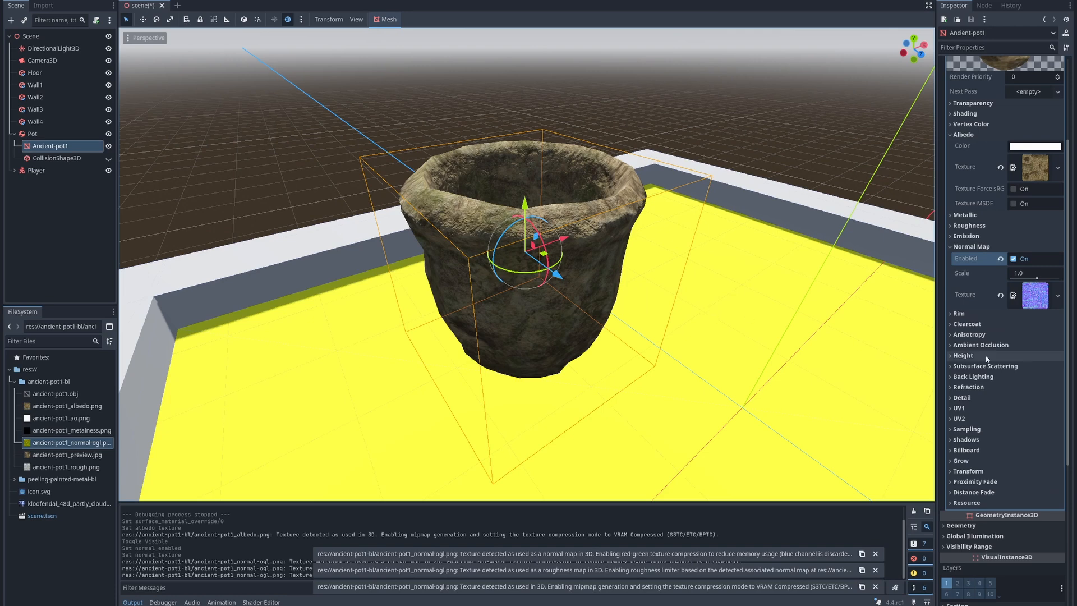
{"action": "left_click", "coordinate": [954, 226]}
{"action": "left_click_drag", "start_coordinate": [66, 466], "coordinate": [1036, 254]}
Enable ambient occlusion on the pot material and assign ancient-pot1_ao.png as its texture
{"action": "left_click", "coordinate": [953, 401]}
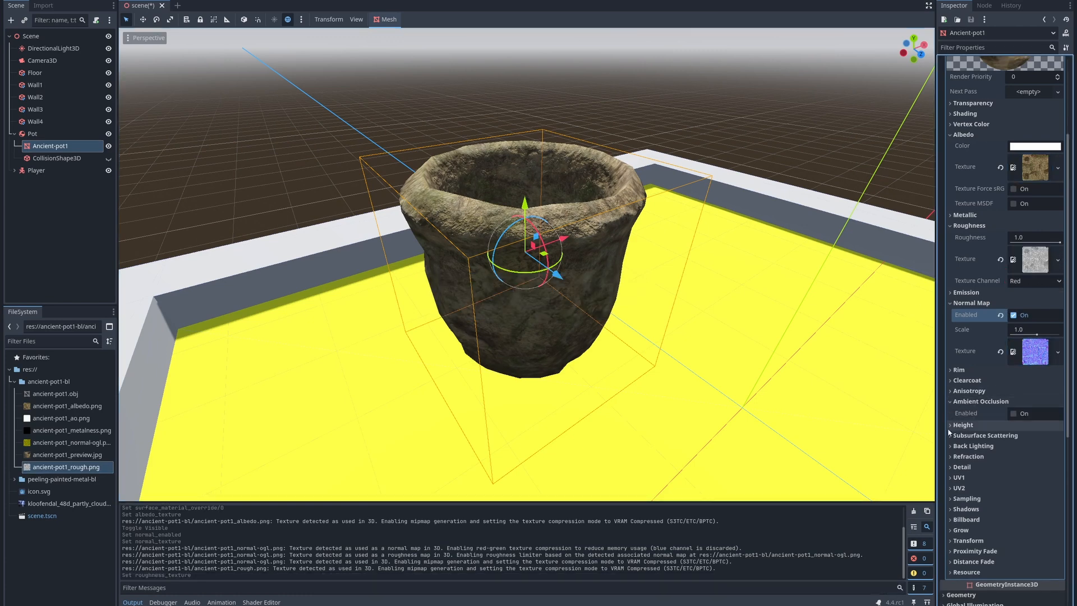
{"action": "left_click", "coordinate": [1014, 414]}
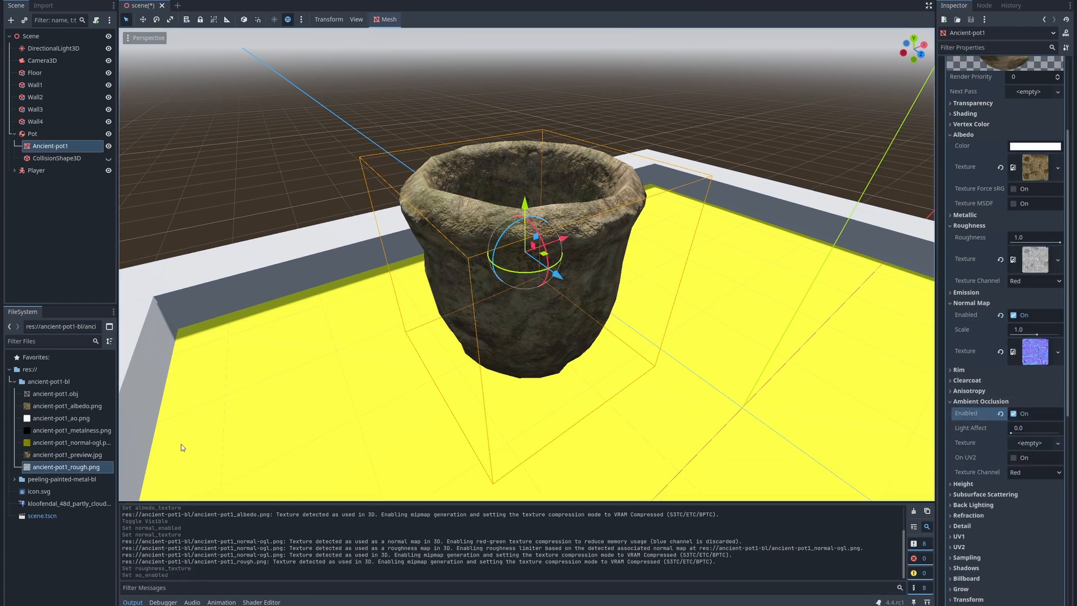
{"action": "left_click_drag", "start_coordinate": [65, 418], "coordinate": [1022, 449]}
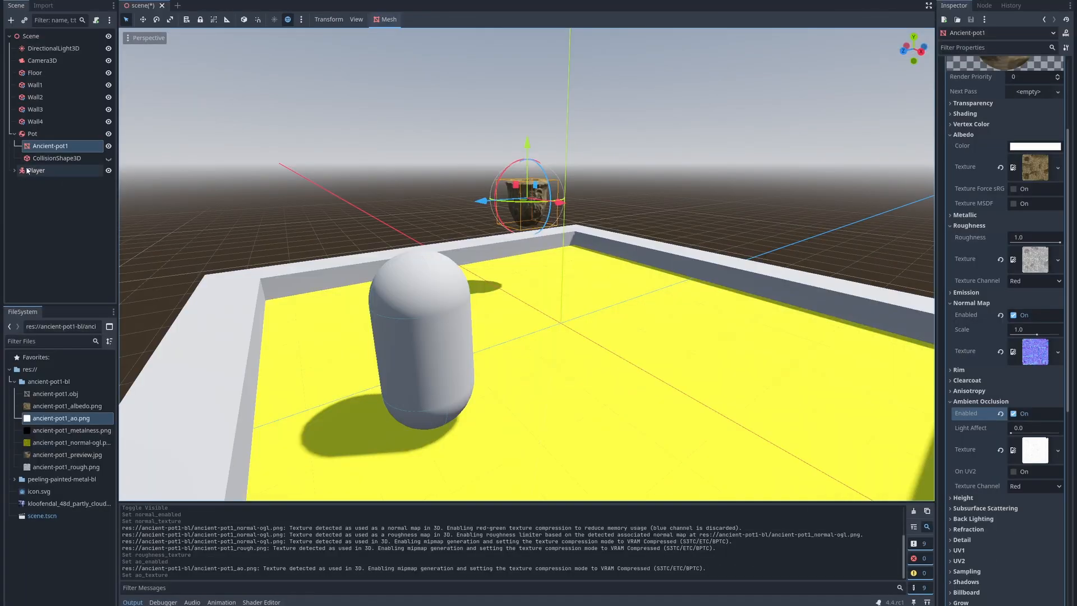
Give the capsule mesh of the Player's MeshInstance3D a new material and open it for editing
{"action": "left_click", "coordinate": [14, 134]}
{"action": "left_click", "coordinate": [31, 147]}
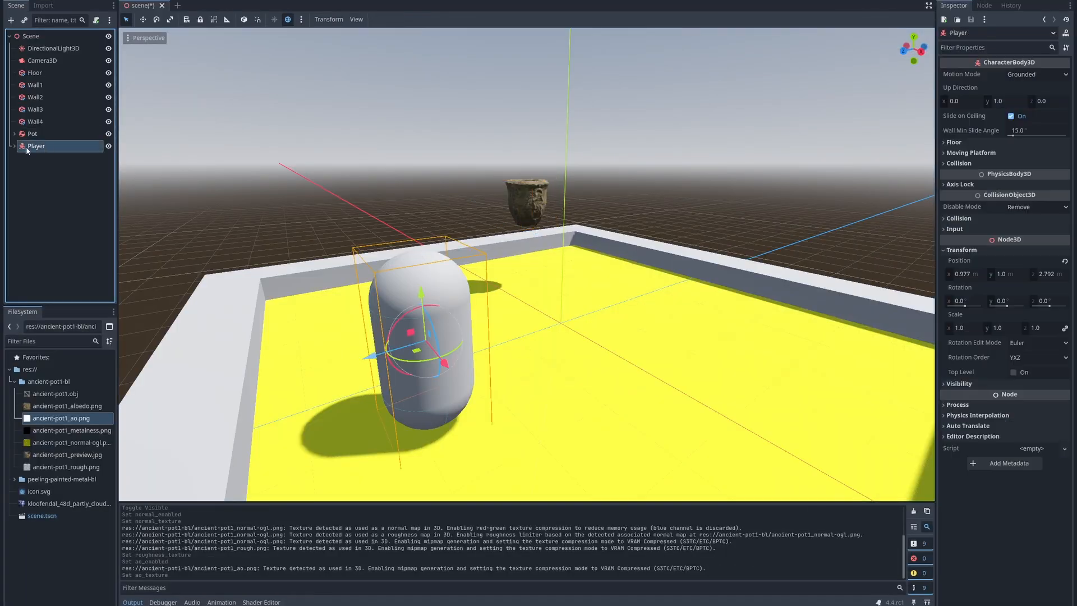
{"action": "left_click", "coordinate": [50, 159]}
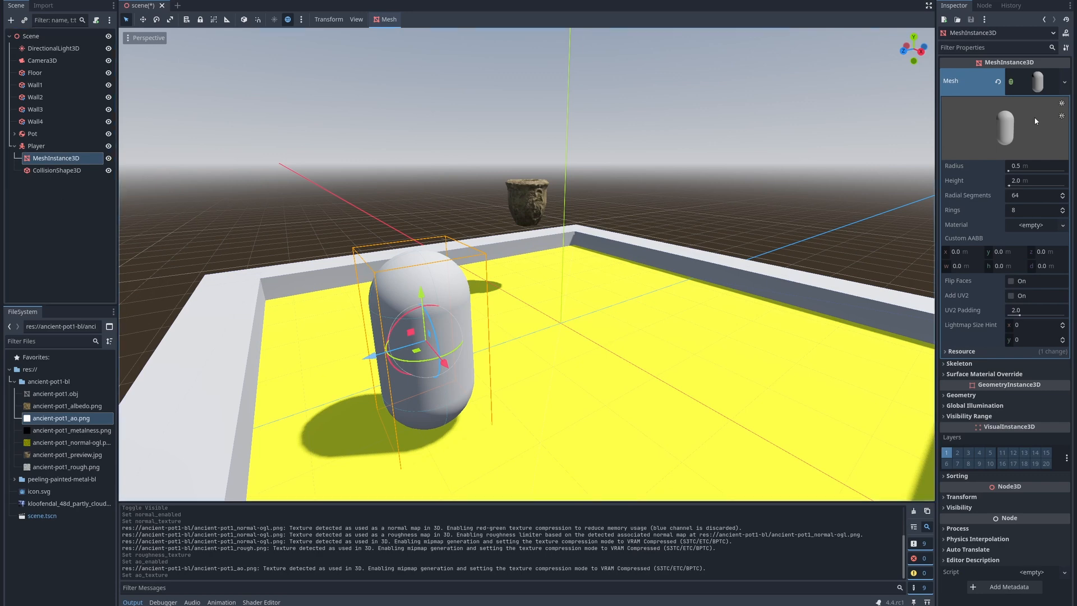
{"action": "left_click", "coordinate": [1014, 231]}
{"action": "left_click", "coordinate": [1032, 240]}
{"action": "left_click", "coordinate": [1035, 239]}
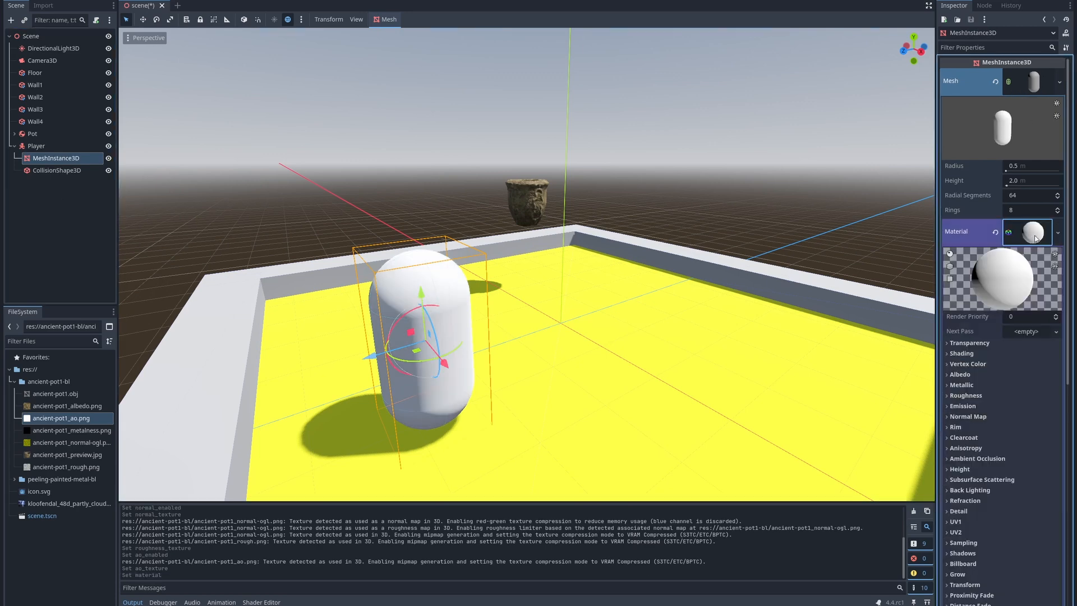
Assign peeling-painted-metal_albedo.png from the peeling-painted-metal-bl folder as the capsule material's albedo texture
{"action": "left_click", "coordinate": [949, 375]}
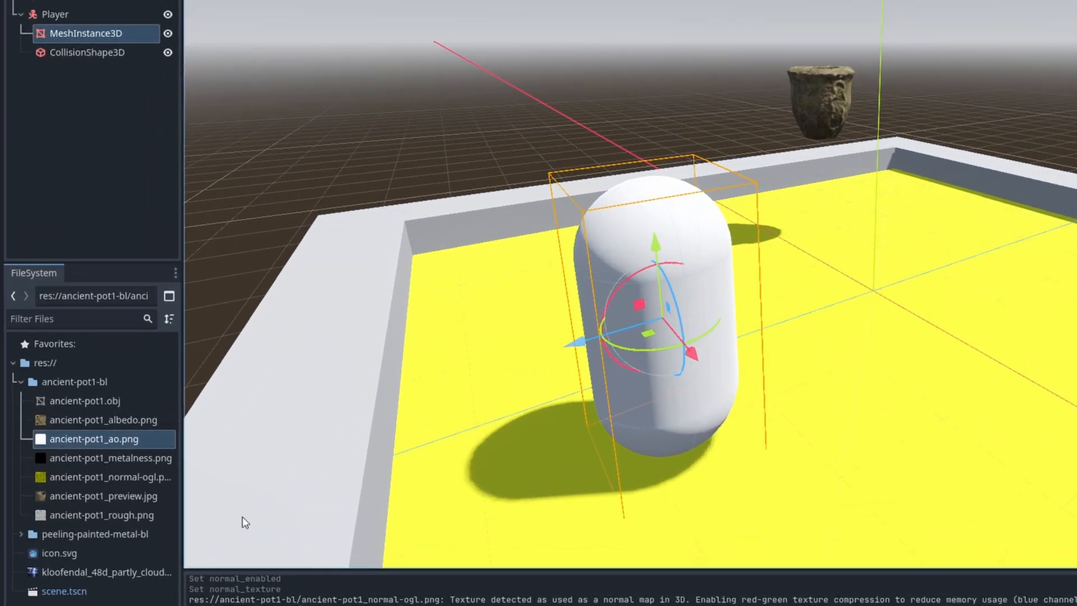
{"action": "left_click", "coordinate": [19, 383]}
{"action": "left_click", "coordinate": [21, 400]}
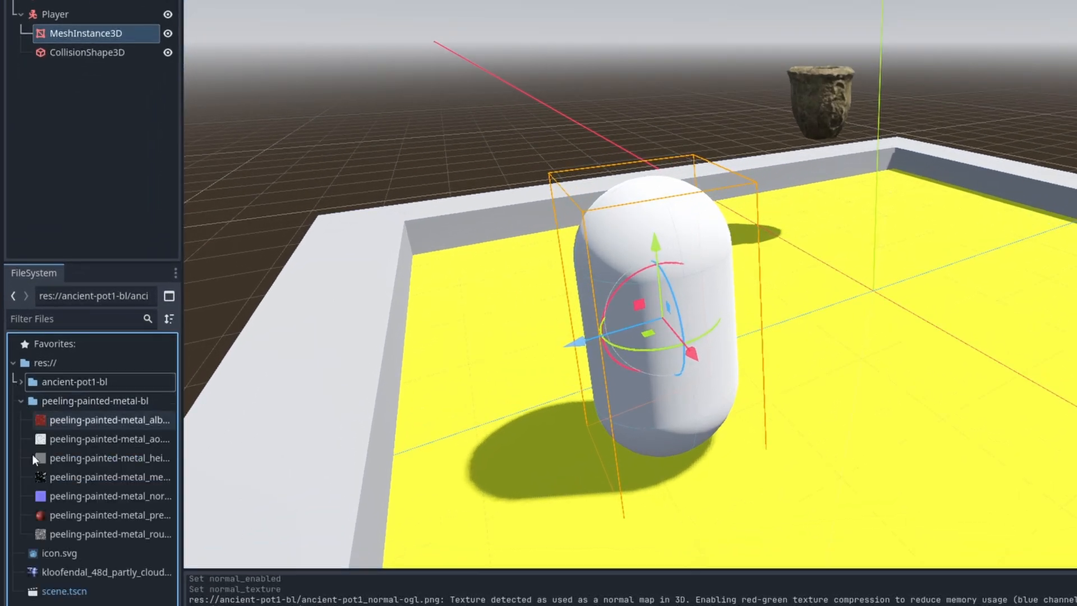
{"action": "left_click", "coordinate": [65, 419]}
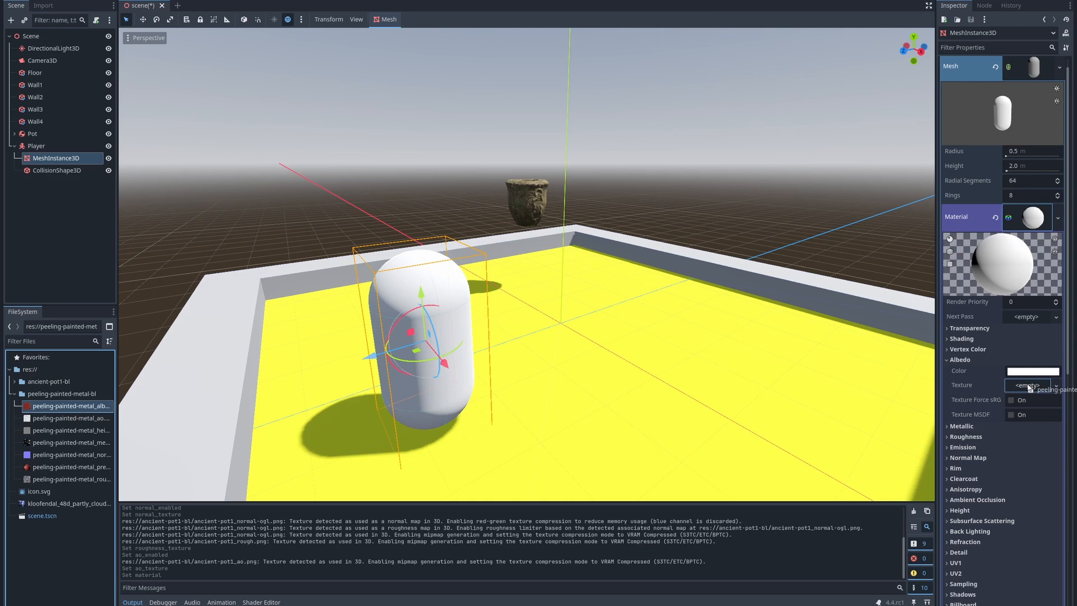
{"action": "left_click_drag", "start_coordinate": [1030, 387], "coordinate": [1030, 387]}
Assign peeling-painted-metal_metallic.png and peeling-painted-metal_roughness.png as the capsule material's metallic and roughness textures
{"action": "left_click", "coordinate": [70, 443]}
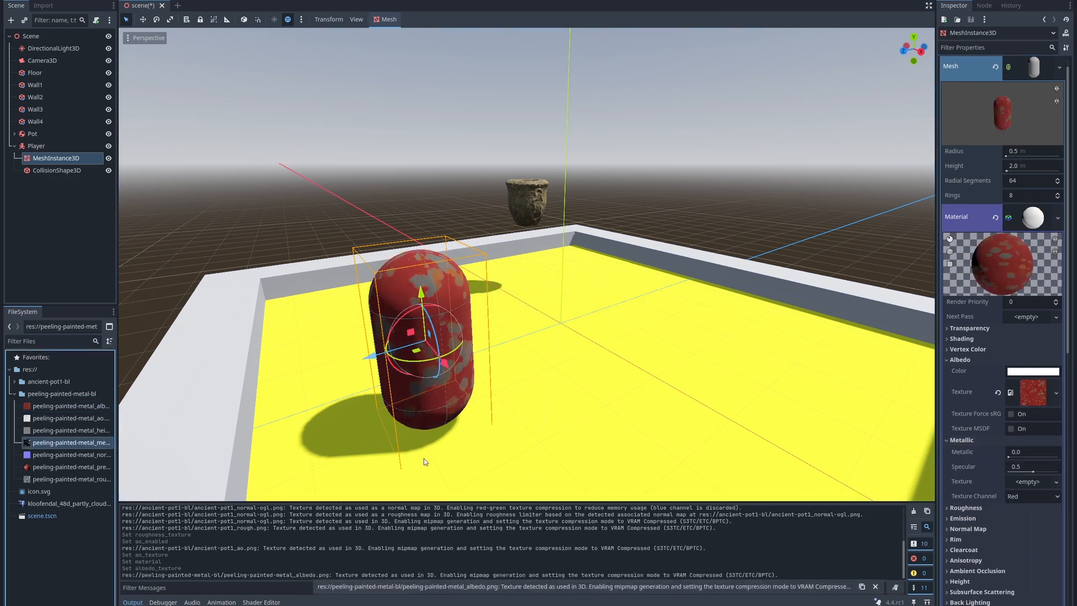
{"action": "left_click_drag", "start_coordinate": [71, 443], "coordinate": [1028, 482]}
{"action": "left_click", "coordinate": [973, 521]}
{"action": "scroll", "coordinate": [973, 521], "scroll_direction": "down", "scroll_amount": 3}
{"action": "left_click_drag", "start_coordinate": [63, 478], "coordinate": [1028, 342]}
Enable normal mapping and ambient occlusion on the capsule material, using peeling-painted-metal_normal-ogl.png and peeling-painted-metal_ao.png
{"action": "left_click", "coordinate": [967, 393]}
{"action": "left_click", "coordinate": [1010, 404]}
{"action": "left_click_drag", "start_coordinate": [68, 454], "coordinate": [1031, 441]}
{"action": "left_click", "coordinate": [977, 491]}
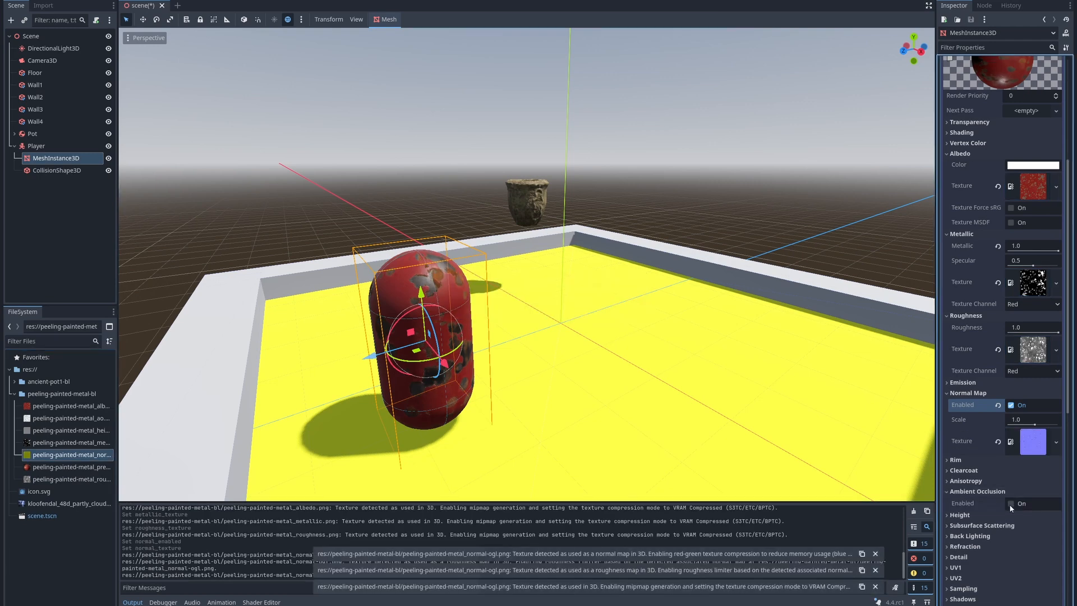
{"action": "left_click", "coordinate": [1010, 503]}
{"action": "left_click", "coordinate": [67, 418]}
{"action": "left_click_drag", "start_coordinate": [1024, 540], "coordinate": [1024, 538]}
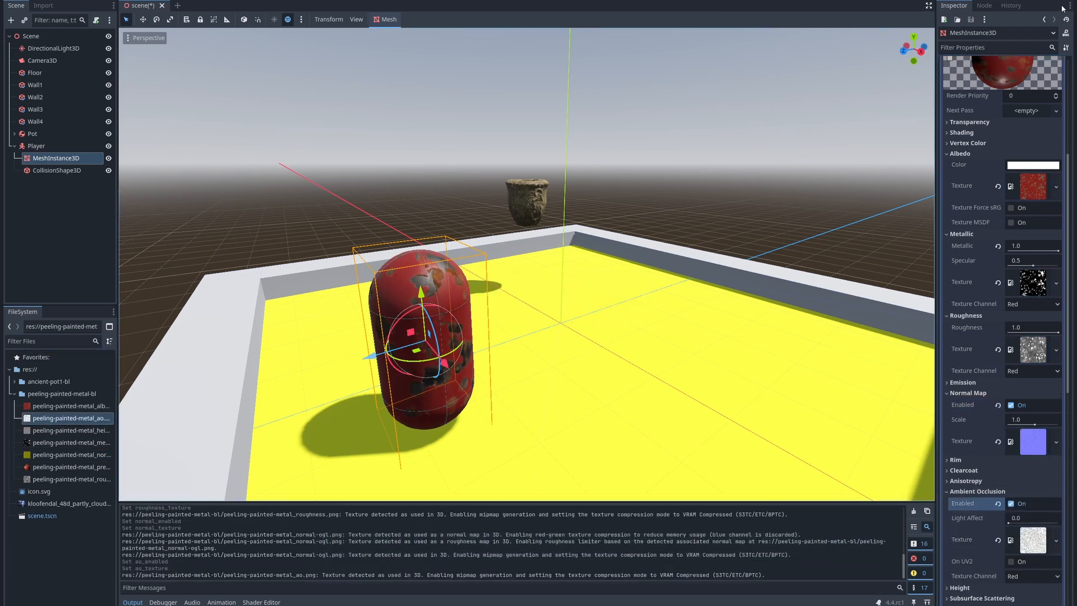
Test-run the project with the textured pot and player, then close the game window
{"action": "key", "text": "F5"}
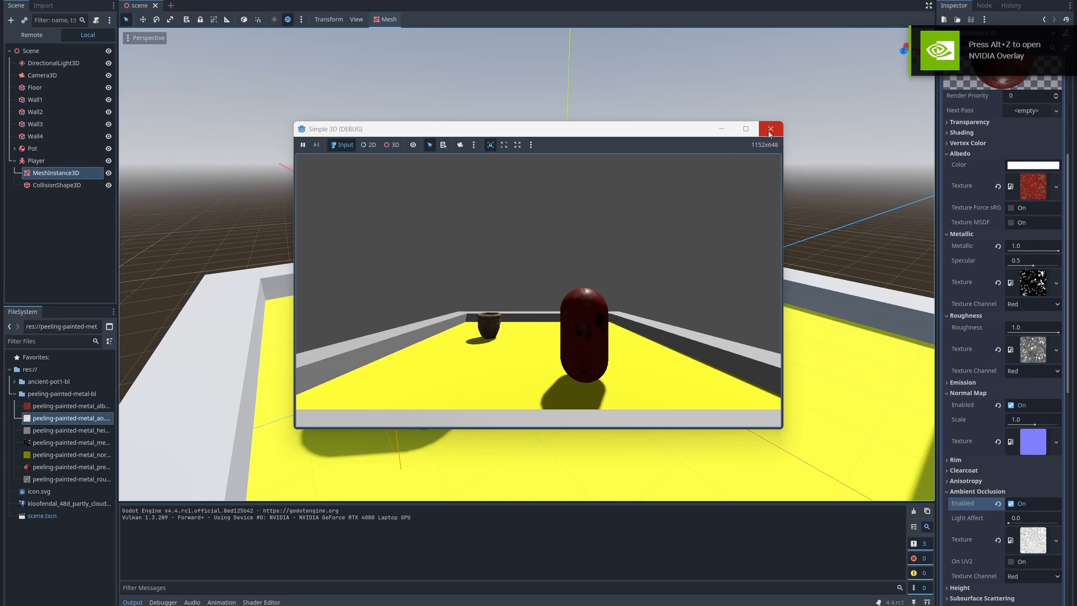
{"action": "left_click", "coordinate": [770, 129]}
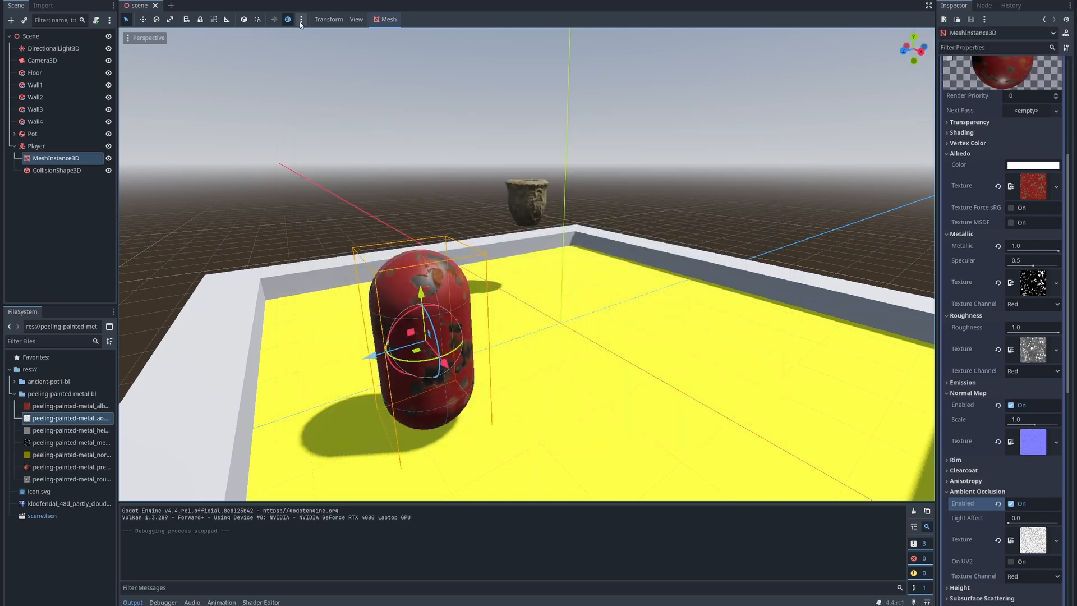
Turn on AO in the preview environment and add the environment to the scene as a WorldEnvironment node
{"action": "left_click", "coordinate": [302, 20]}
{"action": "left_click", "coordinate": [323, 148]}
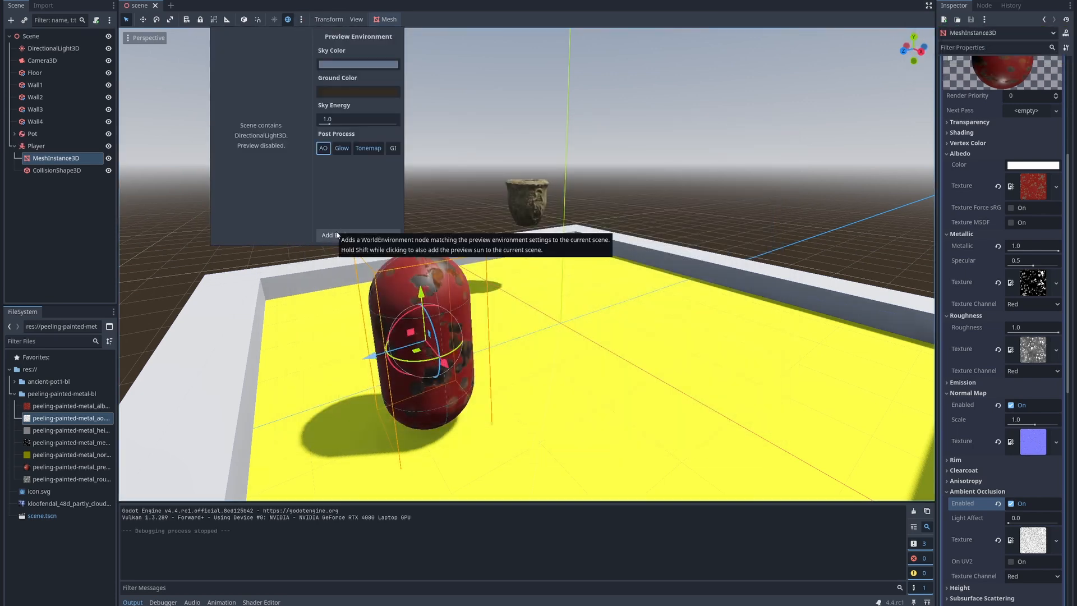
{"action": "left_click", "coordinate": [330, 235]}
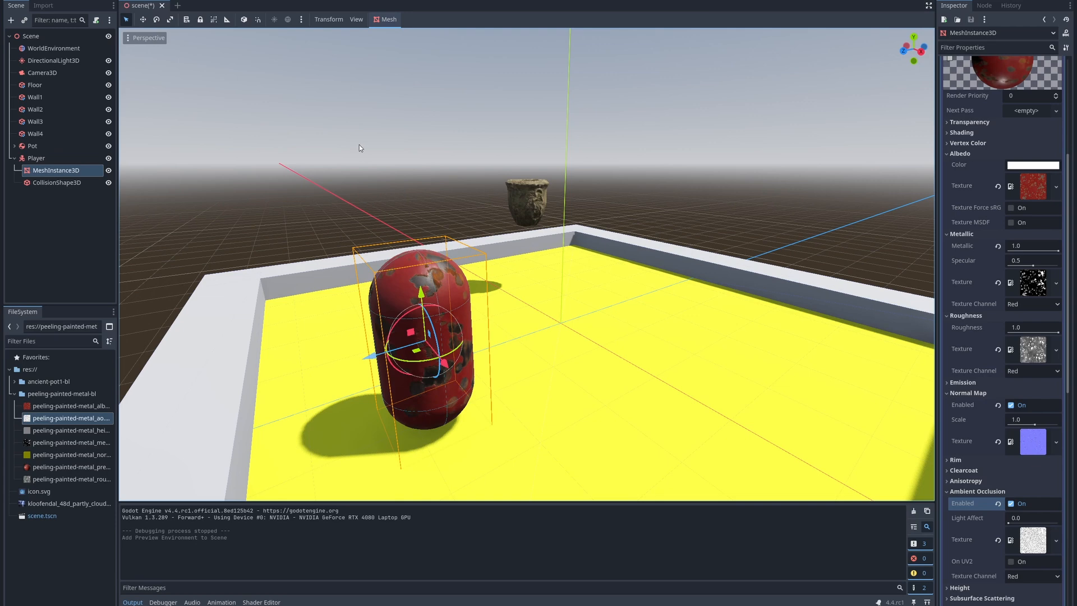
Give the WorldEnvironment's sky a new PanoramaSkyMaterial with kloofendal_48d_partly_cloudy_puresky_4k.hdr as its panorama
{"action": "left_click", "coordinate": [56, 50]}
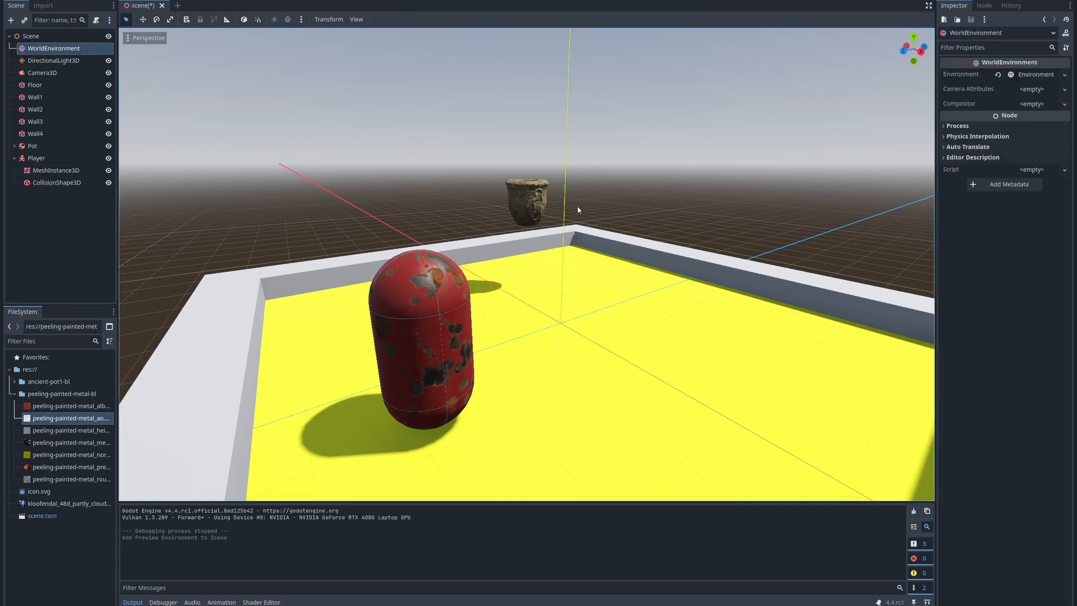
{"action": "left_click", "coordinate": [1034, 74]}
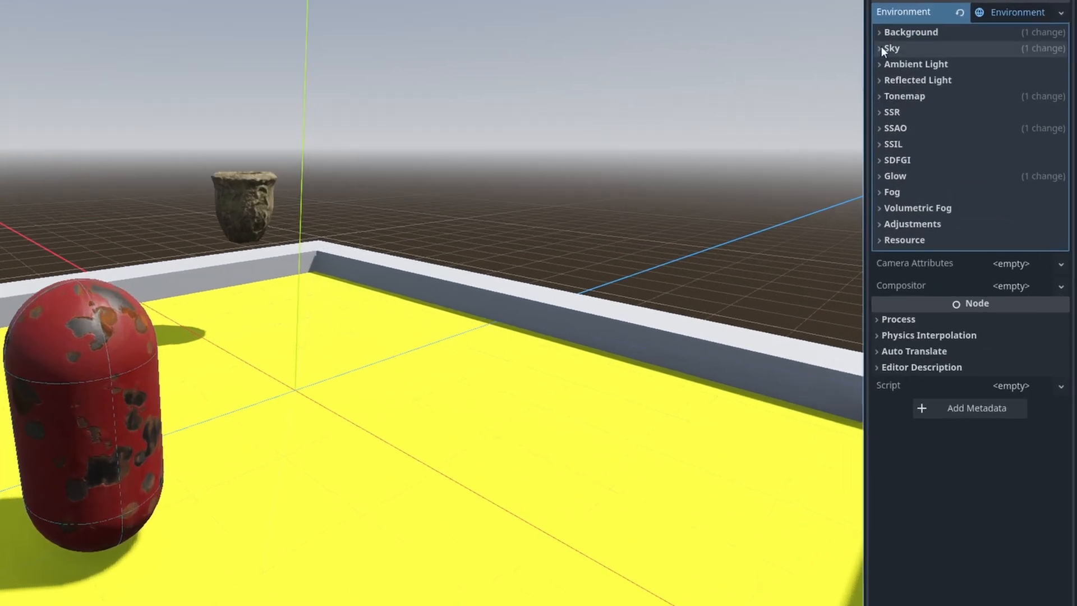
{"action": "left_click", "coordinate": [886, 48]}
{"action": "left_click", "coordinate": [1026, 68]}
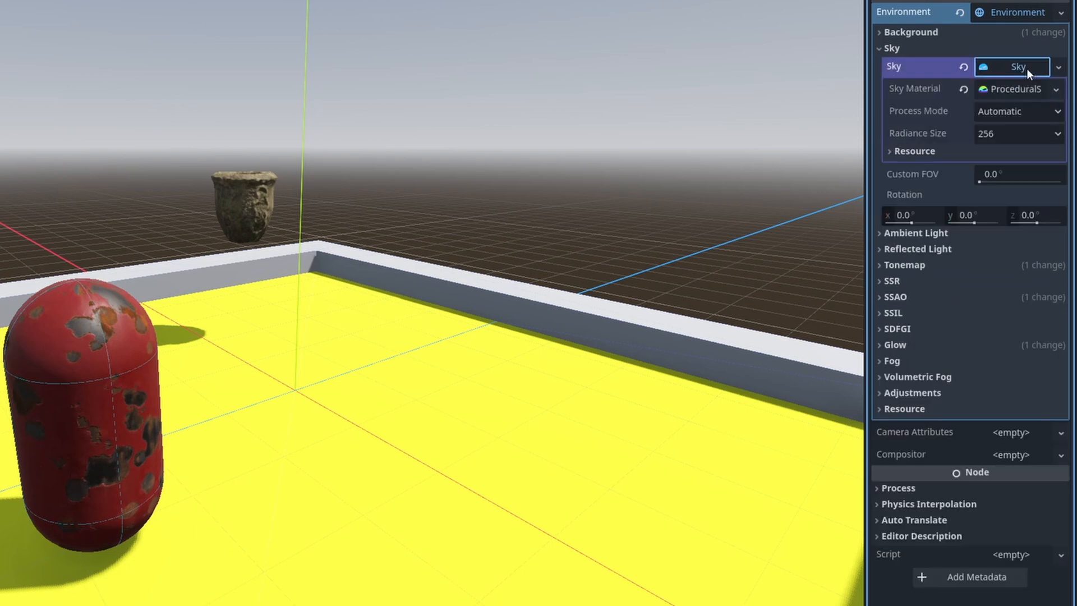
{"action": "left_click", "coordinate": [1058, 89]}
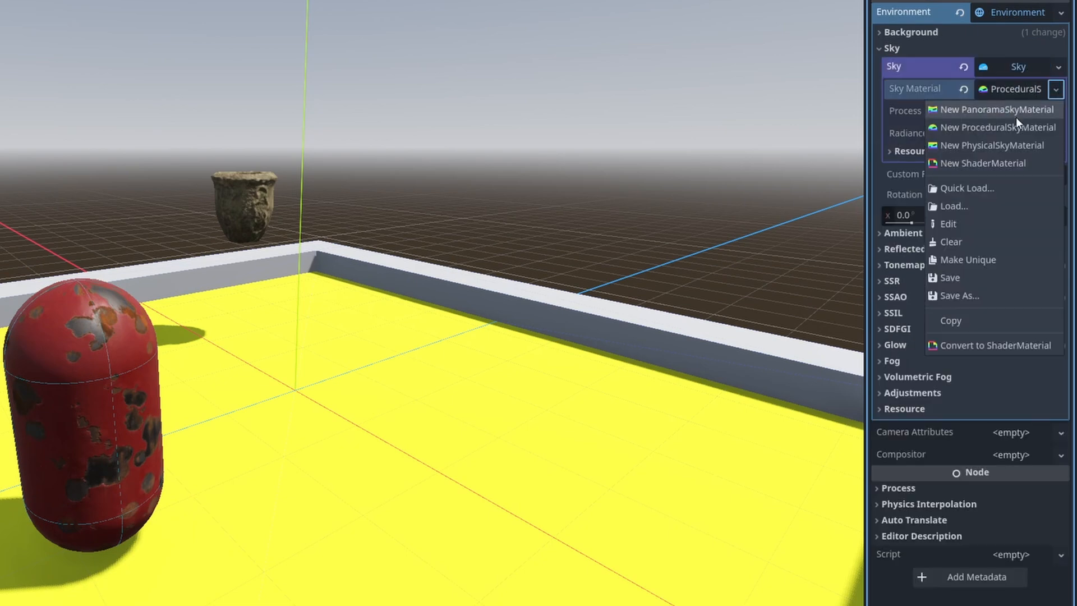
{"action": "left_click", "coordinate": [1015, 117]}
{"action": "left_click", "coordinate": [1014, 90]}
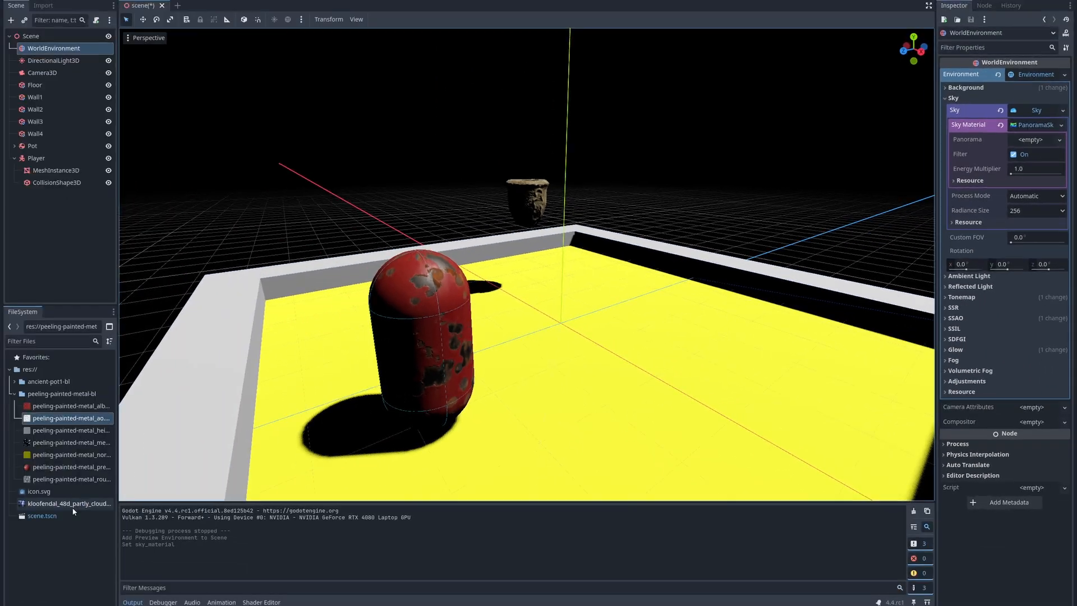
{"action": "left_click_drag", "start_coordinate": [72, 506], "coordinate": [1024, 144]}
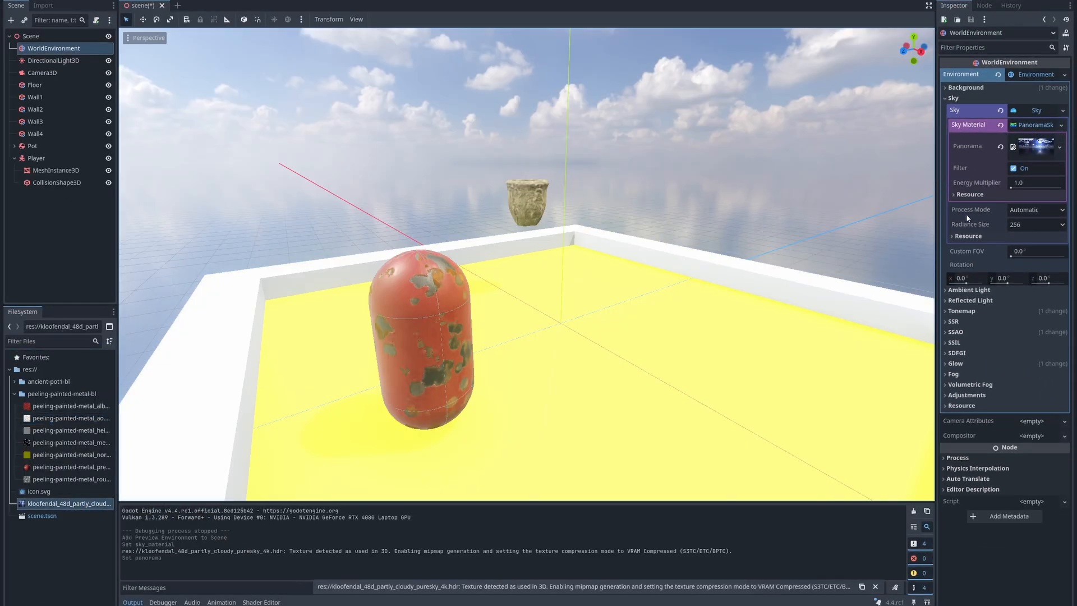
Set the environment's ambient light source to Sky with a sky contribution of 0.2
{"action": "right_click_drag", "start_coordinate": [802, 323], "coordinate": [787, 307]}
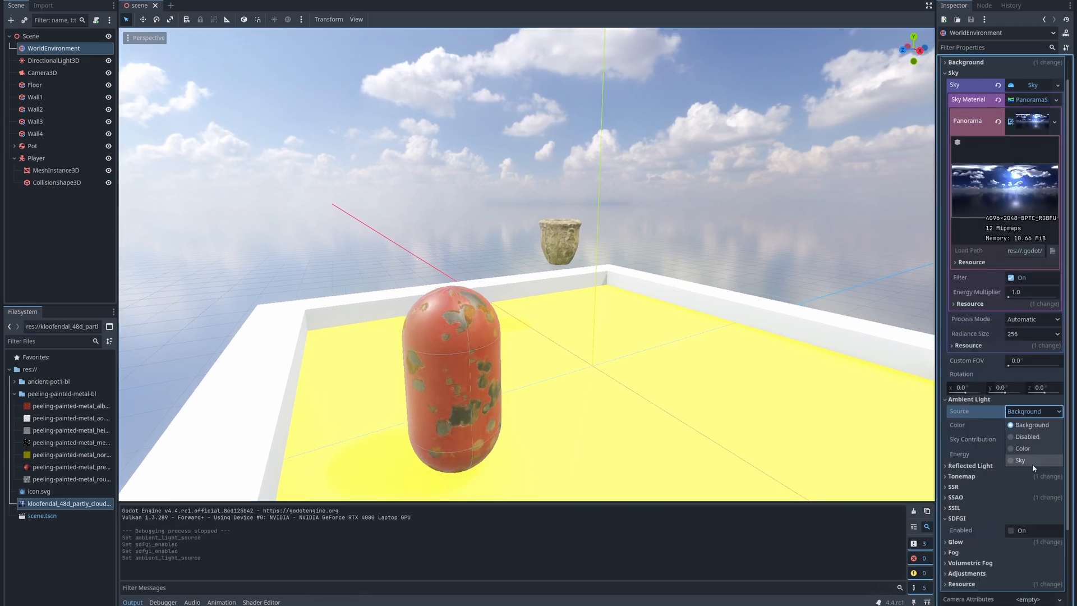
{"action": "left_click_drag", "start_coordinate": [1030, 441], "coordinate": [986, 440]}
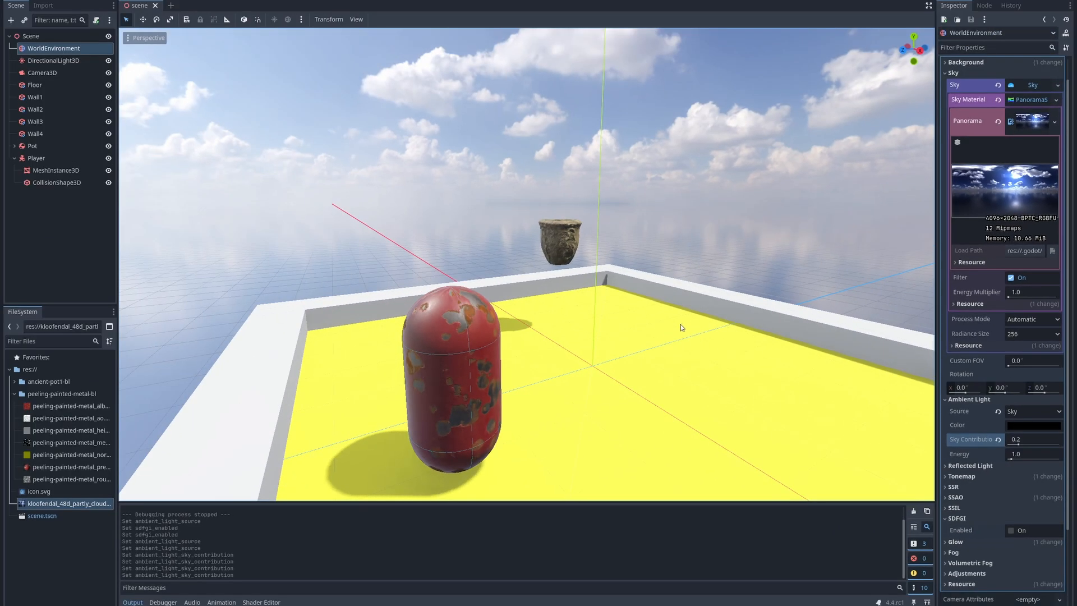
Look over the scene under the panorama sky, then test-run the project and close the game window
{"action": "key", "text": "s"}
{"action": "right_click_drag", "start_coordinate": [680, 327], "coordinate": [747, 339]}
{"action": "key", "text": "a"}
{"action": "key", "text": "w"}
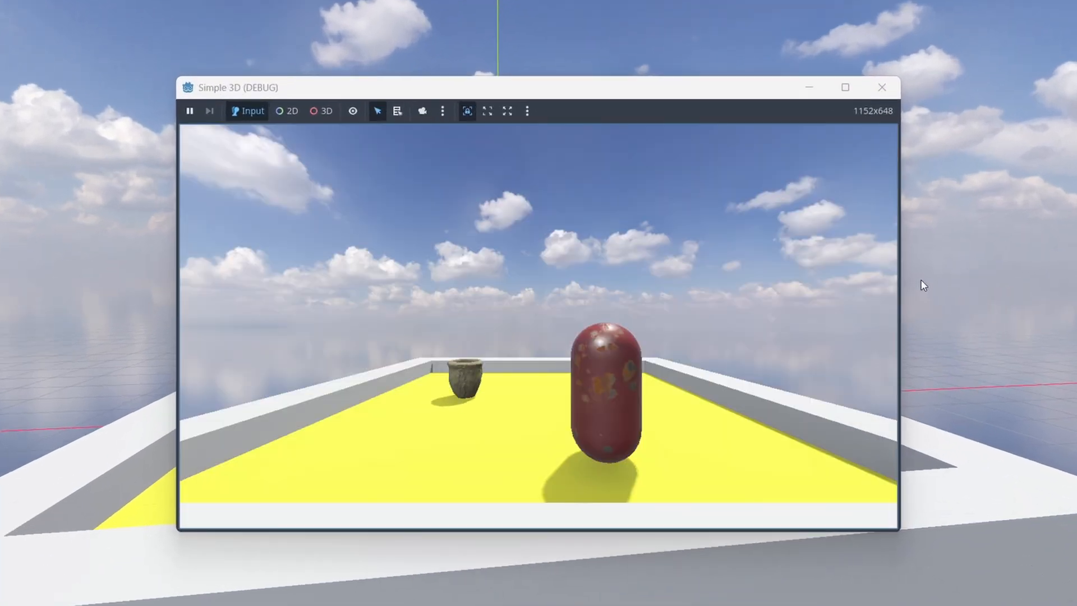
{"action": "left_click", "coordinate": [880, 88]}
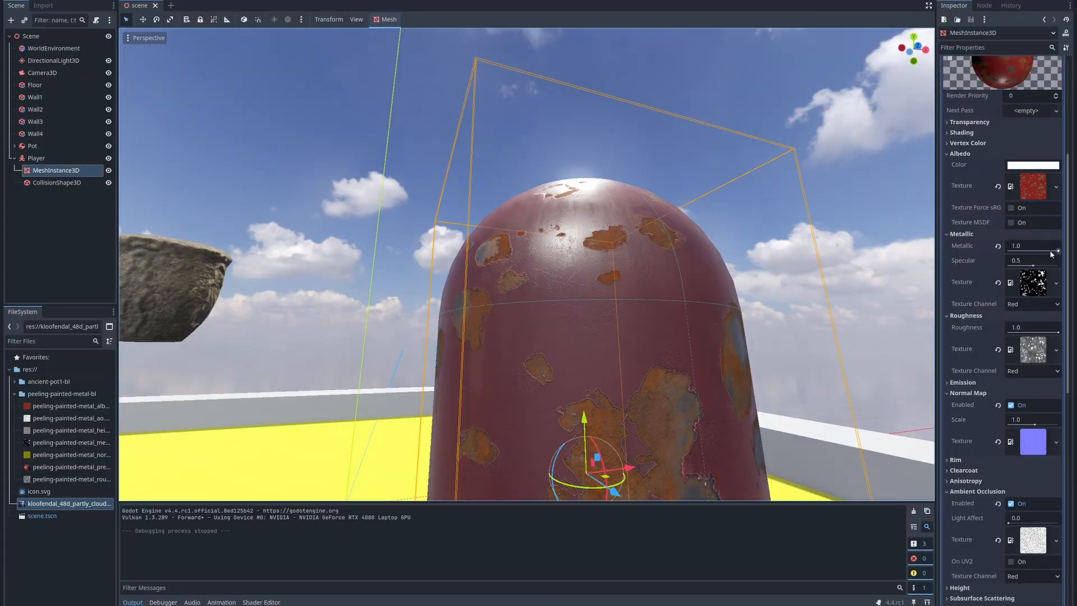
Set the player capsule material's roughness to 0.79 and its normal map scale to 1.81
{"action": "left_click_drag", "start_coordinate": [1058, 335], "coordinate": [1045, 335]}
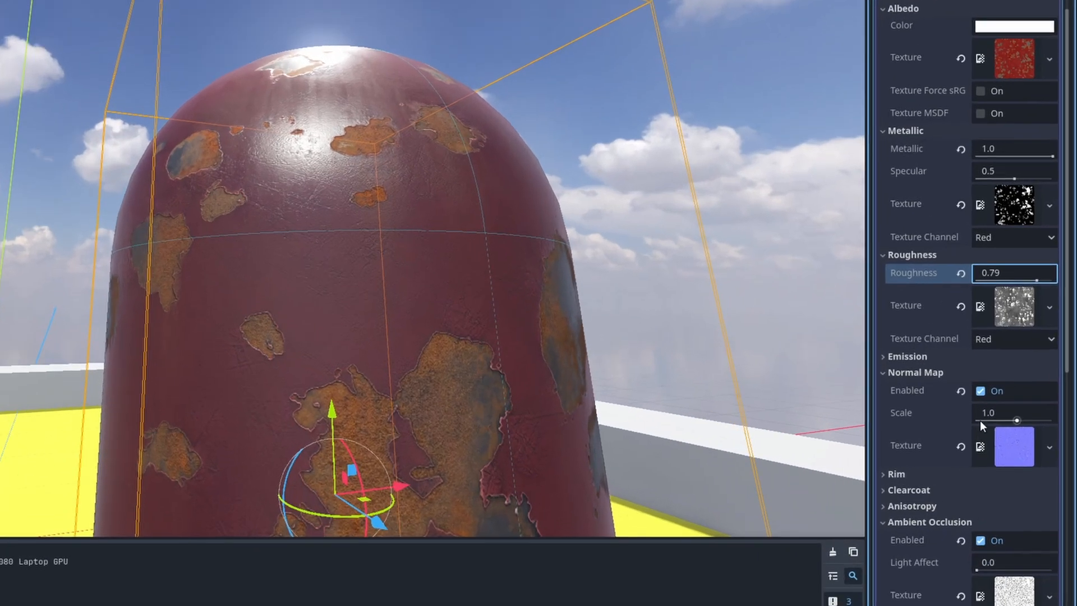
{"action": "left_click", "coordinate": [1035, 424]}
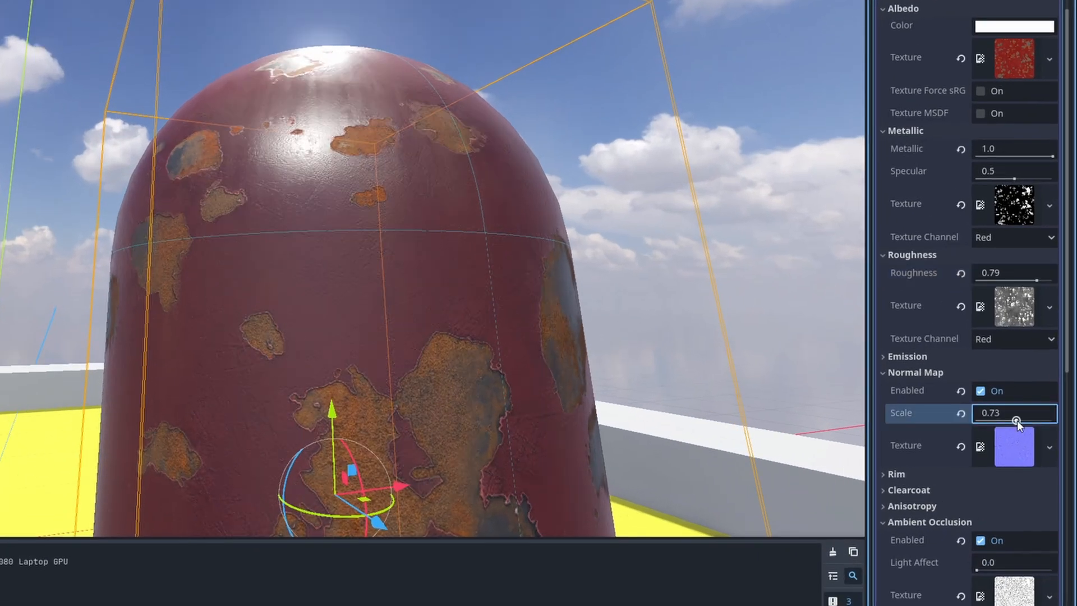
{"action": "left_click_drag", "start_coordinate": [1018, 419], "coordinate": [1011, 415]}
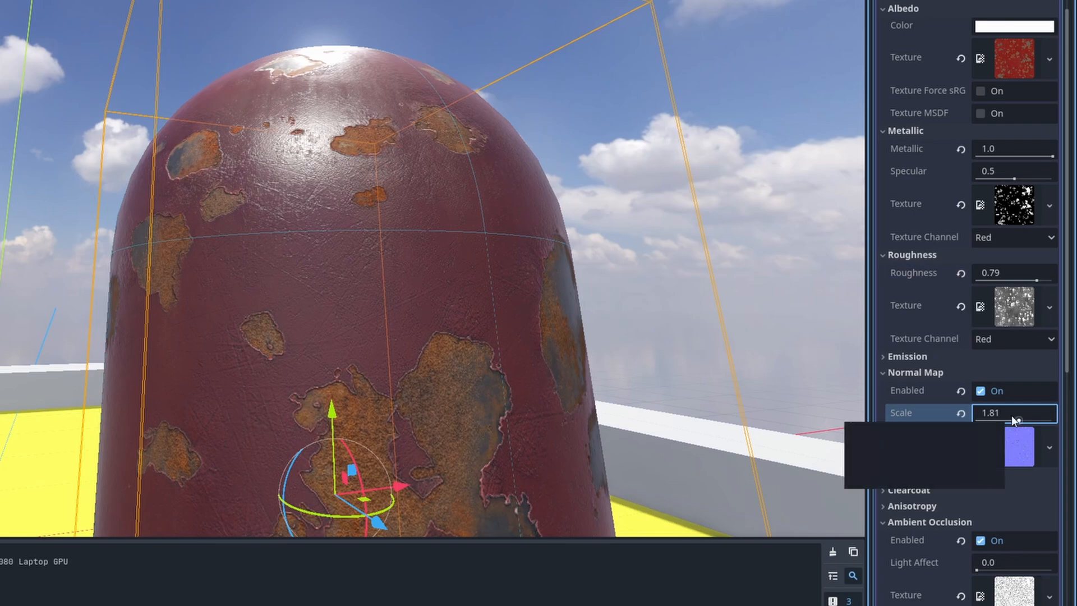
Set the light affect of the capsule material's ambient occlusion to 0.63
{"action": "scroll", "coordinate": [1010, 415], "scroll_direction": "down", "scroll_amount": 2}
{"action": "left_click", "coordinate": [977, 465]}
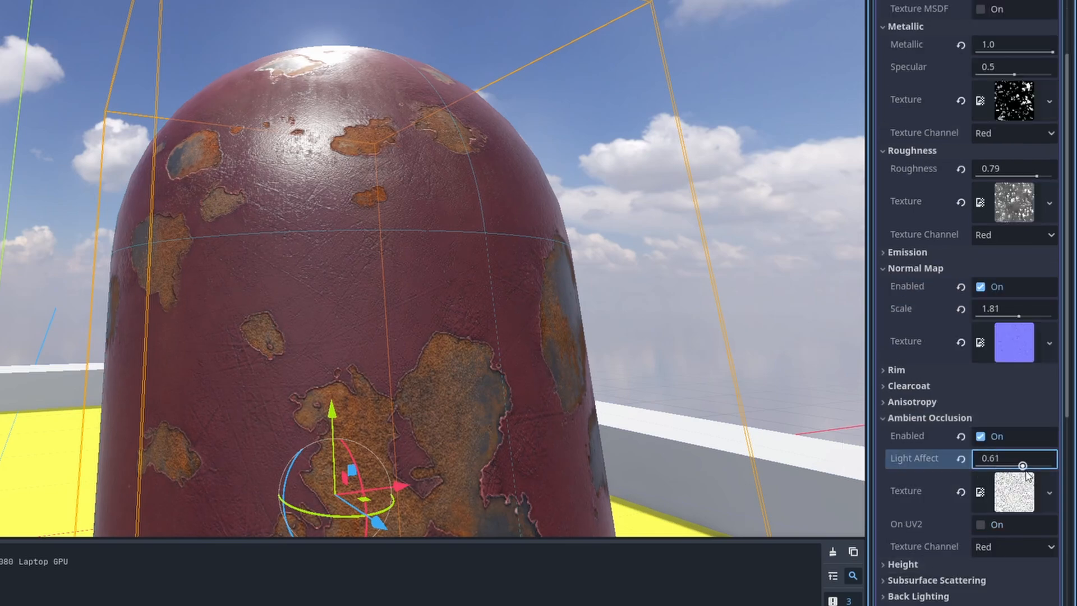
{"action": "left_click_drag", "start_coordinate": [1038, 472], "coordinate": [1025, 470]}
Set the pot material's roughness to 0.63, normal map scale to 0.73 and ambient occlusion light affect to 0.79
{"action": "right_click_drag", "start_coordinate": [666, 226], "coordinate": [735, 266]}
{"action": "key", "text": "s"}
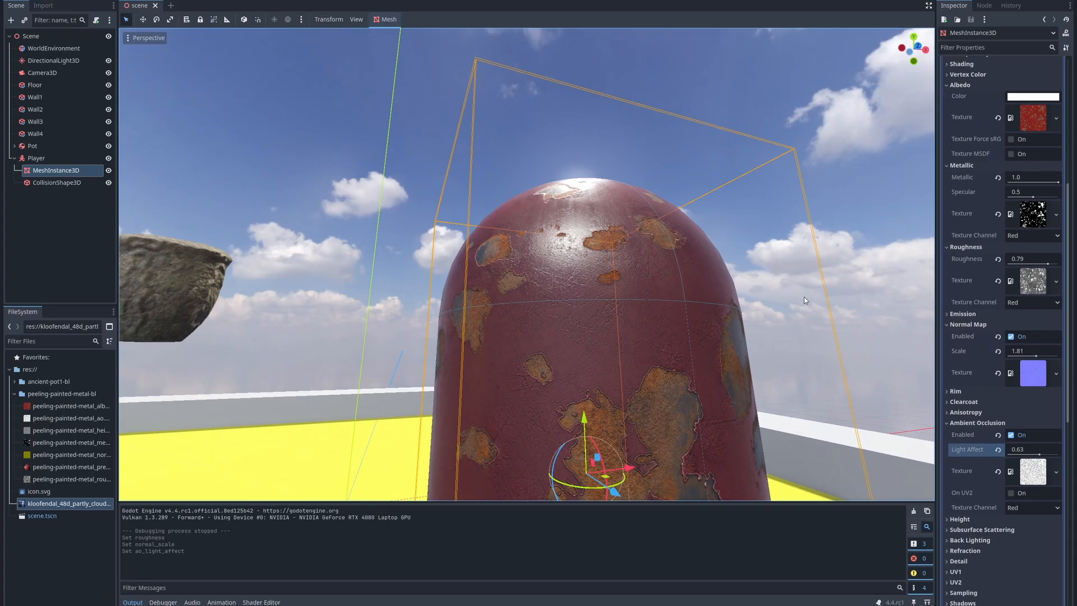
{"action": "key", "text": "a"}
{"action": "key", "text": "w"}
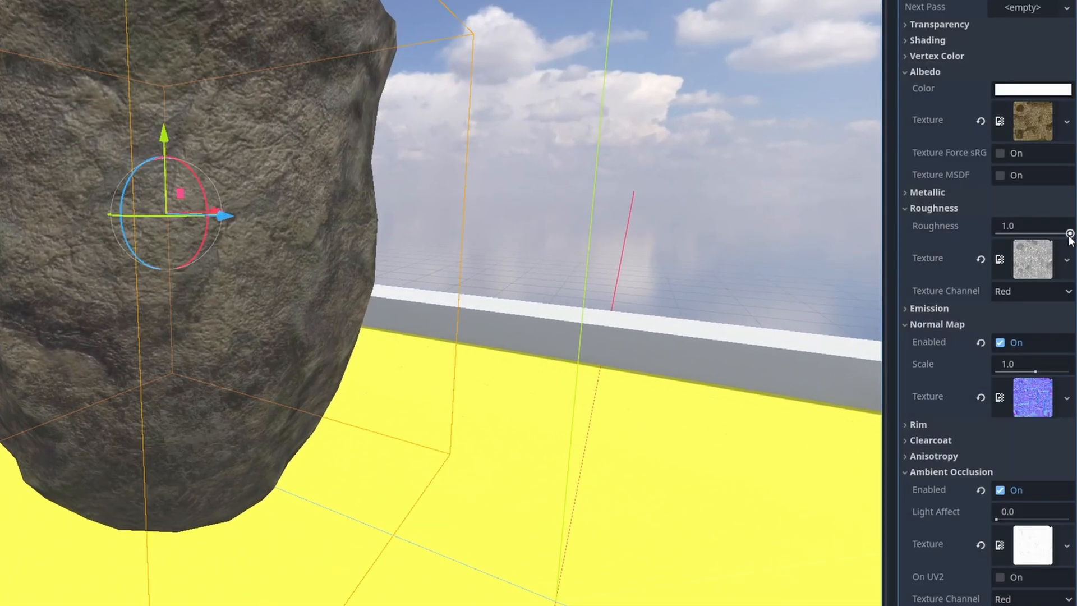
{"action": "left_click_drag", "start_coordinate": [1068, 234], "coordinate": [1037, 232]}
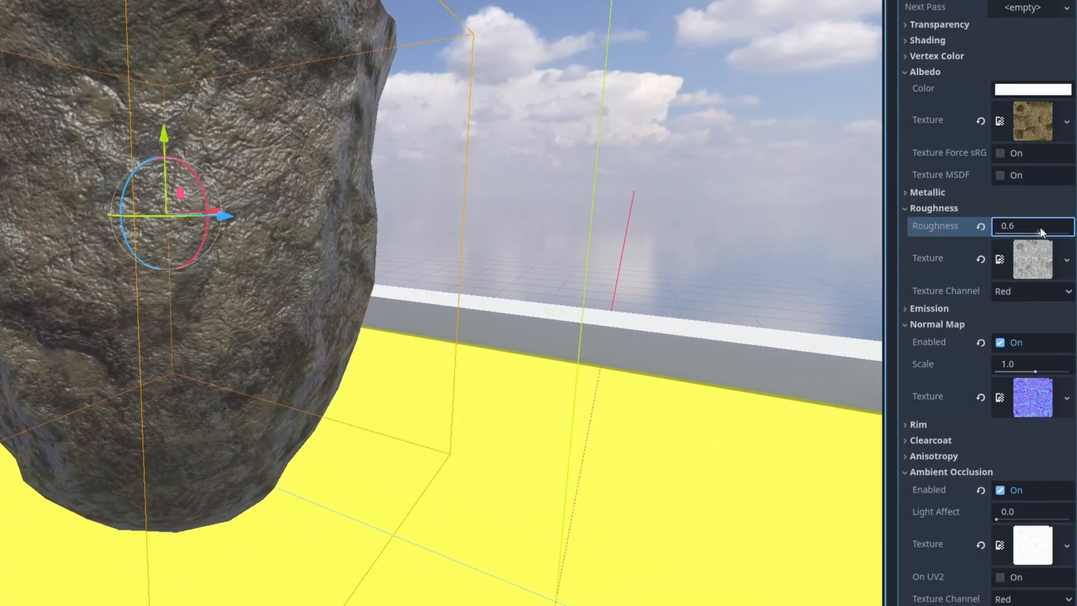
{"action": "mouse_move", "coordinate": [1035, 371]}
{"action": "left_mouse_down"}
{"action": "mouse_move", "coordinate": [1047, 374]}
{"action": "mouse_move", "coordinate": [1035, 372]}
{"action": "left_mouse_up"}
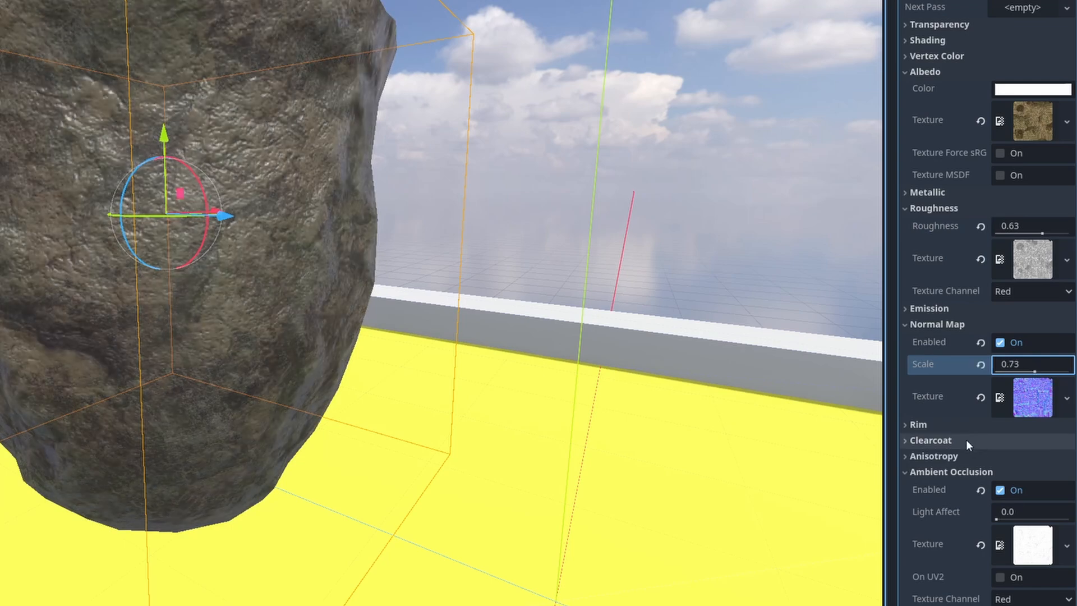
{"action": "left_click_drag", "start_coordinate": [996, 518], "coordinate": [1005, 519]}
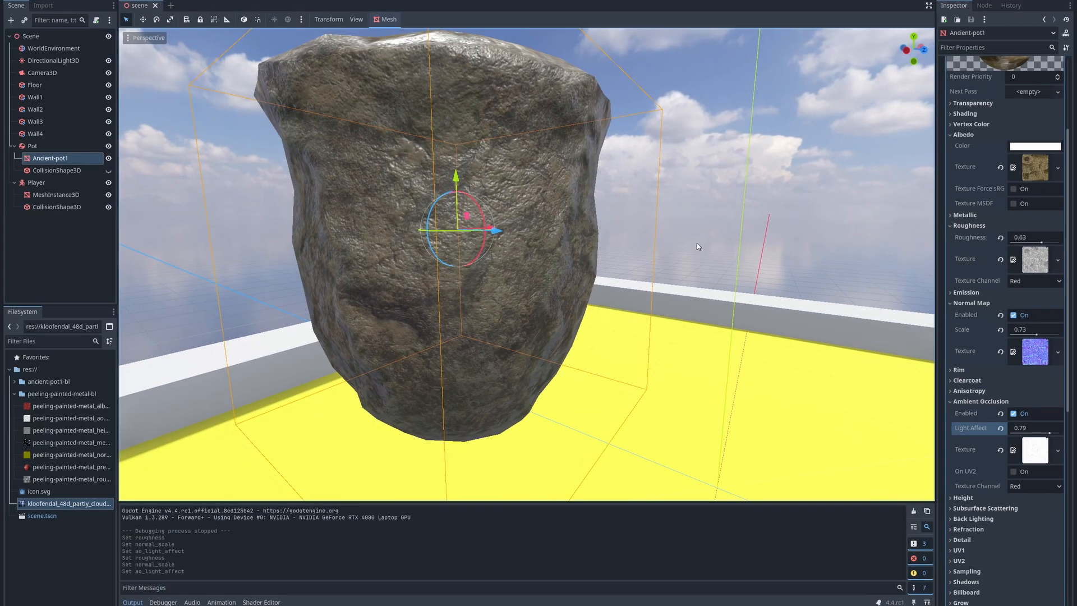
Change the project's 3D physics engine to Jolt Physics, save and restart the editor, and test-run the project
{"action": "key", "text": "s"}
{"action": "right_click_drag", "start_coordinate": [526, 234], "coordinate": [462, 255]}
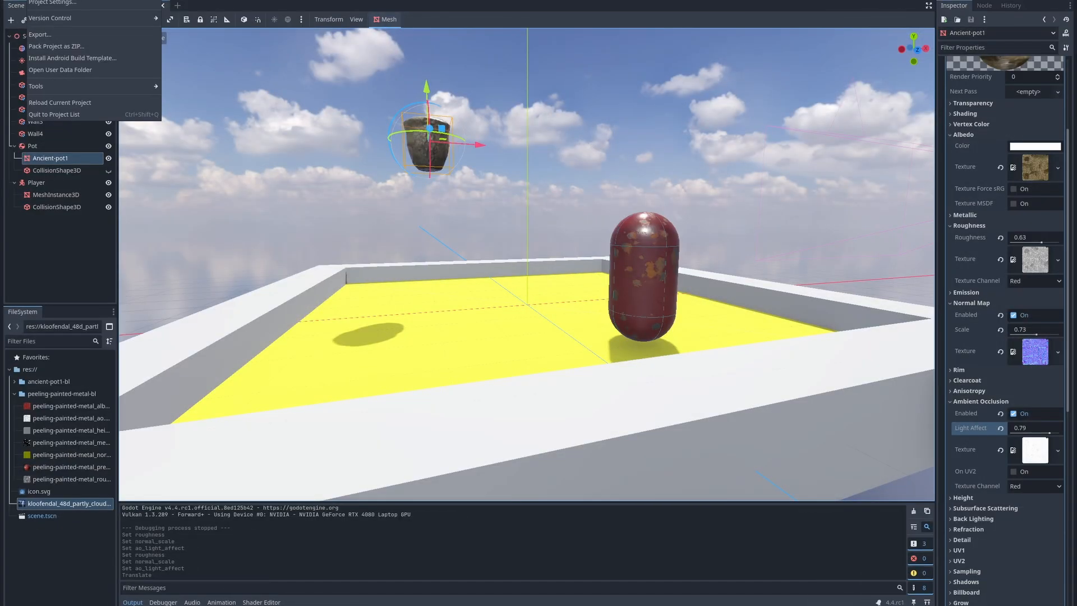
{"action": "left_click", "coordinate": [55, 13]}
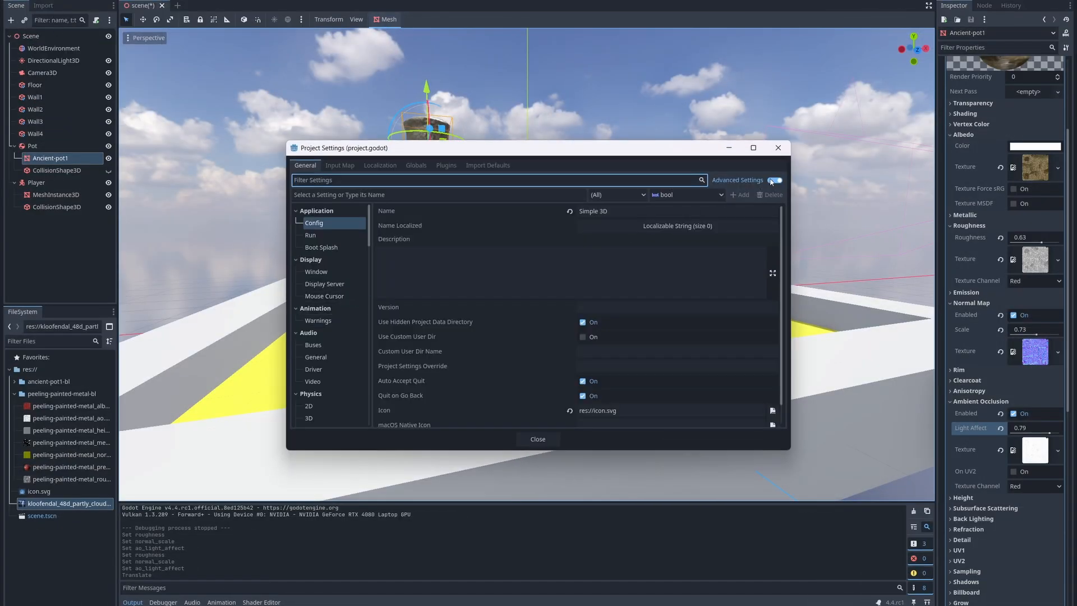
{"action": "scroll", "coordinate": [340, 367], "scroll_direction": "down", "scroll_amount": 2}
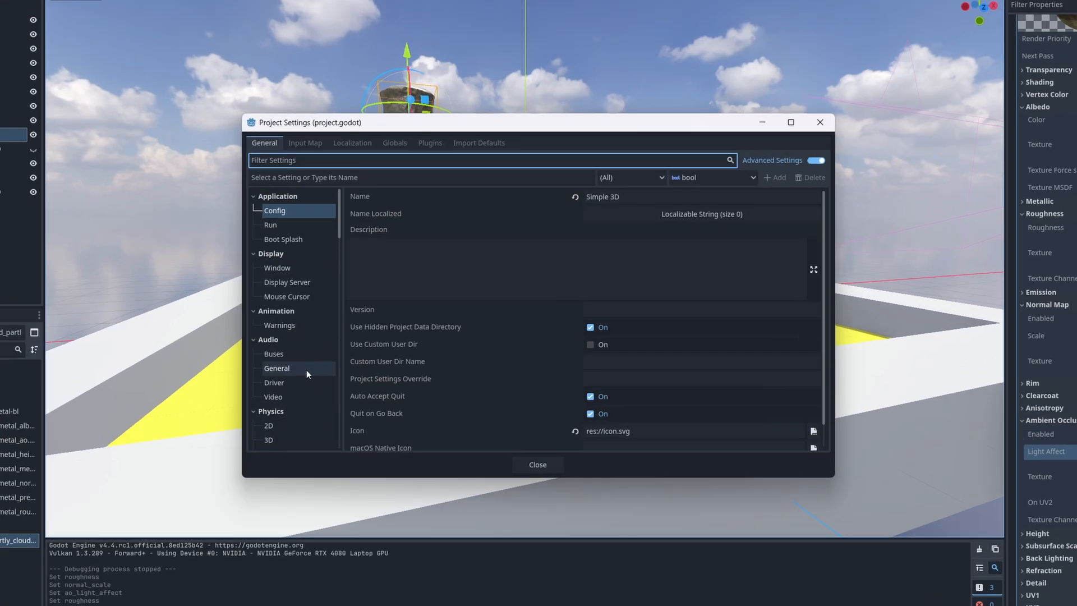
{"action": "left_click", "coordinate": [329, 392]}
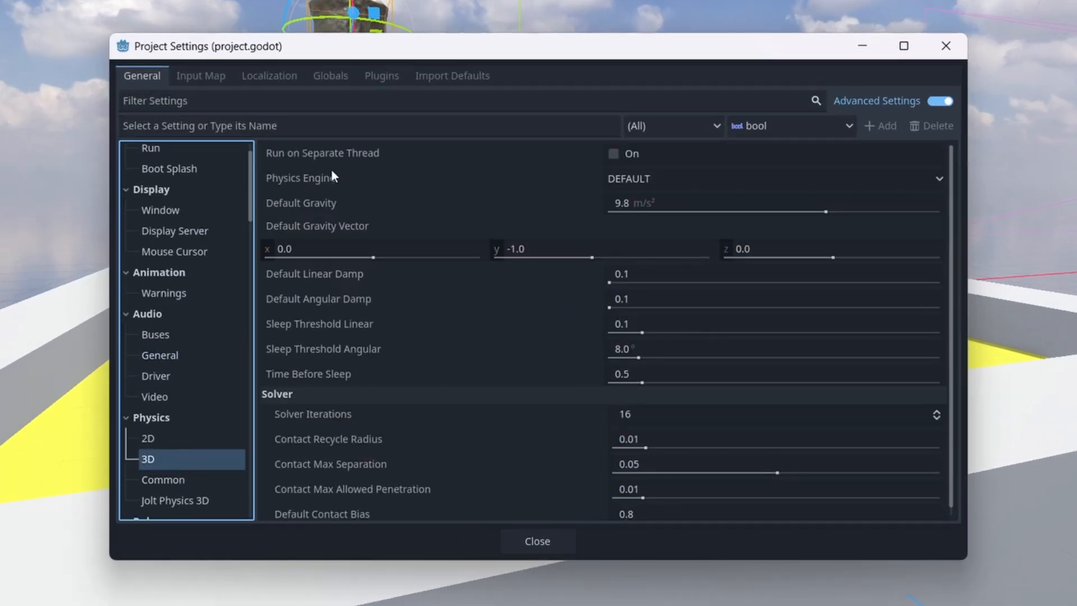
{"action": "left_click", "coordinate": [674, 180]}
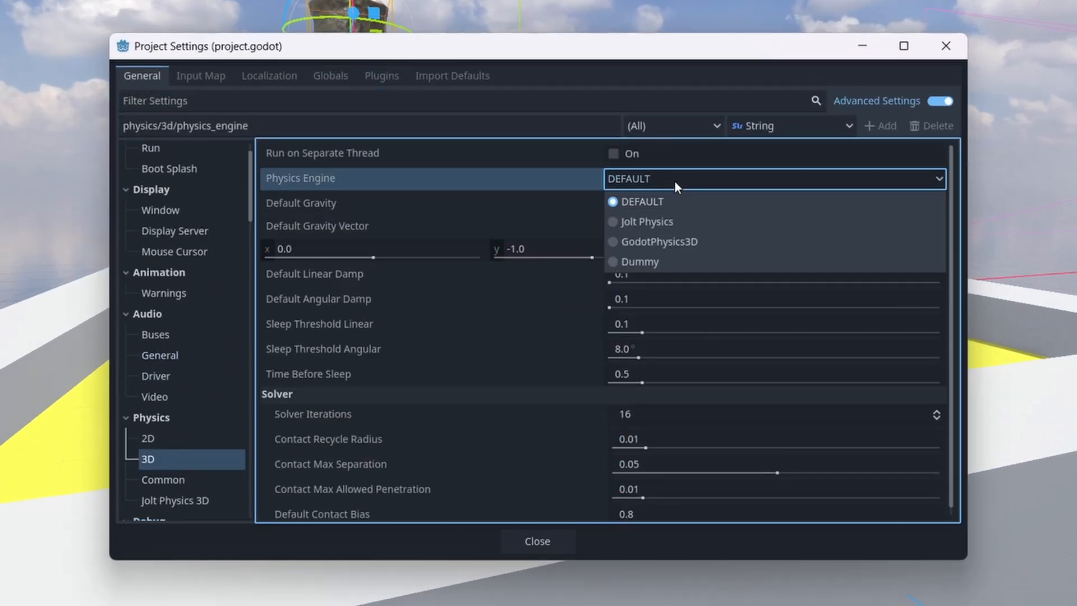
{"action": "left_click", "coordinate": [625, 227]}
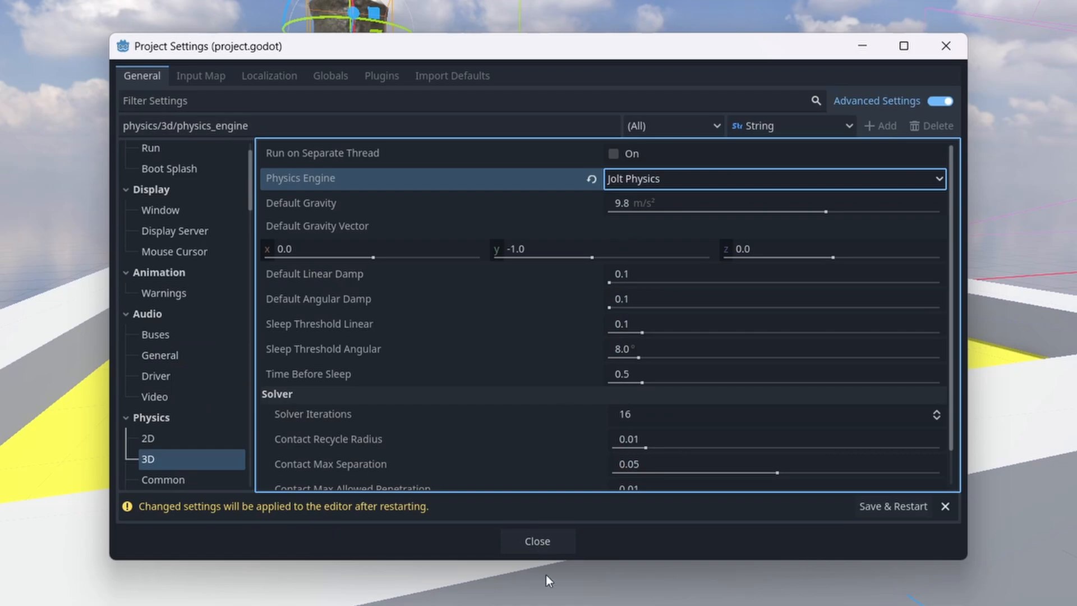
{"action": "left_click", "coordinate": [893, 506]}
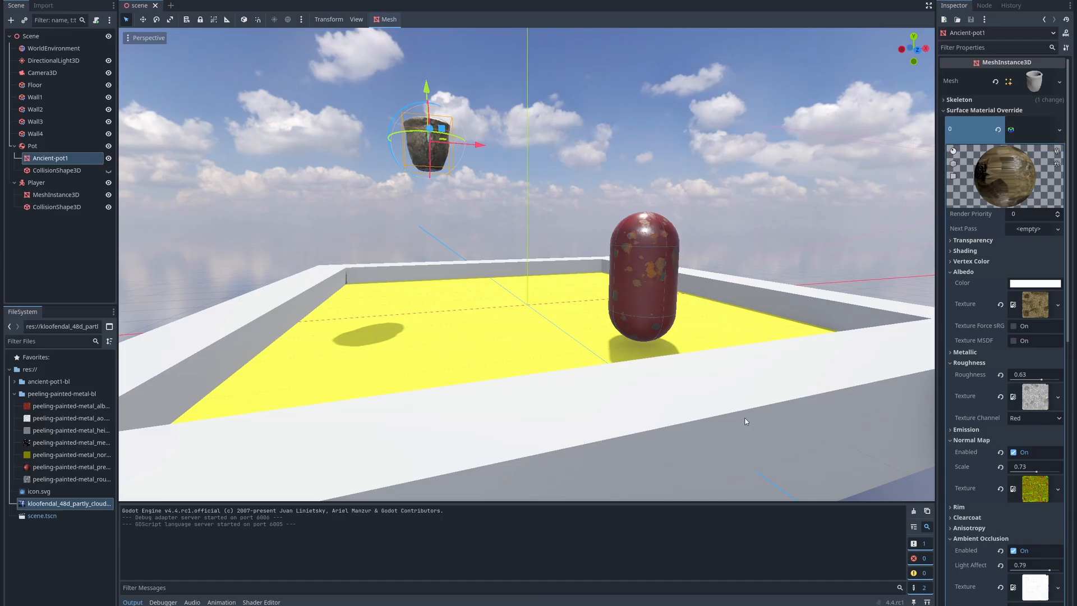
{"action": "right_click_drag", "start_coordinate": [685, 359], "coordinate": [681, 365]}
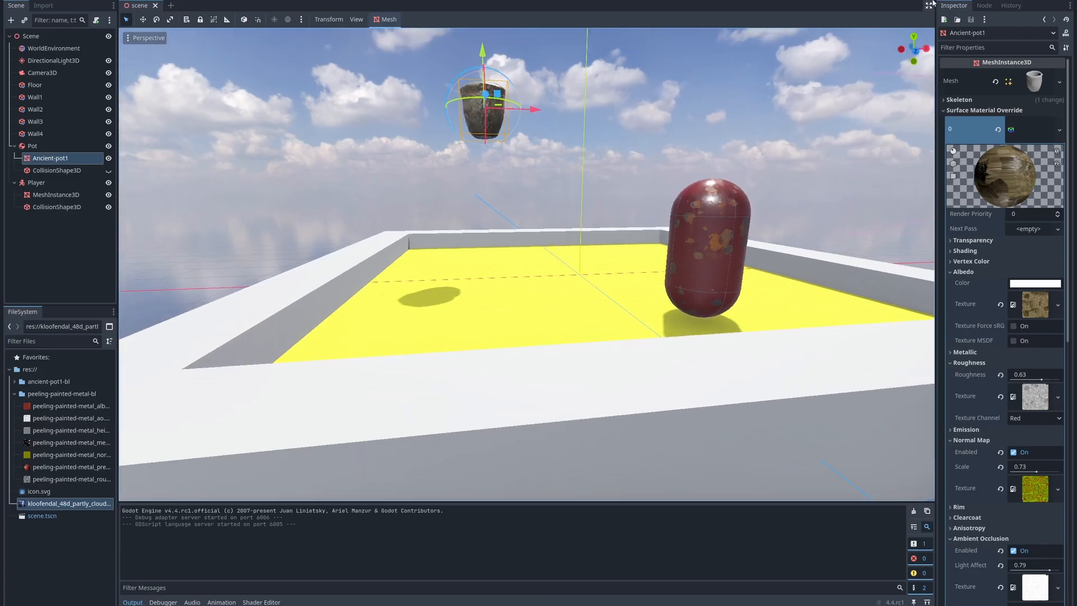
{"action": "key", "text": "F5"}
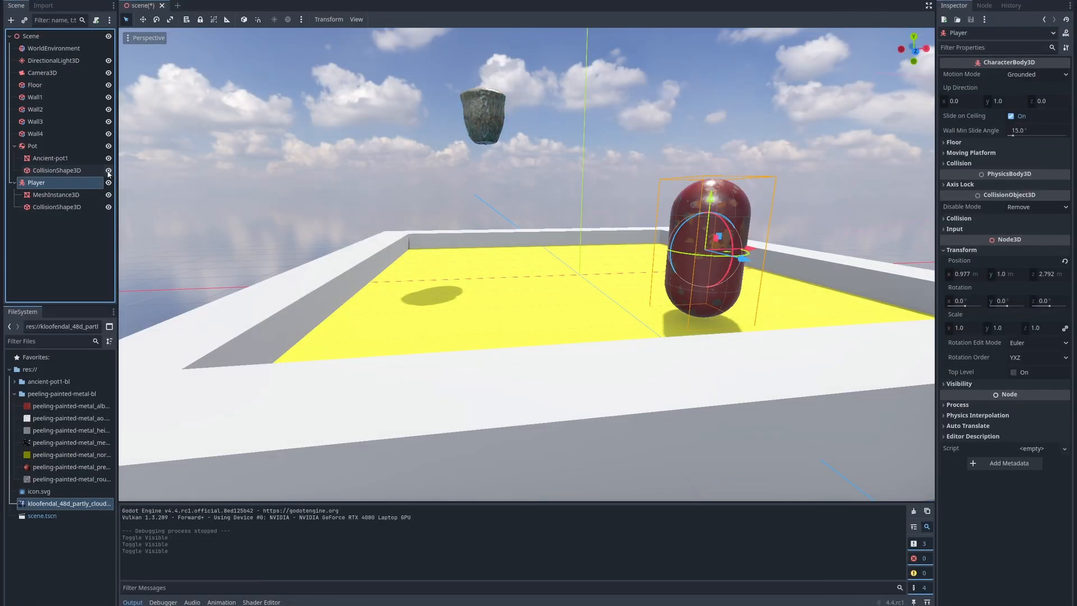
Attach a new GDScript player.gd to the Player node using the CharacterBody3D Basic Movement template and return to the 3D scene
{"action": "left_click", "coordinate": [97, 21]}
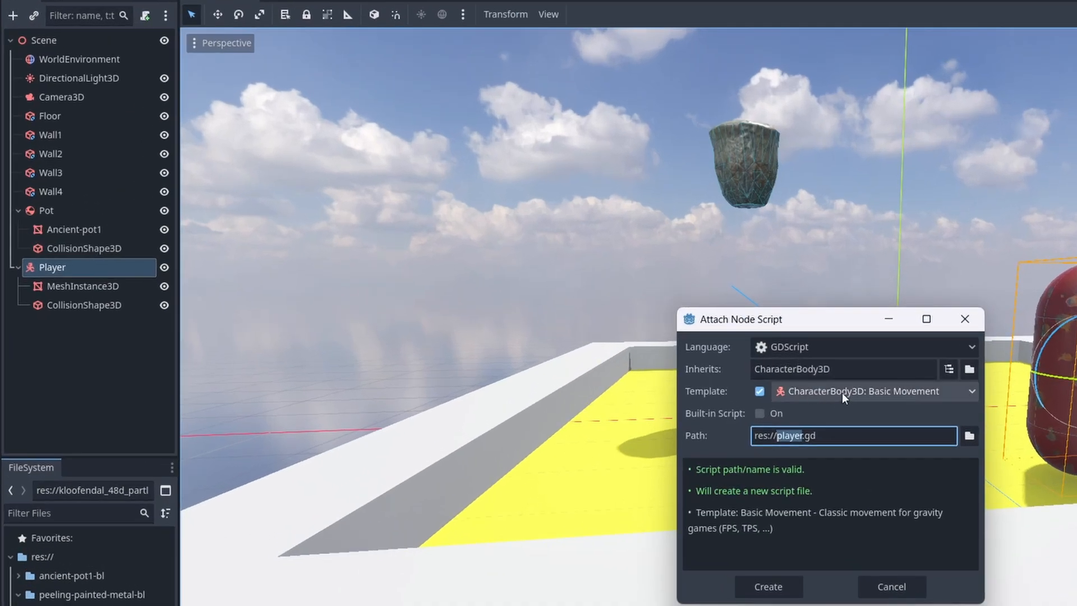
{"action": "left_click", "coordinate": [764, 586]}
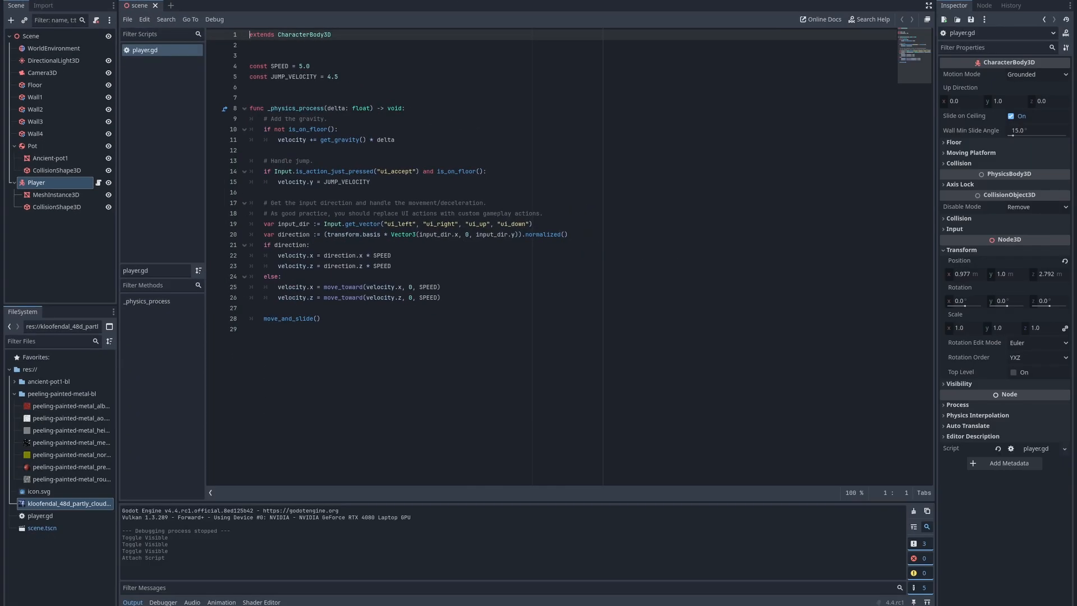
{"action": "key", "text": "ctrl+F2"}
Run the project and test the player's walking and jumping in all directions, bumping into the pot
{"action": "key", "text": "F5"}
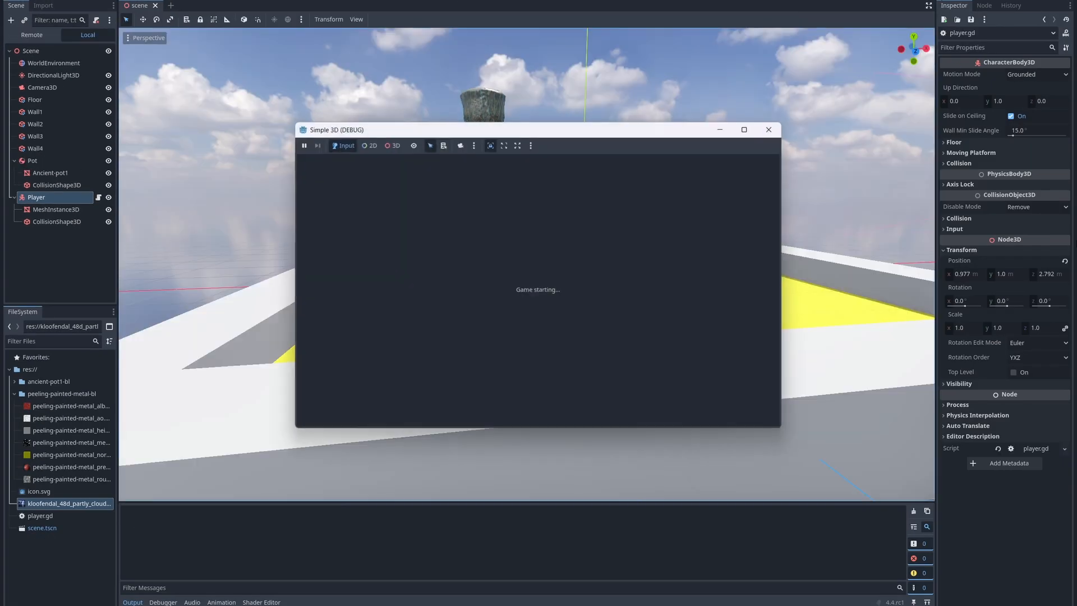
{"action": "key", "text": "Left"}
{"action": "key", "text": "Down"}
{"action": "key", "text": "Up"}
{"action": "key", "text": "Right"}
{"action": "key", "text": "Left"}
{"action": "key", "text": "space"}
{"action": "key", "text": "Left"}
{"action": "key", "text": "Up"}
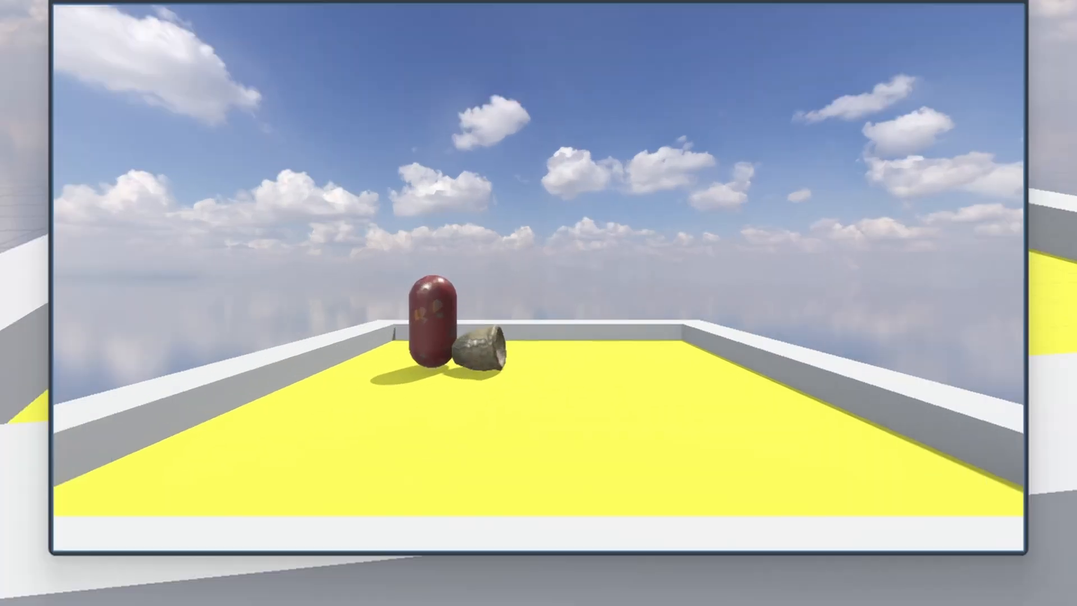
{"action": "key", "text": "Right"}
{"action": "key", "text": "Down"}
{"action": "key", "text": "Left"}
{"action": "key", "text": "Up"}
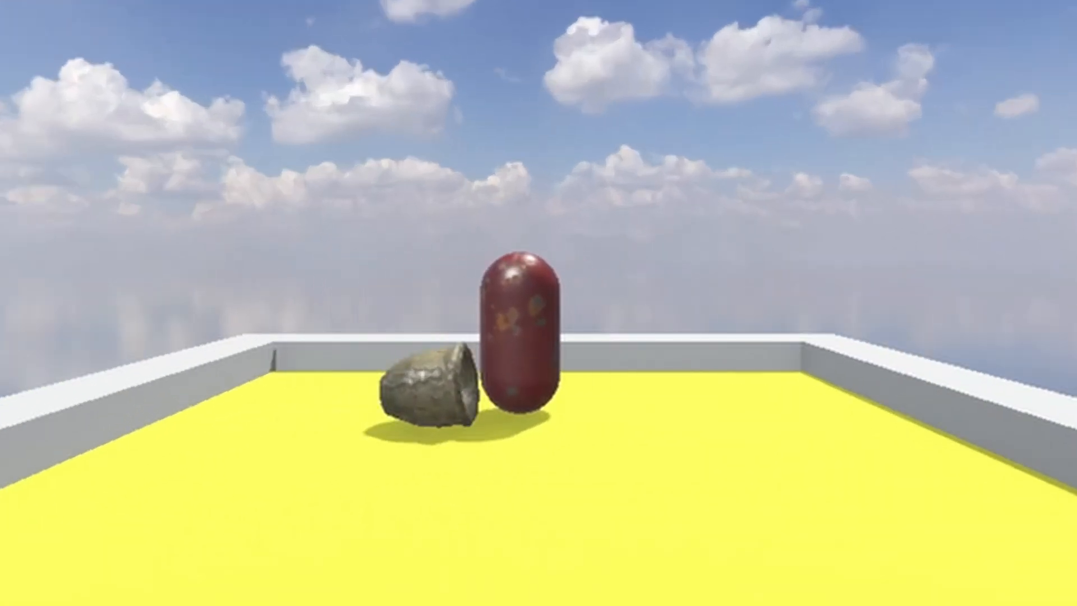
{"action": "key", "text": "Down"}
{"action": "key", "text": "Right"}
{"action": "key", "text": "Down"}
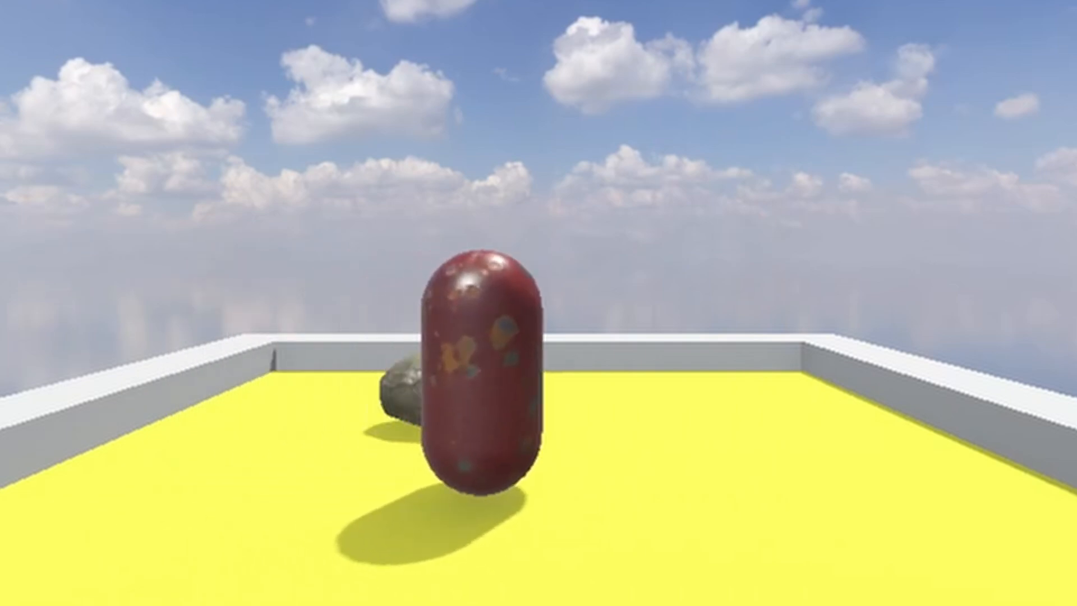
{"action": "key", "text": "Right"}
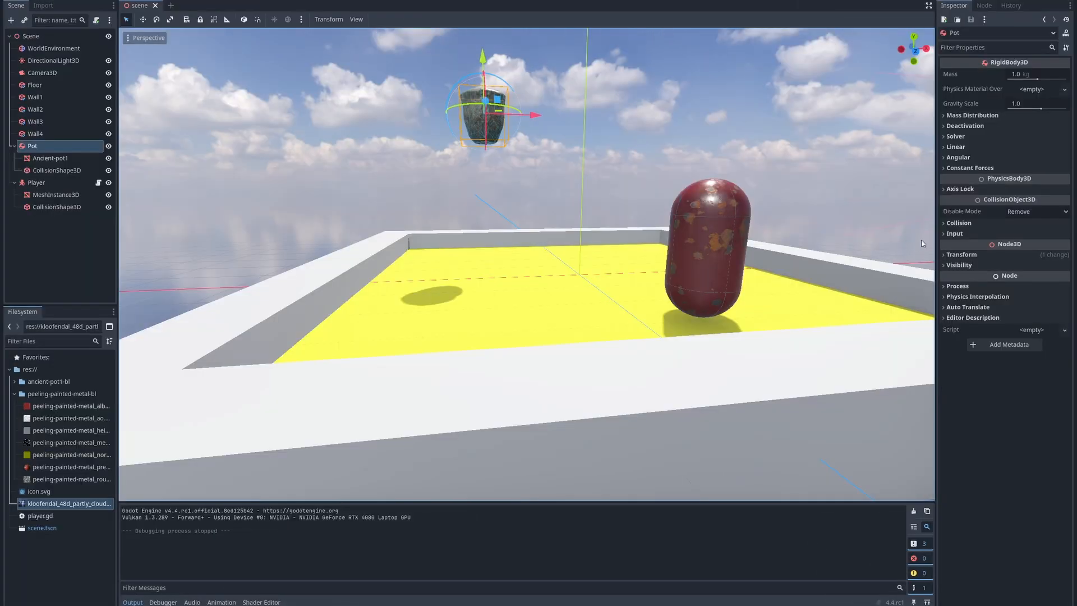
Set the pot's collision layer to 3 and its collision mask to 1, 2 and 3
{"action": "left_click", "coordinate": [948, 223]}
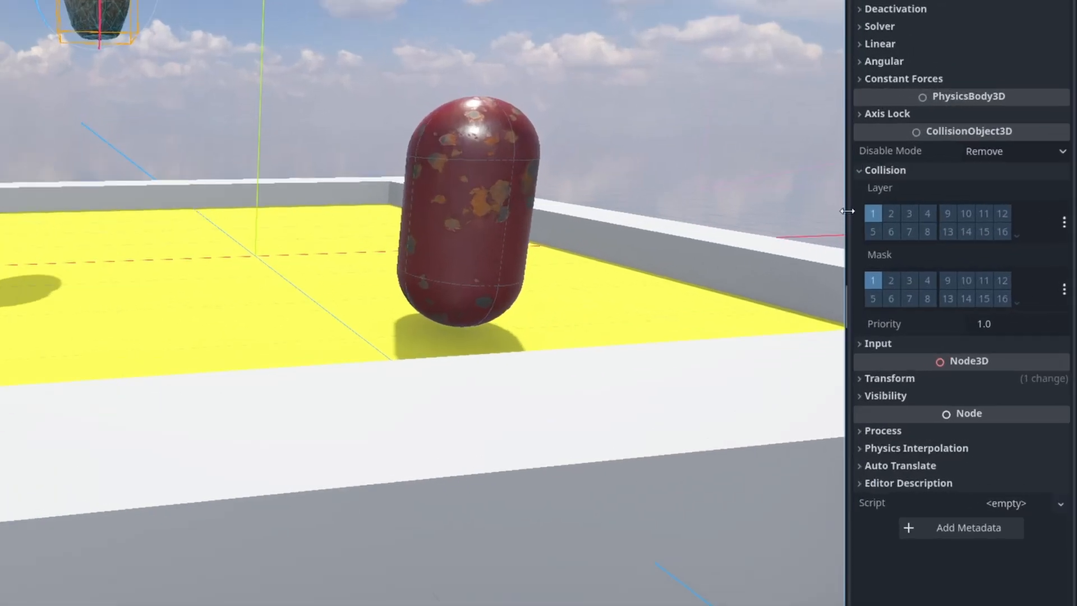
{"action": "left_click_drag", "start_coordinate": [701, 208], "coordinate": [698, 208]}
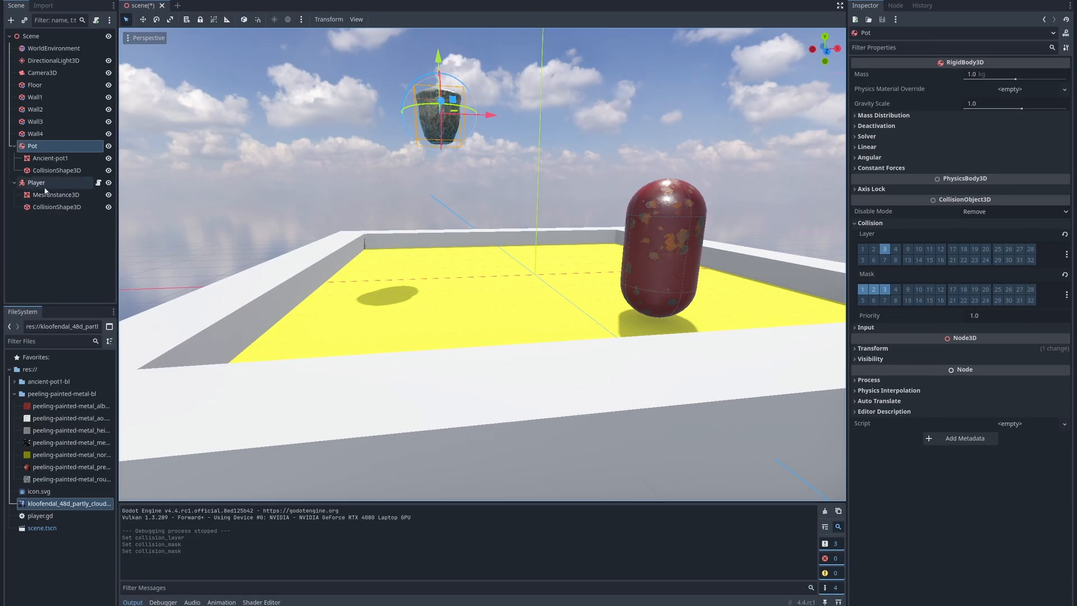
Set the player's collision layer to 2 and its collision mask to 1 and 2
{"action": "left_click", "coordinate": [31, 183]}
{"action": "left_click", "coordinate": [869, 218]}
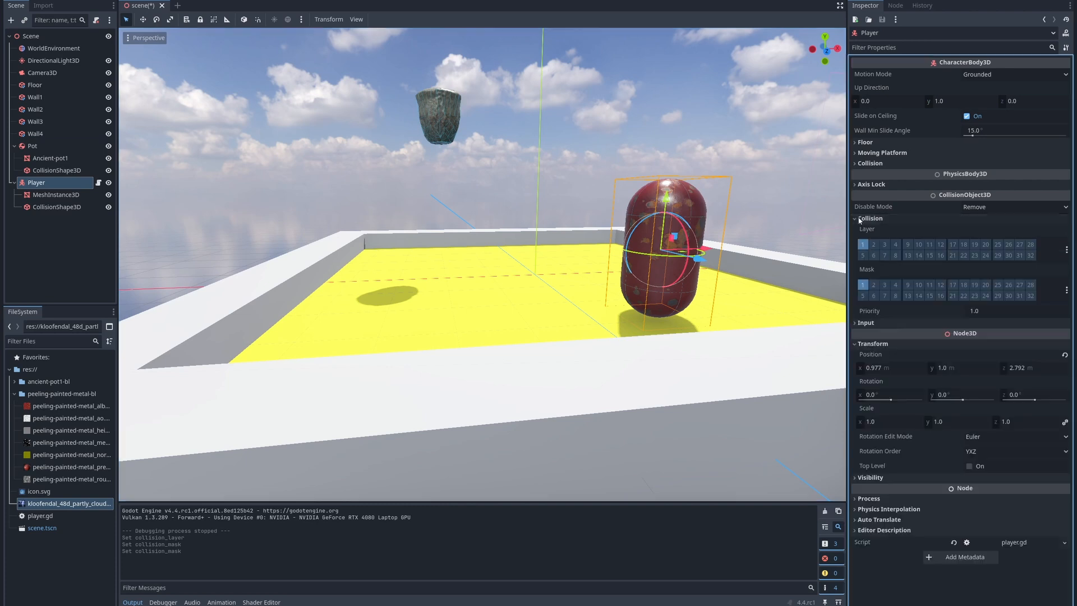
{"action": "left_click", "coordinate": [863, 245]}
Run the project and walk the player against the pot to test the new collision layers
{"action": "key", "text": "F5"}
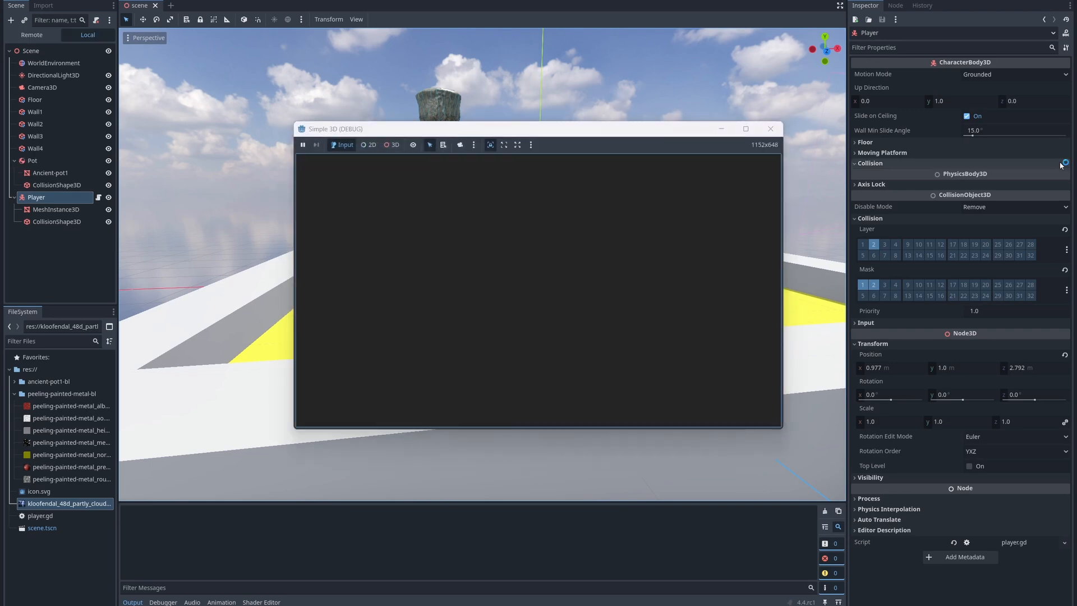
{"action": "key", "text": "Left"}
{"action": "key", "text": "Up"}
{"action": "key", "text": "Right"}
{"action": "key", "text": "Left"}
{"action": "key", "text": "Right"}
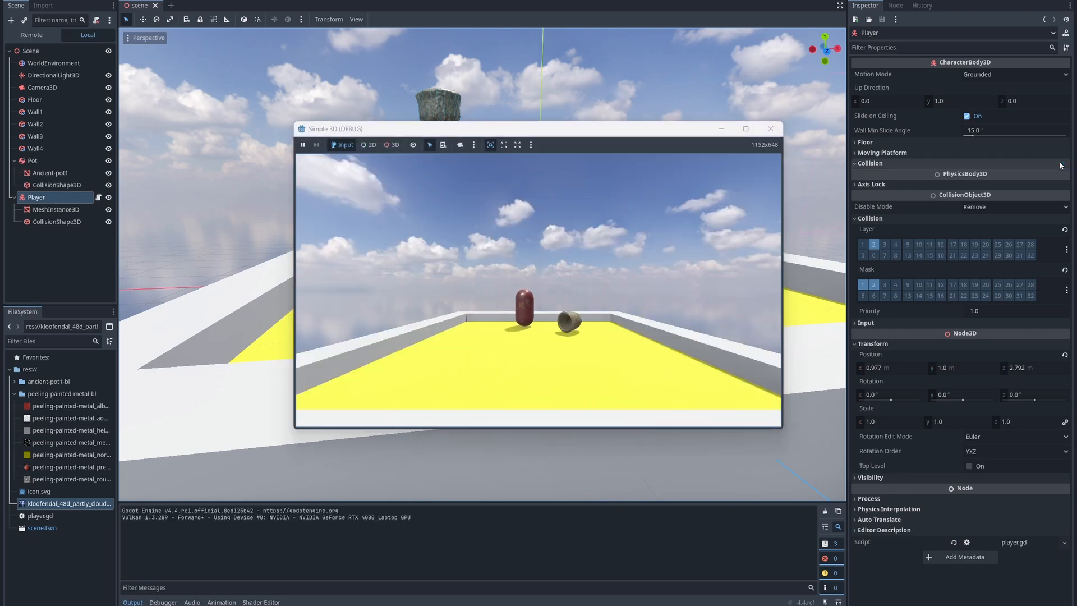
{"action": "key", "text": "Up"}
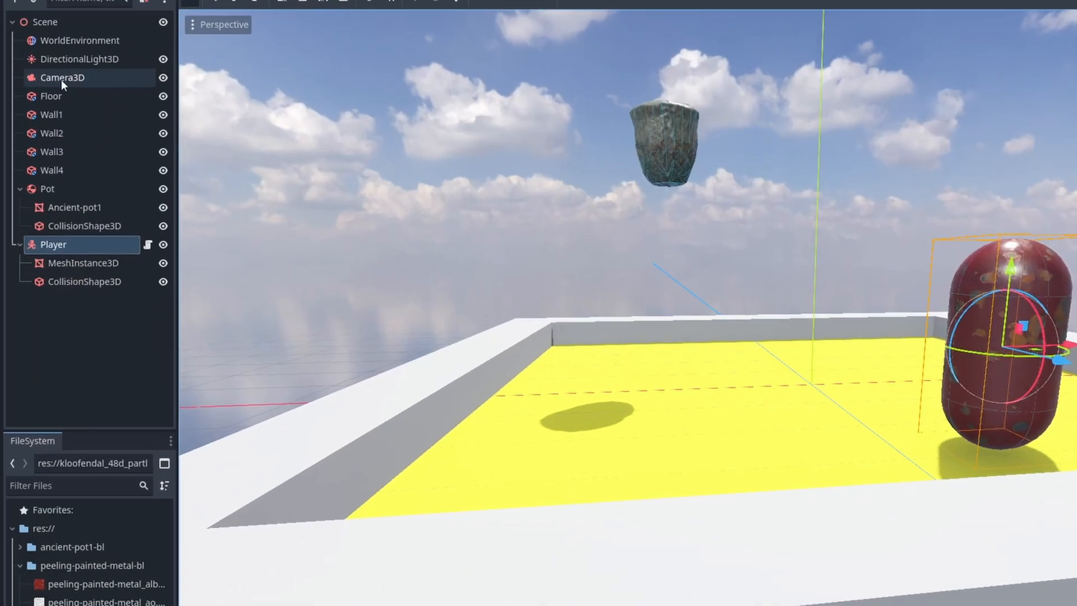
Make Camera3D the first child of the Player node and save the scene
{"action": "left_click_drag", "start_coordinate": [42, 72], "coordinate": [55, 189]}
{"action": "left_click_drag", "start_coordinate": [83, 254], "coordinate": [83, 255]}
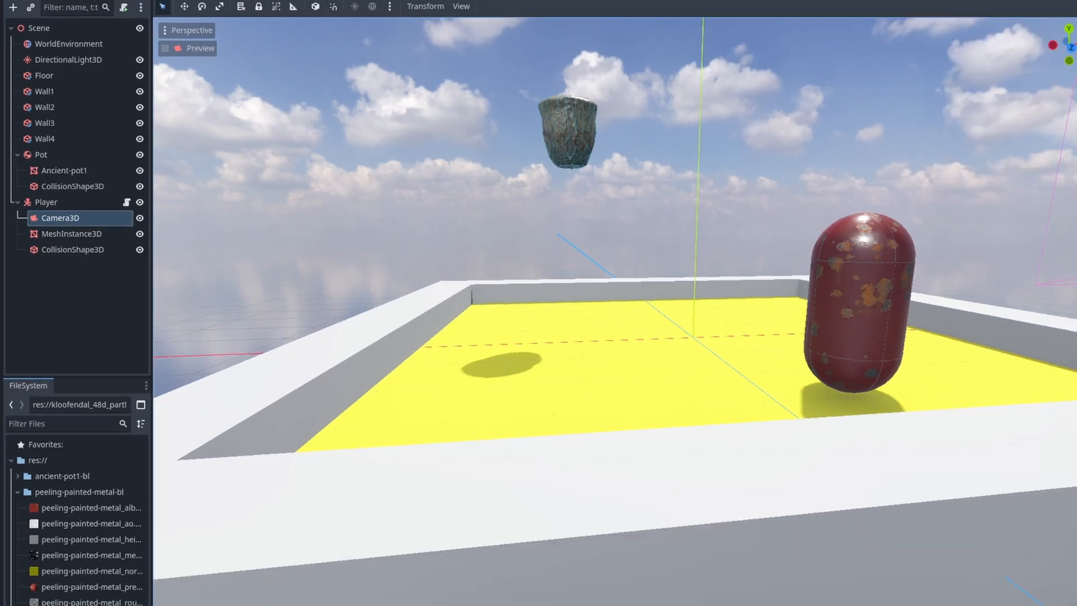
{"action": "key", "text": "ctrl+s"}
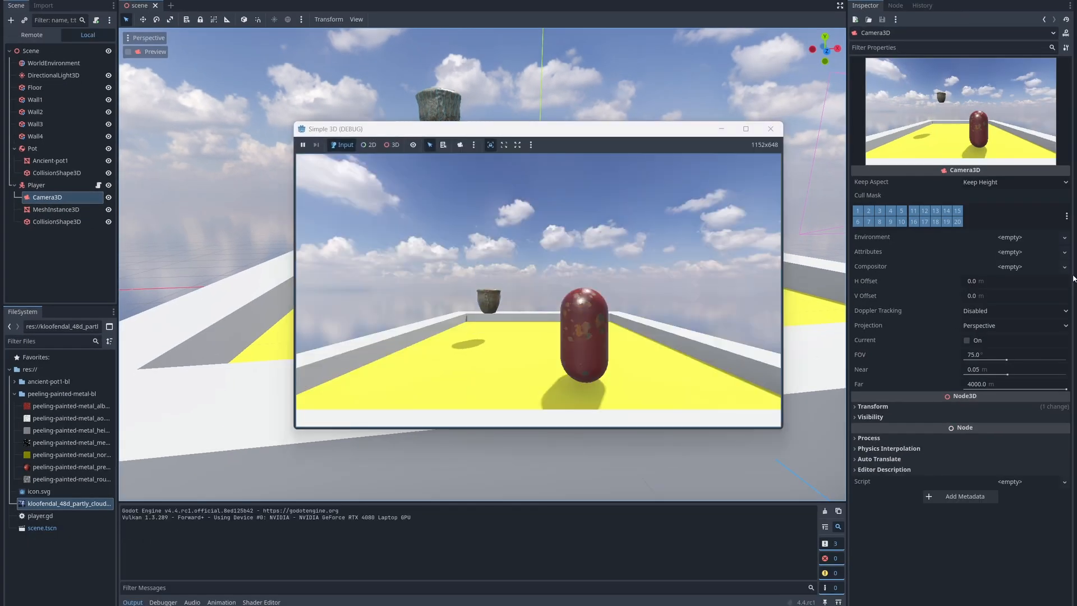
Test-run the project, walking and jumping with the player to check the camera following it, and close the game window
{"action": "key", "text": "Up"}
{"action": "key", "text": "Left"}
{"action": "key", "text": "Down"}
{"action": "key", "text": "Right"}
{"action": "key", "text": "Up"}
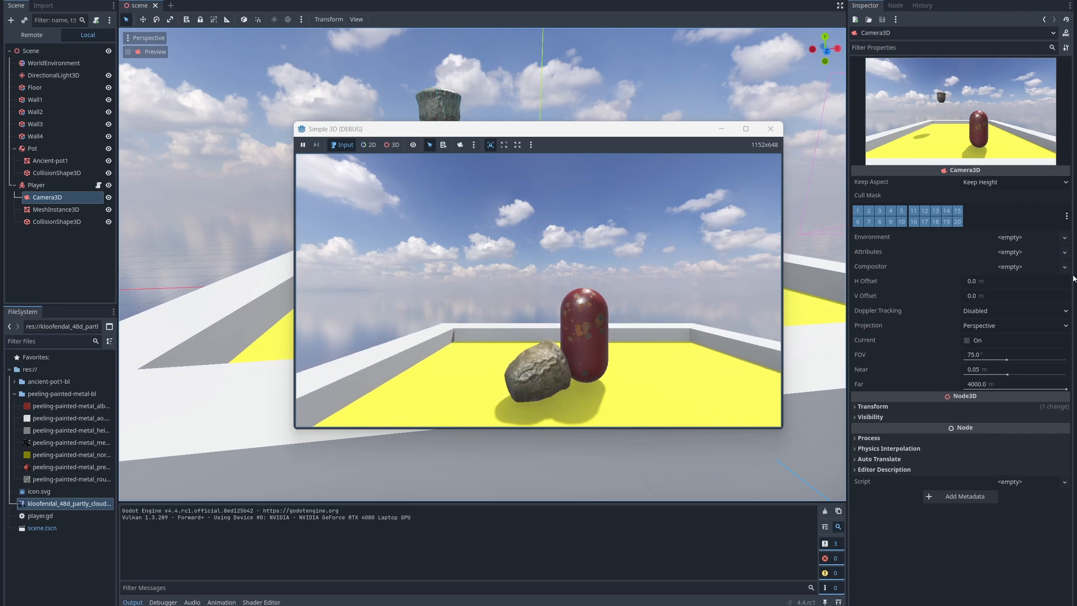
{"action": "key", "text": "Left"}
{"action": "key", "text": "space"}
{"action": "key", "text": "Down"}
{"action": "key", "text": "Right"}
{"action": "key", "text": "Down"}
{"action": "key", "text": "Left"}
{"action": "key", "text": "Up"}
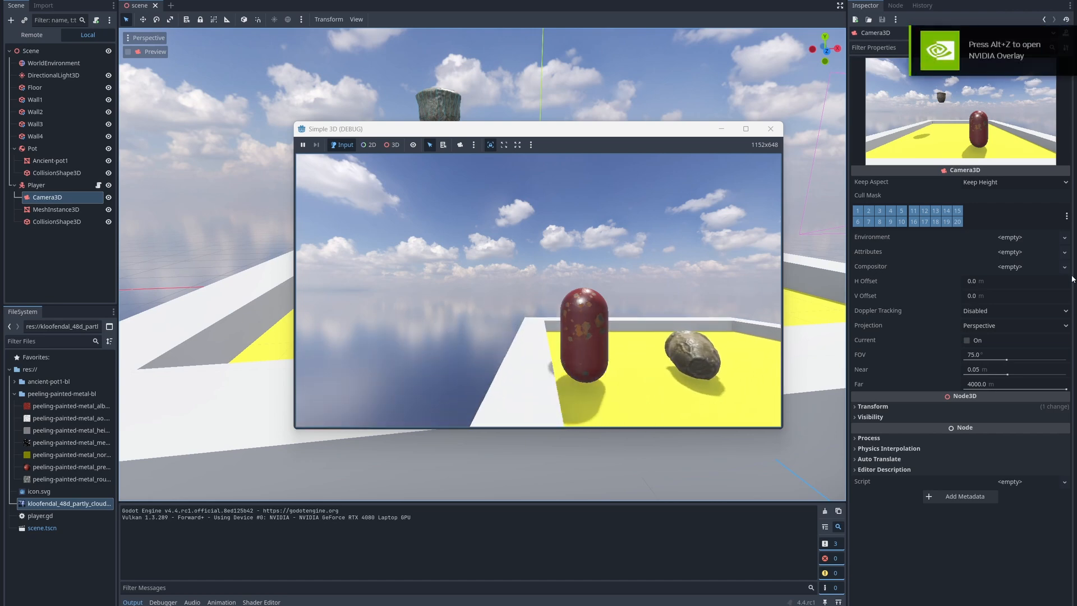
{"action": "left_click", "coordinate": [771, 130]}
Move the player's camera to the top of the capsule for a first-person view of the floor ahead
{"action": "scroll", "coordinate": [597, 237], "scroll_direction": "down", "scroll_amount": 5}
{"action": "scroll", "coordinate": [597, 236], "scroll_direction": "up", "scroll_amount": 4}
{"action": "right_click_drag", "start_coordinate": [596, 237], "coordinate": [630, 246]}
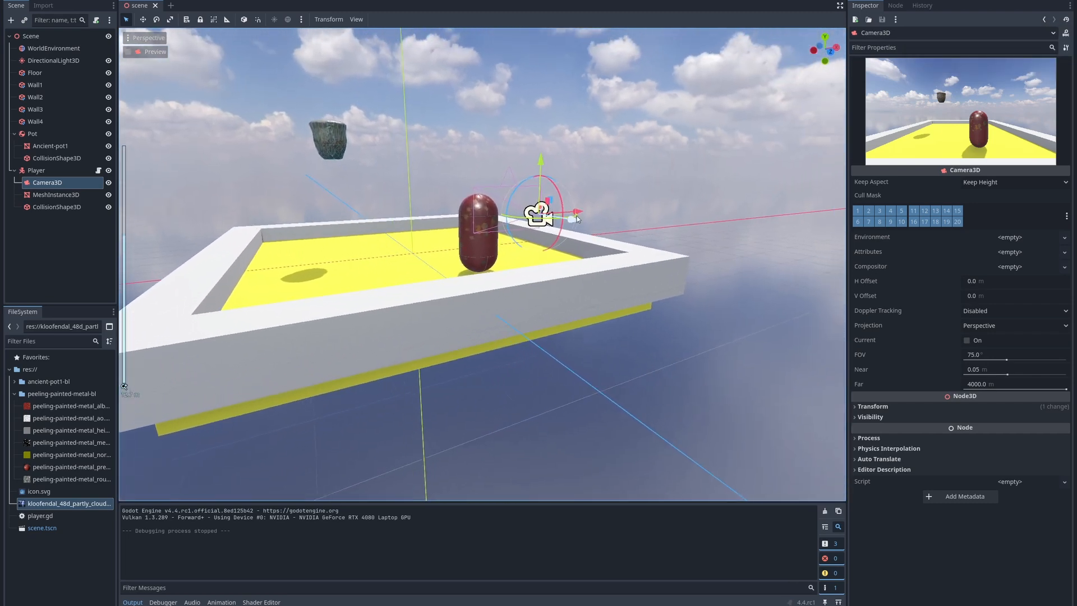
{"action": "scroll", "coordinate": [583, 196], "scroll_direction": "up", "scroll_amount": 4}
{"action": "scroll", "coordinate": [579, 189], "scroll_direction": "down", "scroll_amount": 2}
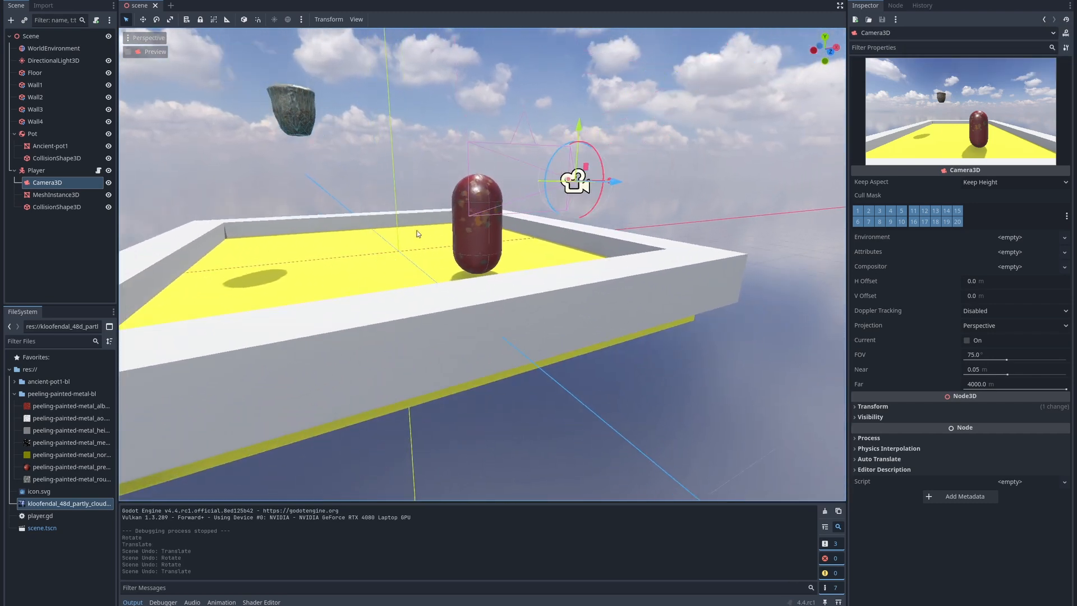
{"action": "key", "text": "w"}
{"action": "right_click_drag", "start_coordinate": [418, 233], "coordinate": [518, 235]}
{"action": "key", "text": "a"}
{"action": "left_click_drag", "start_coordinate": [781, 189], "coordinate": [397, 220]}
{"action": "right_click_drag", "start_coordinate": [599, 257], "coordinate": [729, 261]}
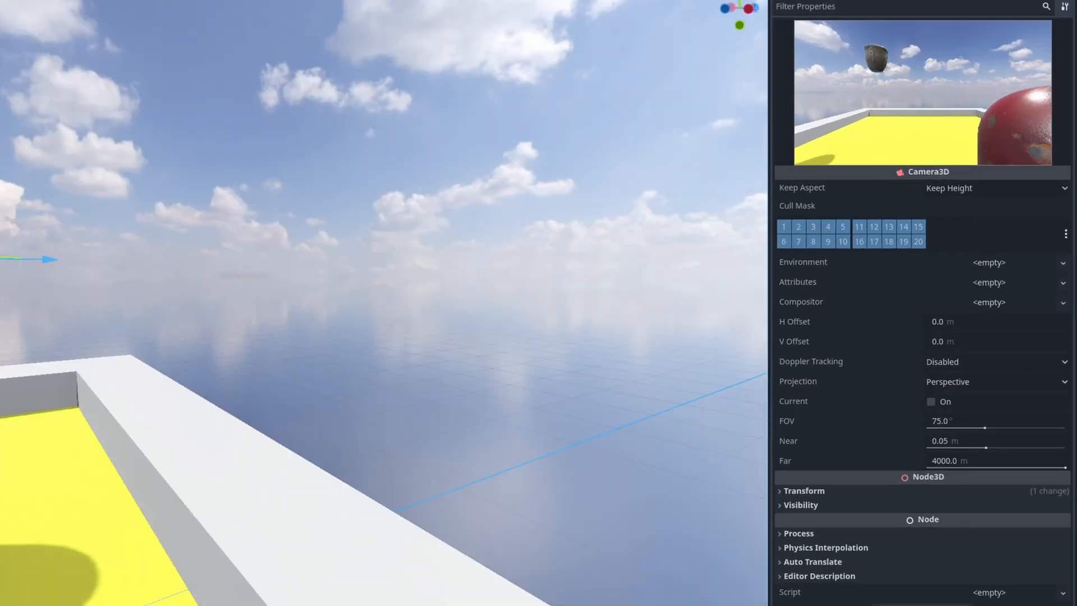
{"action": "key", "text": "a"}
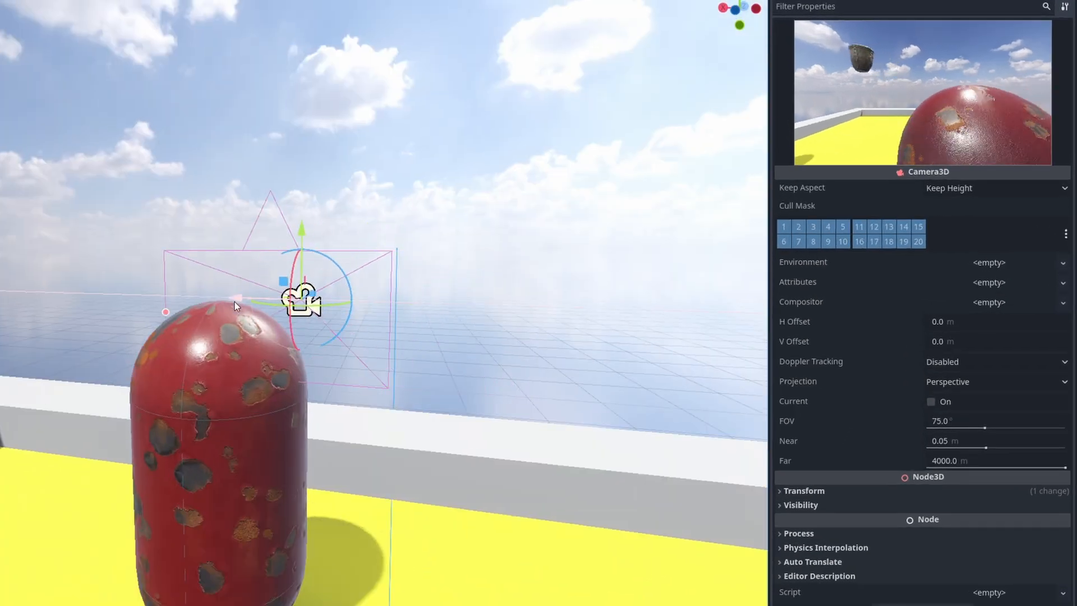
{"action": "left_click_drag", "start_coordinate": [235, 301], "coordinate": [227, 303]}
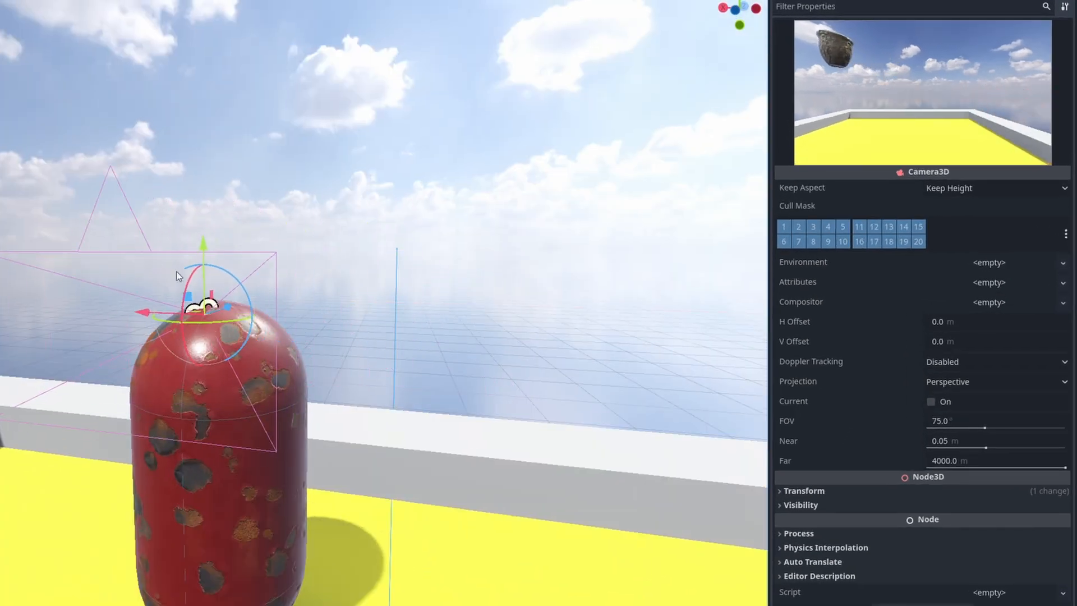
Run the project and walk the player around the pot to test the first-person camera
{"action": "left_click", "coordinate": [926, 0]}
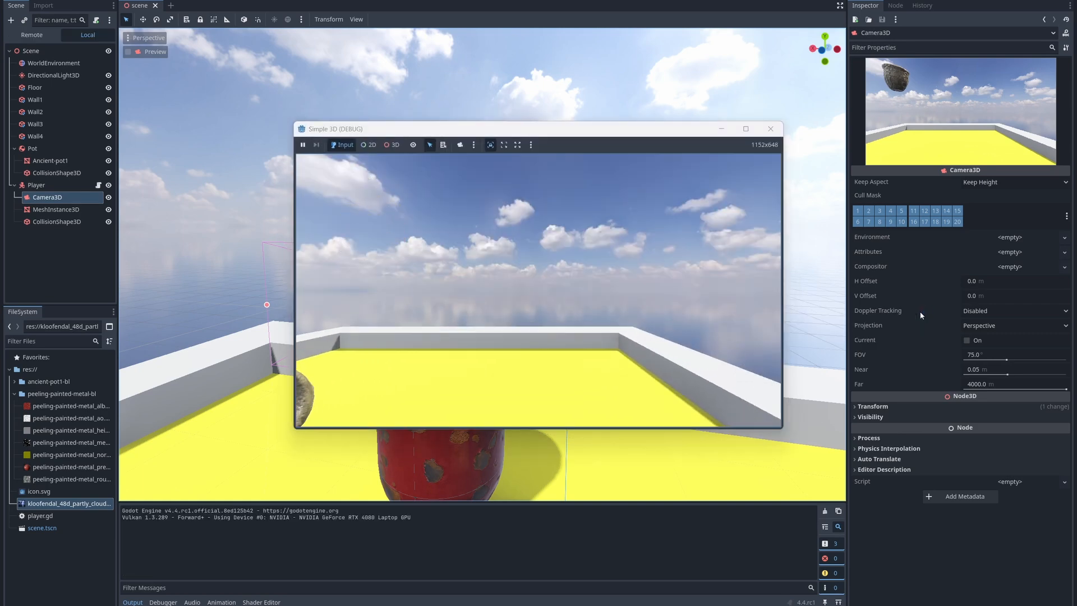
{"action": "key", "text": "Up"}
{"action": "key", "text": "Down"}
{"action": "key", "text": "Left"}
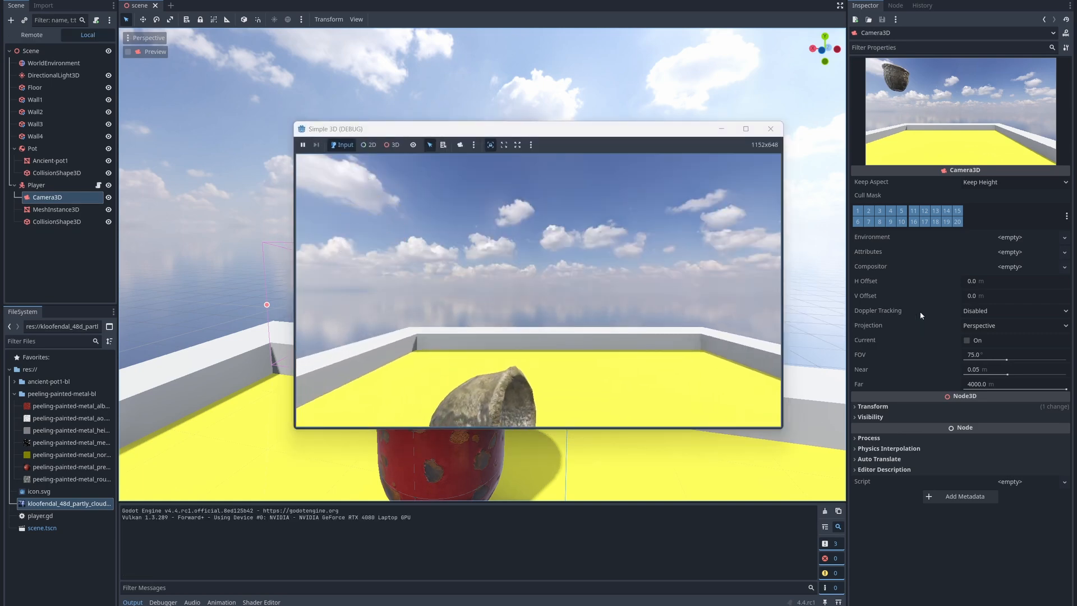
{"action": "key", "text": "Up"}
{"action": "key", "text": "Down"}
{"action": "key", "text": "Right"}
{"action": "key", "text": "Up"}
{"action": "key", "text": "Down"}
{"action": "key", "text": "Left"}
{"action": "key", "text": "Down"}
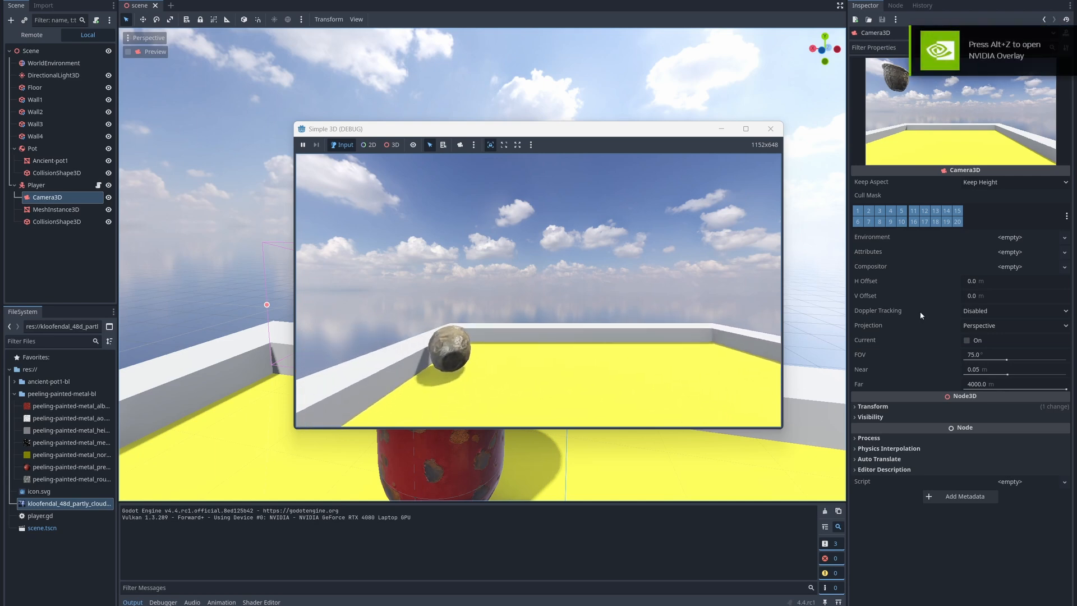